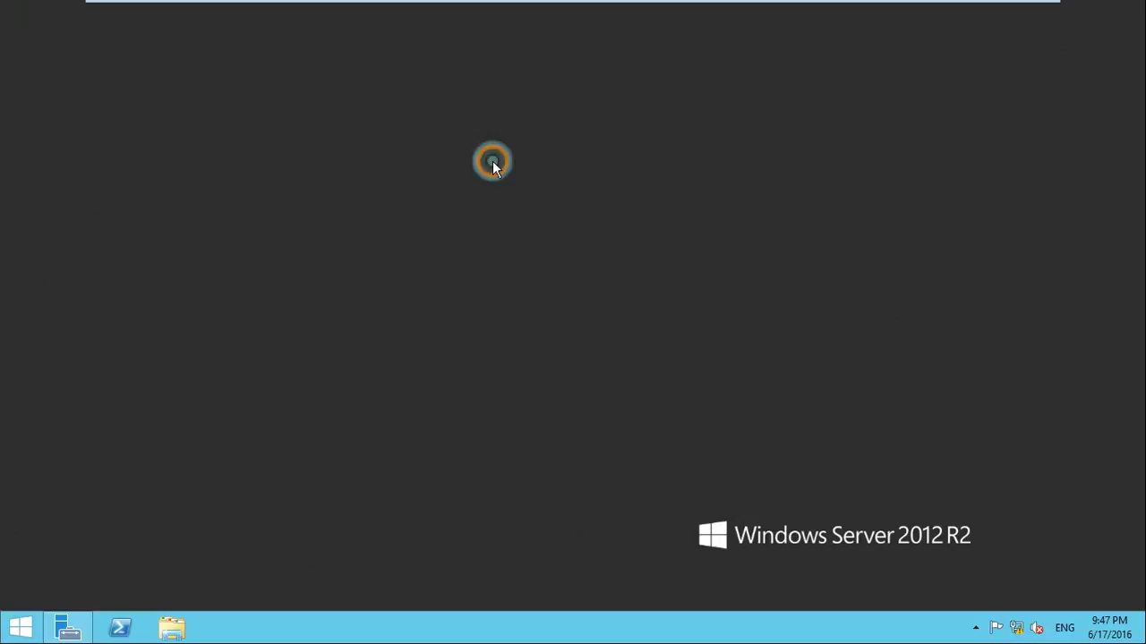
Refresh the desktop several times from its context menu
right_click(492, 161)
right_click(518, 203)
left_click(548, 251)
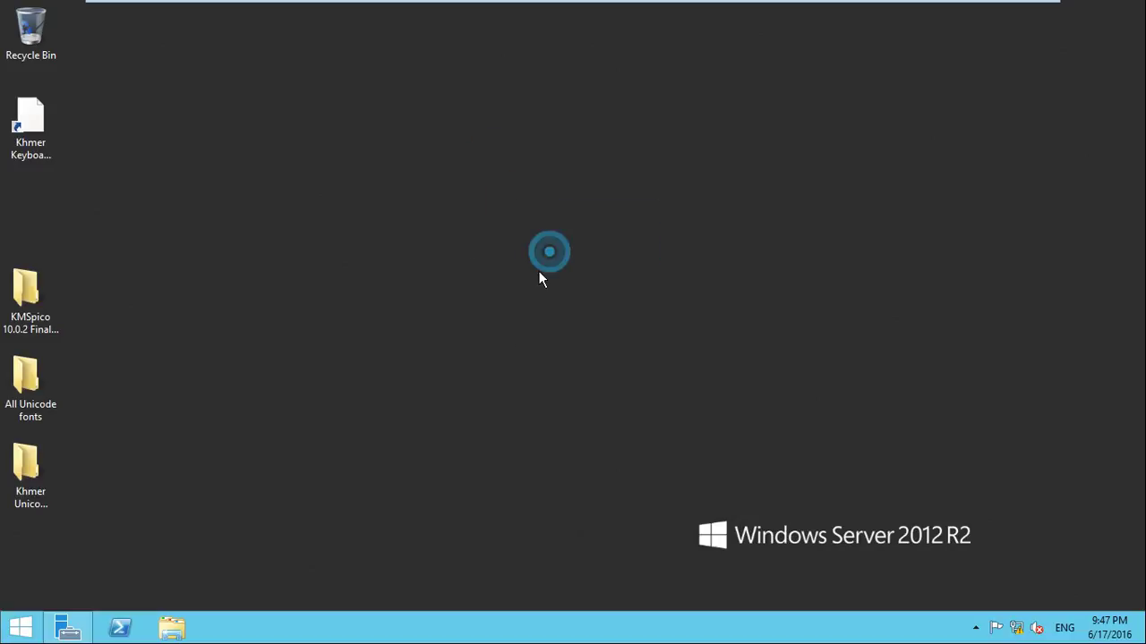
right_click(497, 349)
left_click(533, 399)
right_click(212, 285)
left_click(249, 333)
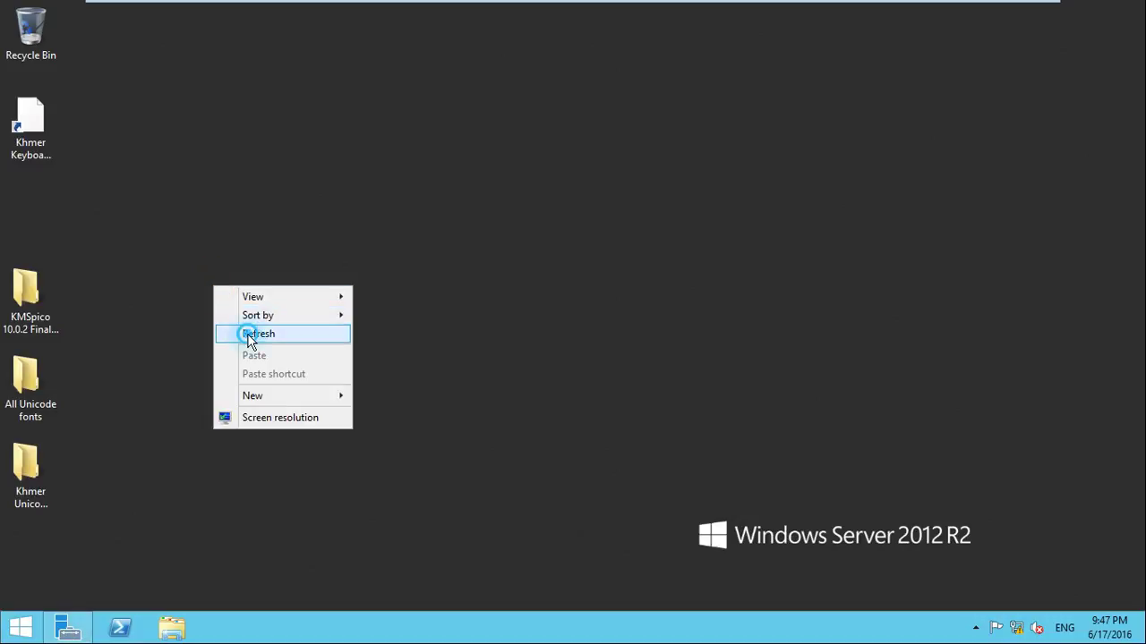
right_click(246, 333)
left_click(281, 382)
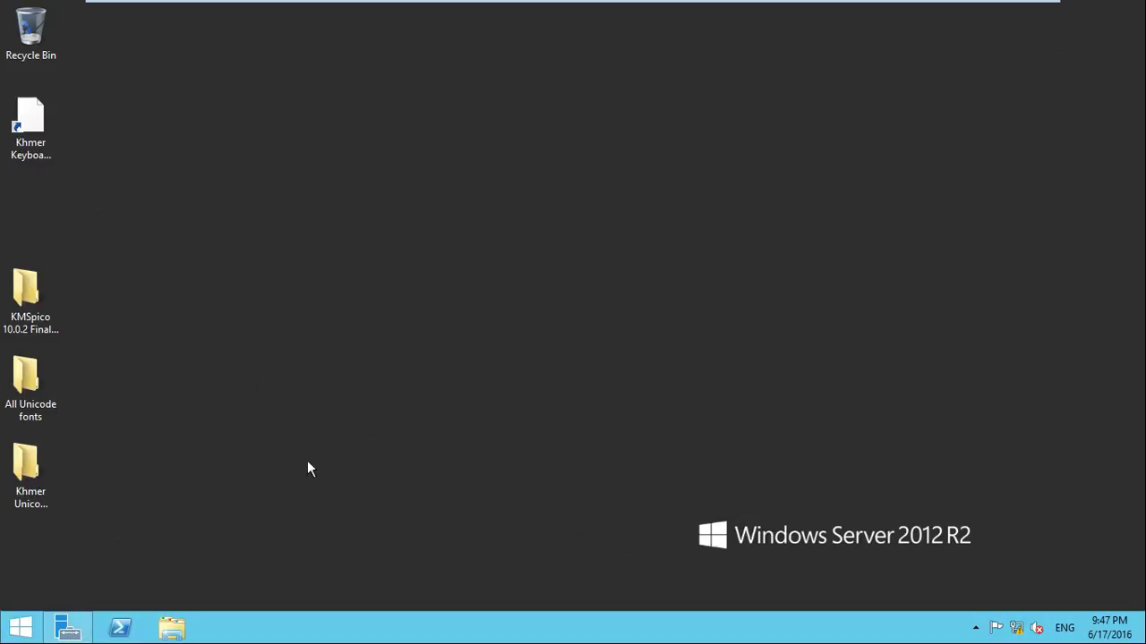
right_click(201, 309)
left_click(235, 359)
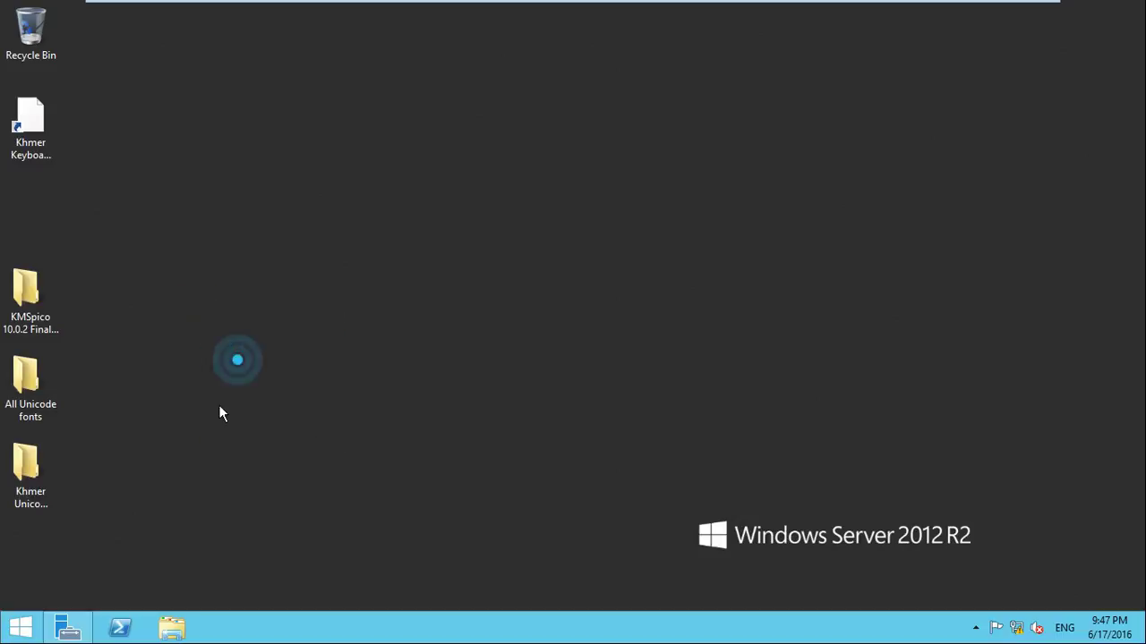
Start the Add Roles and Features wizard with role-based installation targeting SVR1.kingcomputer.com
left_click(85, 633)
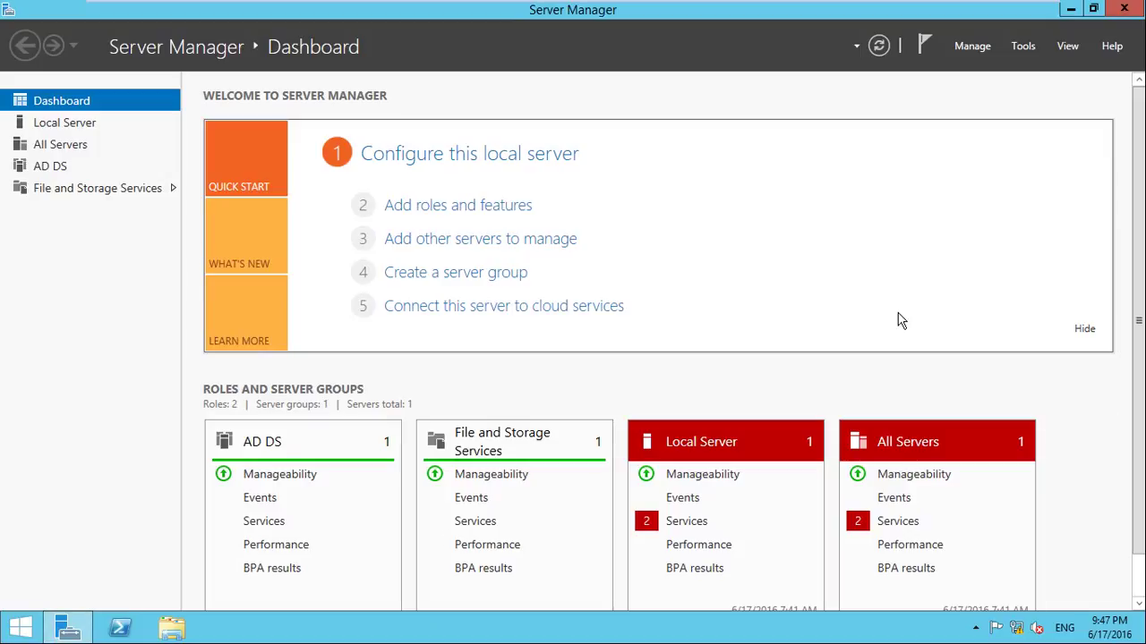
left_click(972, 49)
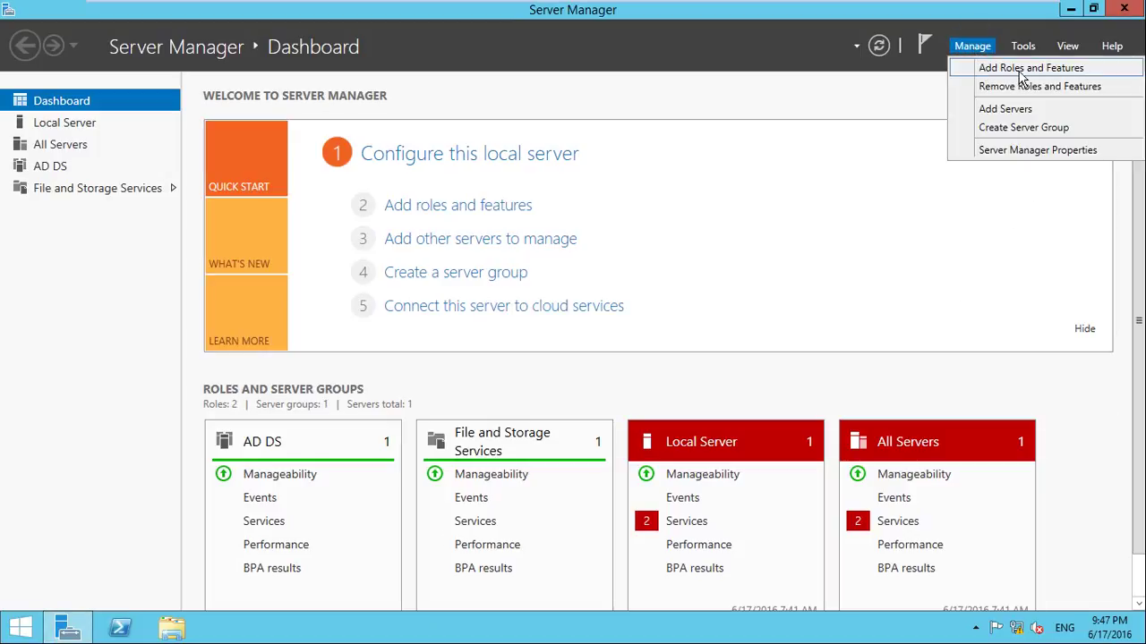
left_click(1043, 69)
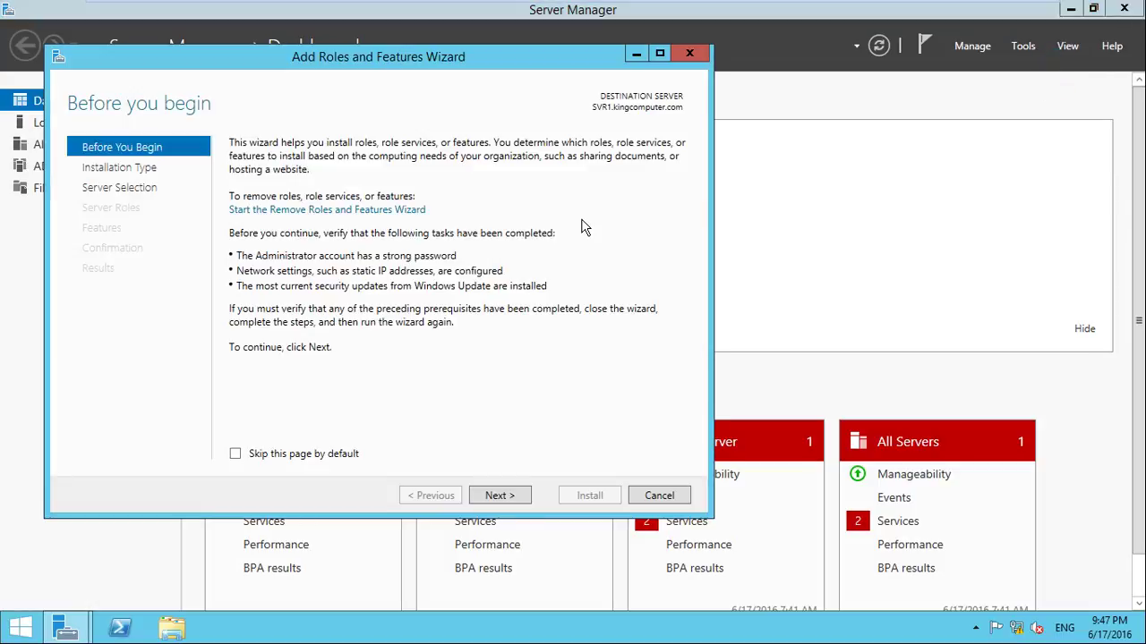
left_click(524, 497)
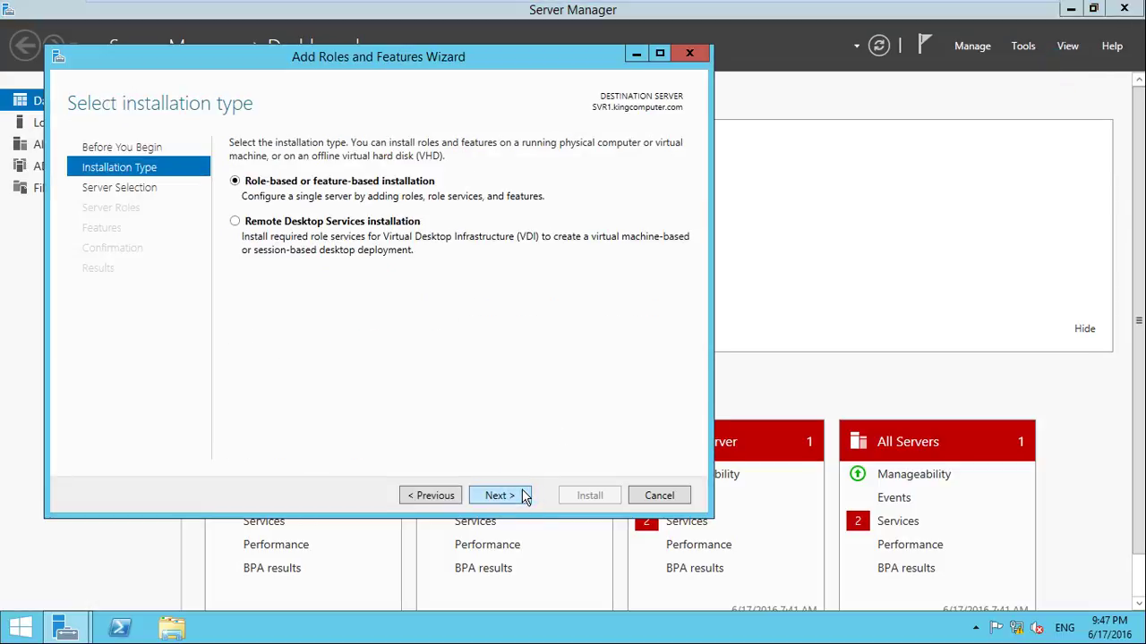
left_click(506, 498)
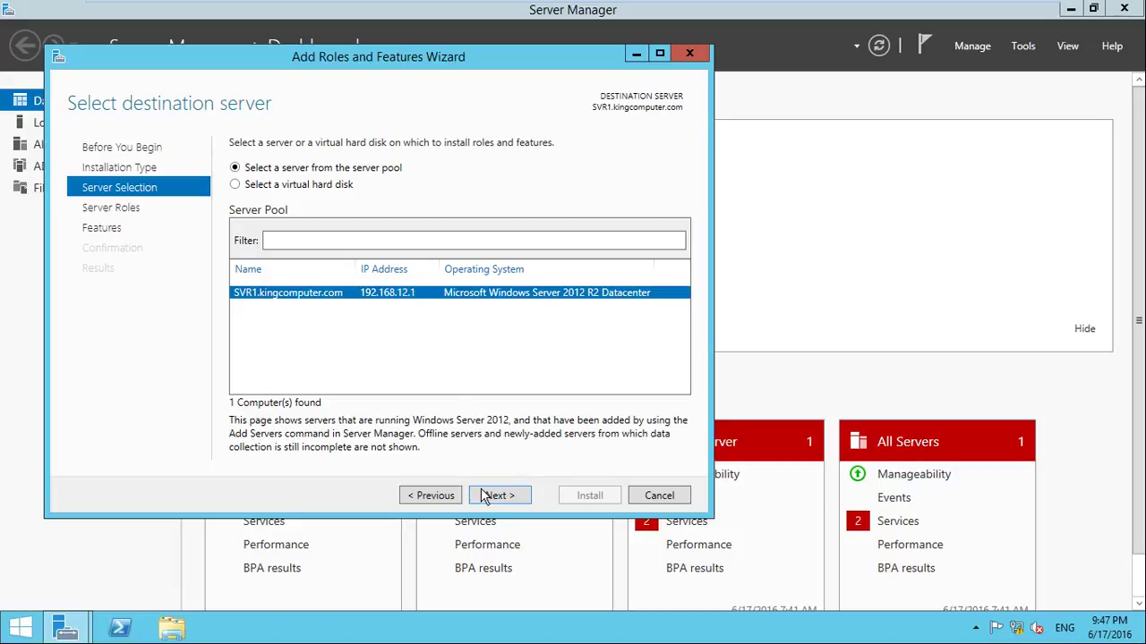
left_click(485, 498)
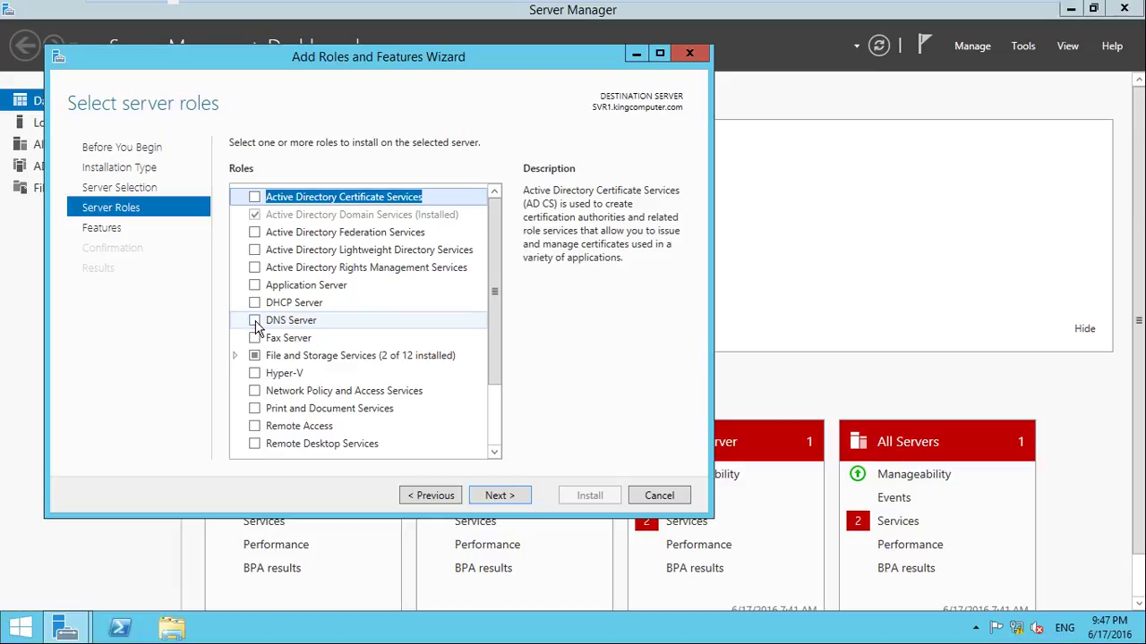
Tick the DNS Server role and add its required management tools
left_click(255, 323)
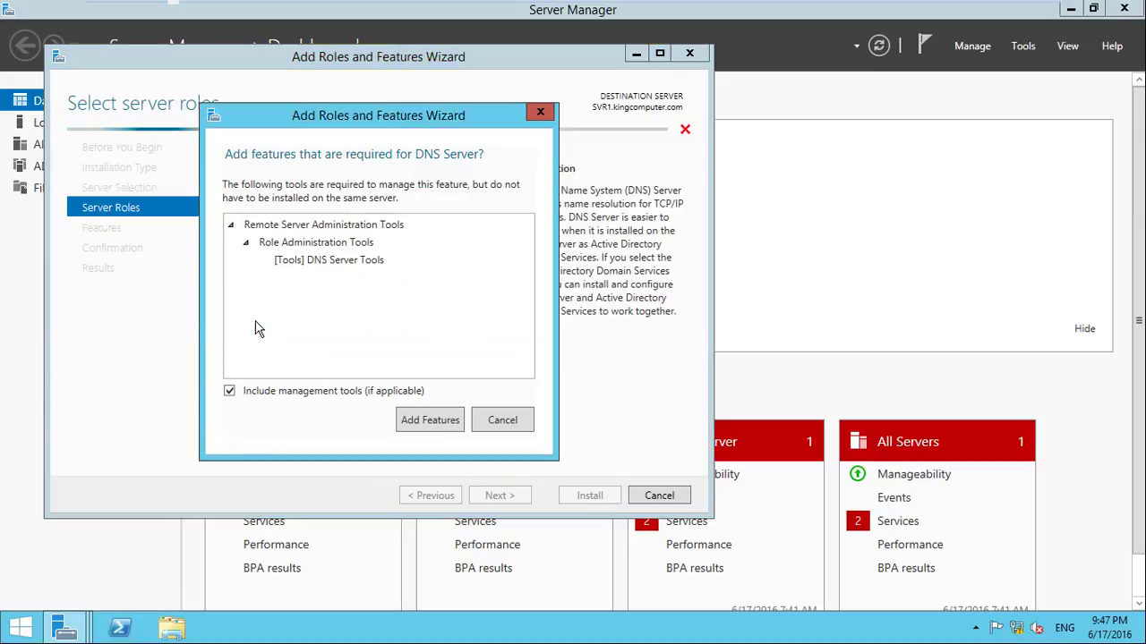
left_click(417, 424)
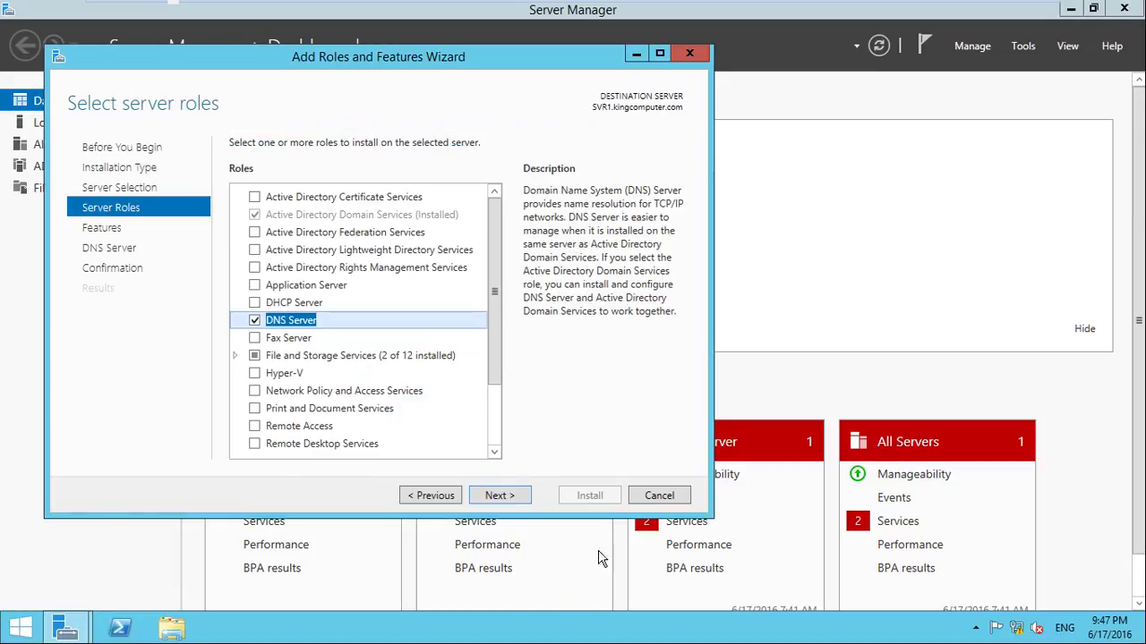
right_click(1011, 634)
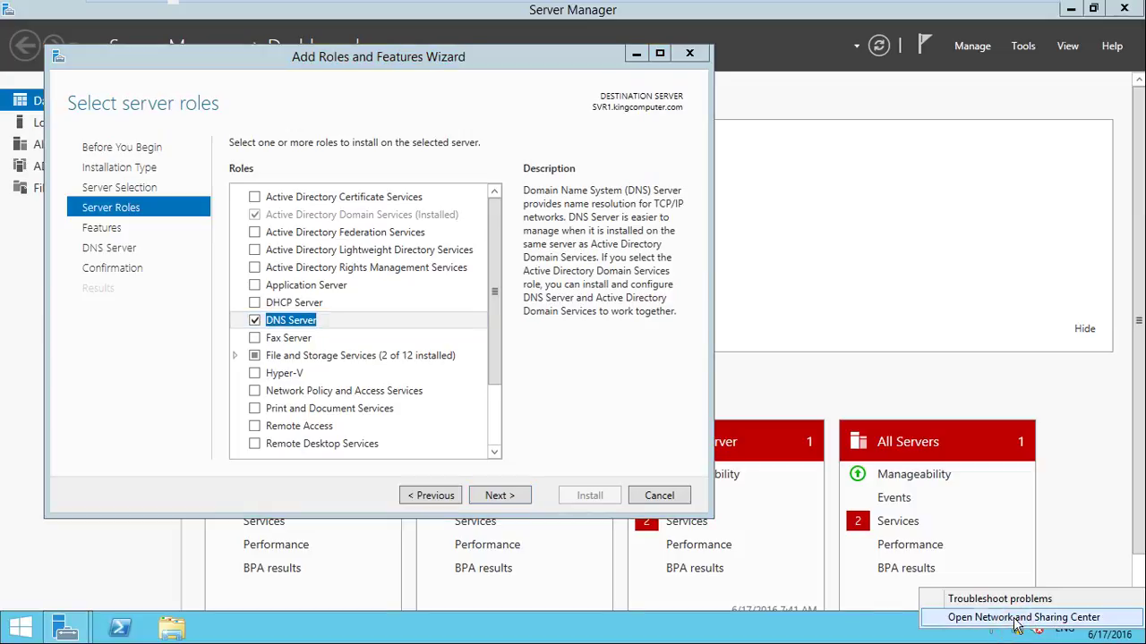
Set the Ethernet0 adapter's IPv4 preferred DNS server to 192.168.12.1
key("Escape")
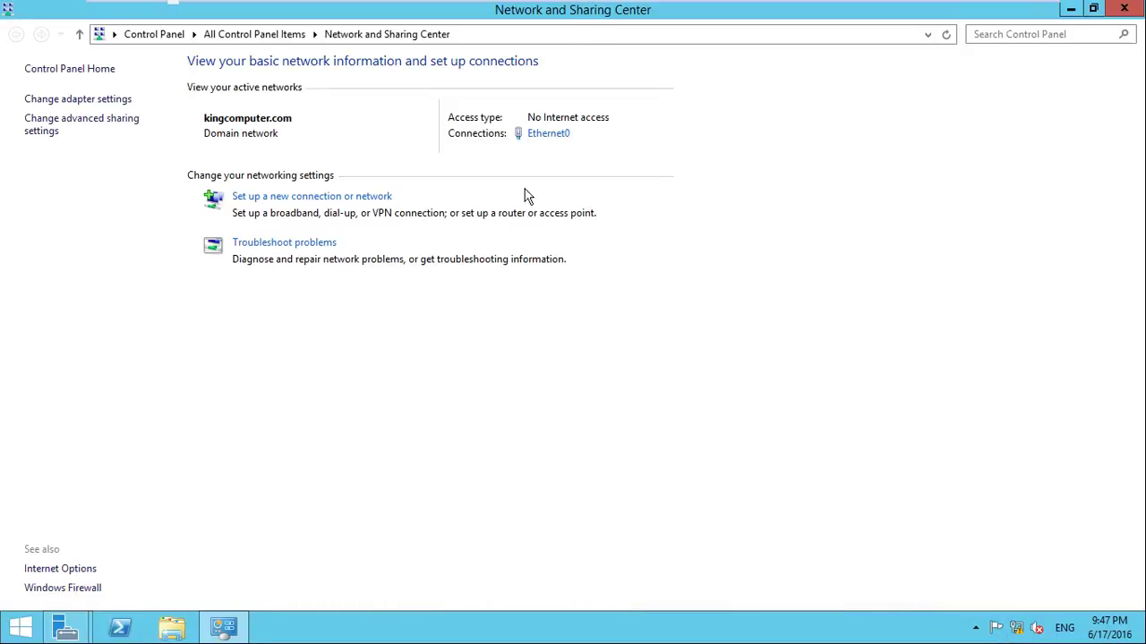
left_click(554, 136)
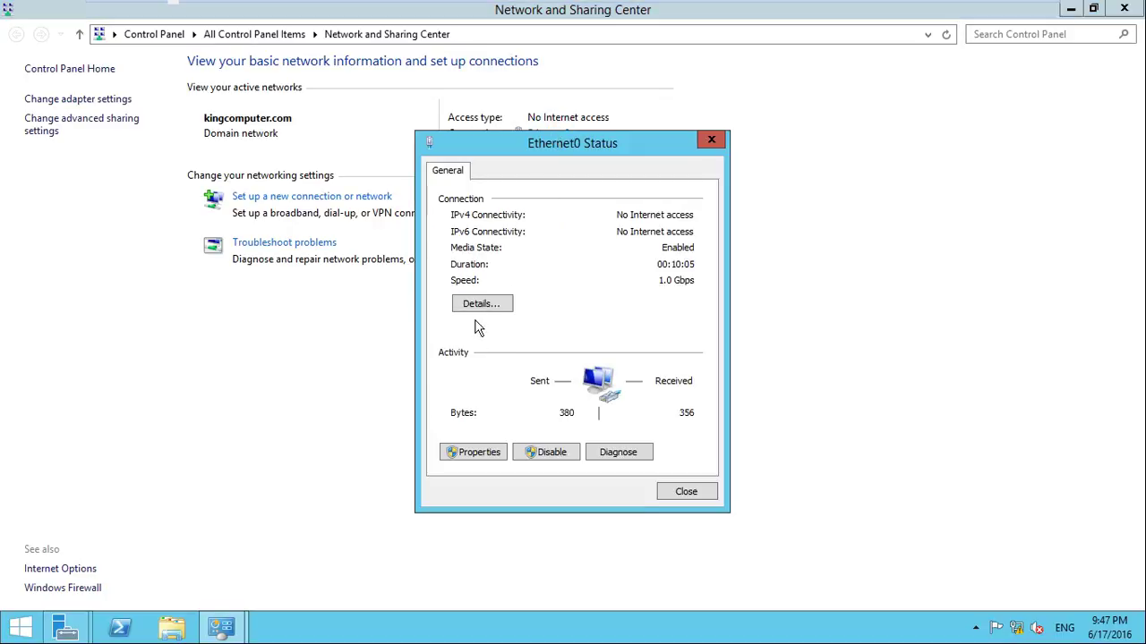
left_click(478, 453)
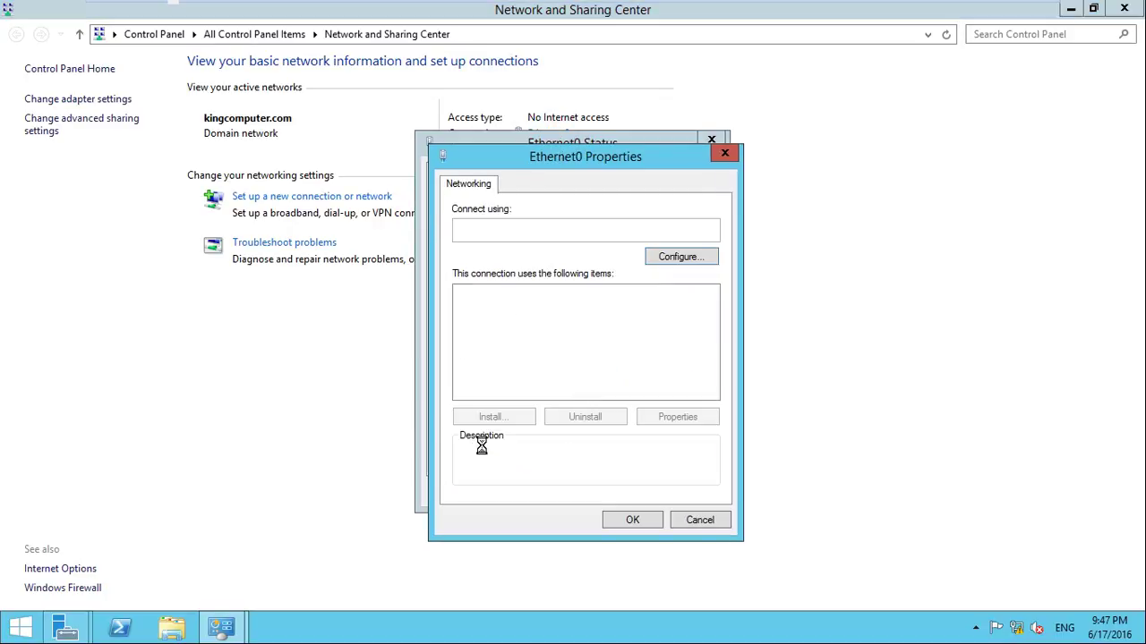
double_click(635, 391)
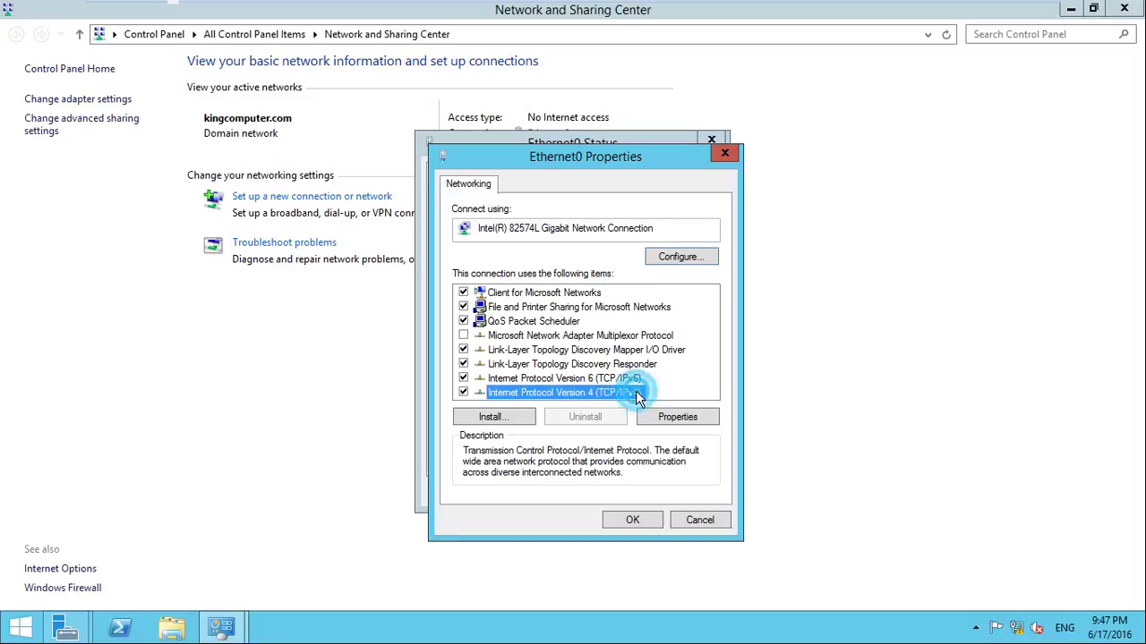
double_click(727, 474)
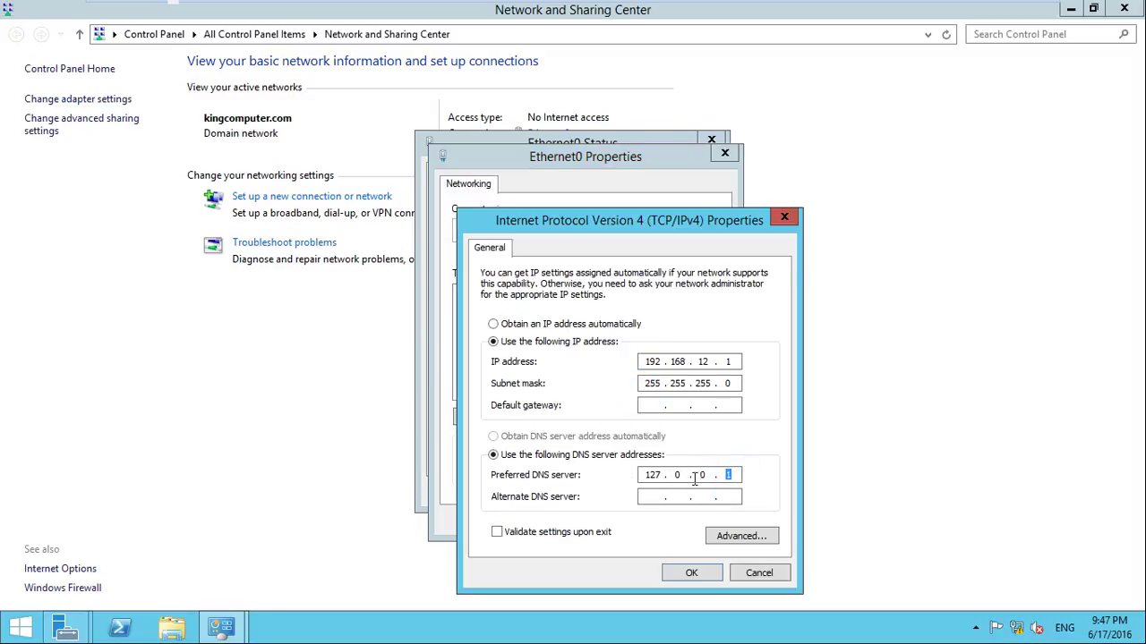
left_click(690, 479)
type("192 . 168 . 12 . 1")
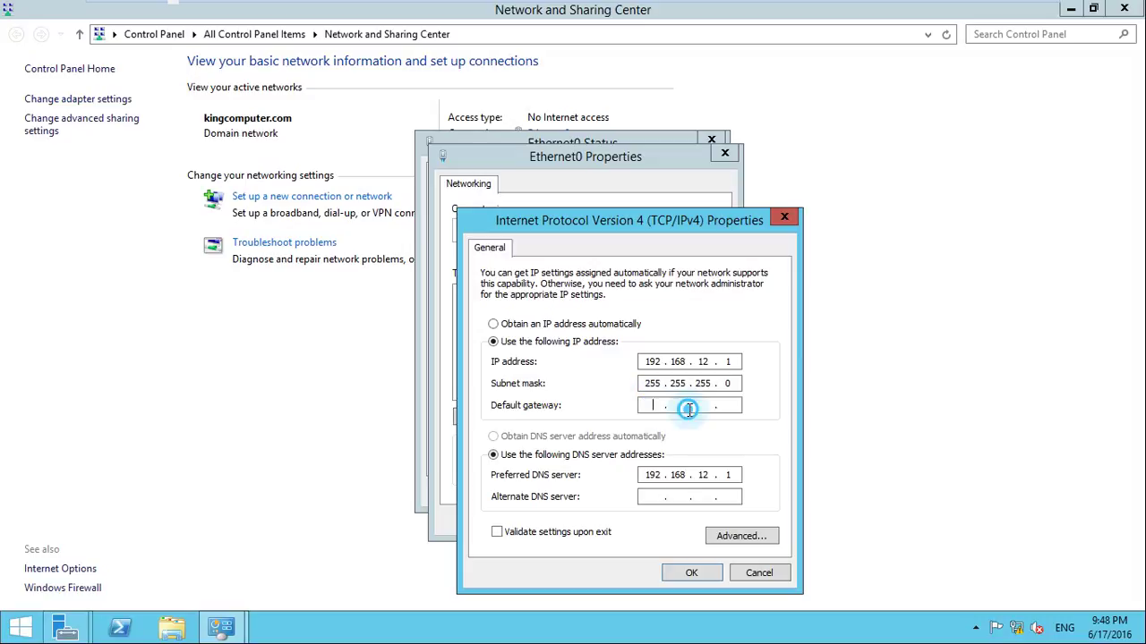
Enter default gateway 192.168.12.1, then save and close the adapter dialogs
left_click(722, 405)
left_click(650, 405)
type("19")
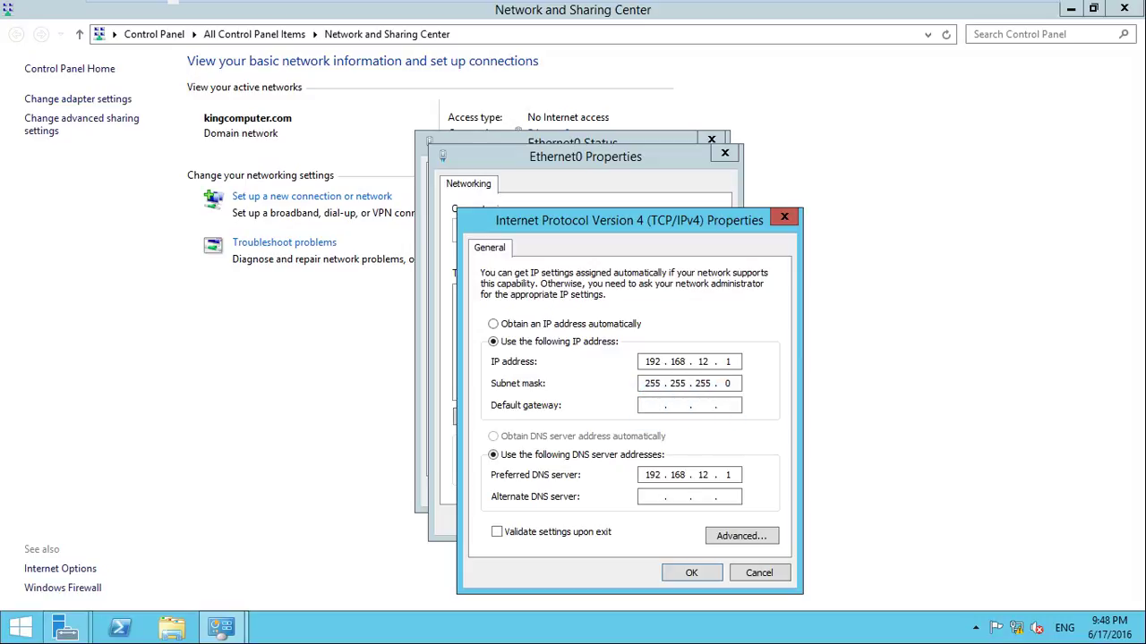
type("2 . 168 . 12 . 1")
left_click(702, 574)
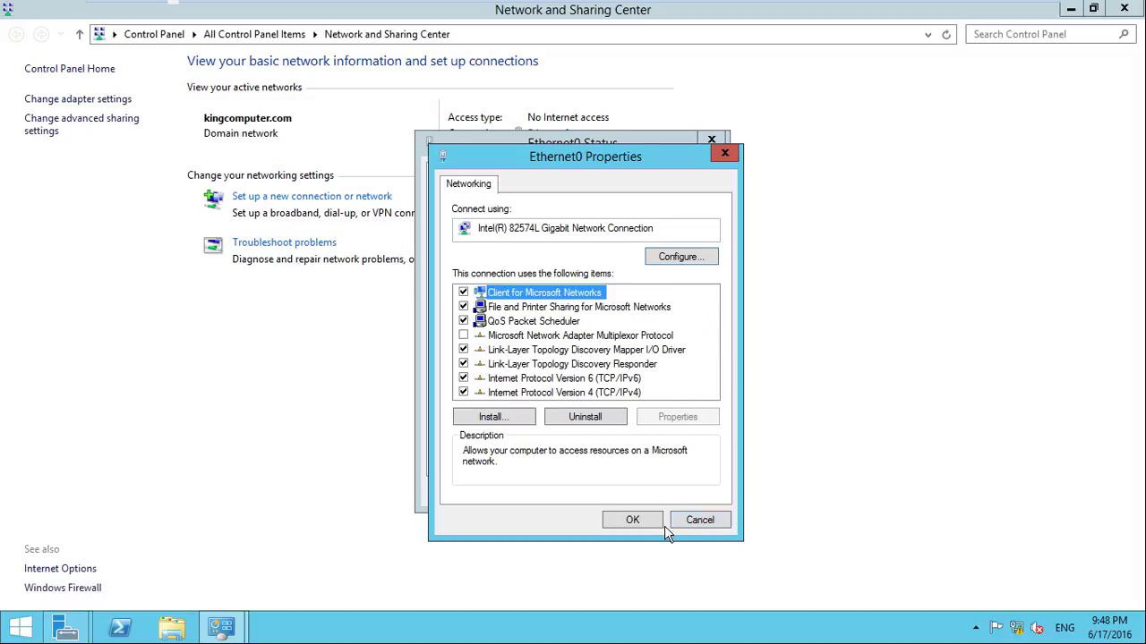
left_click(633, 519)
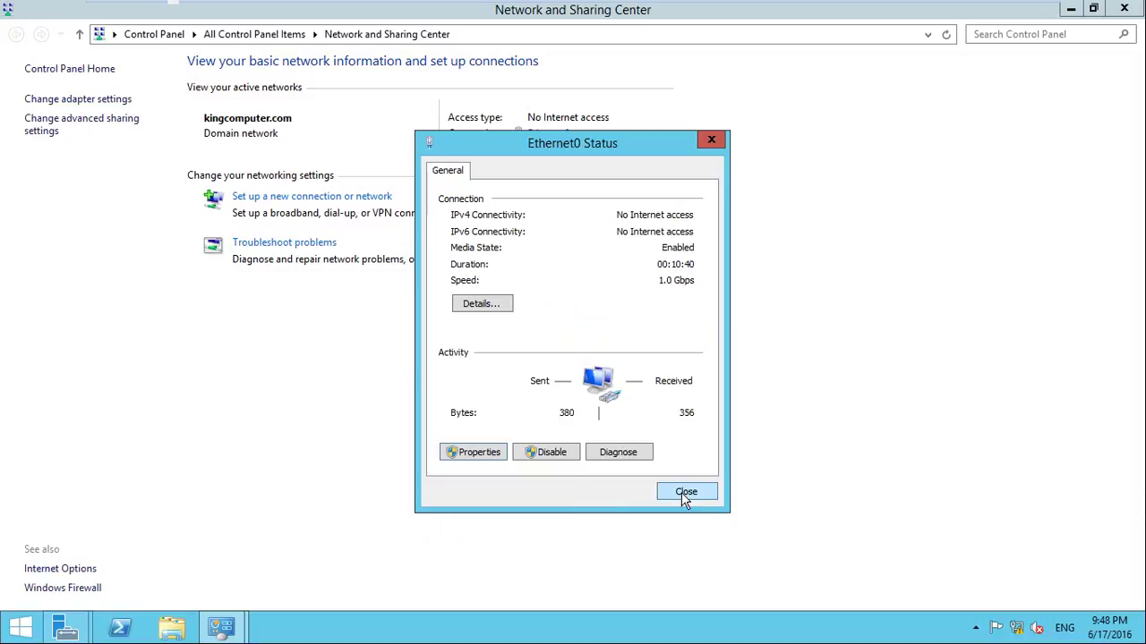
left_click(683, 494)
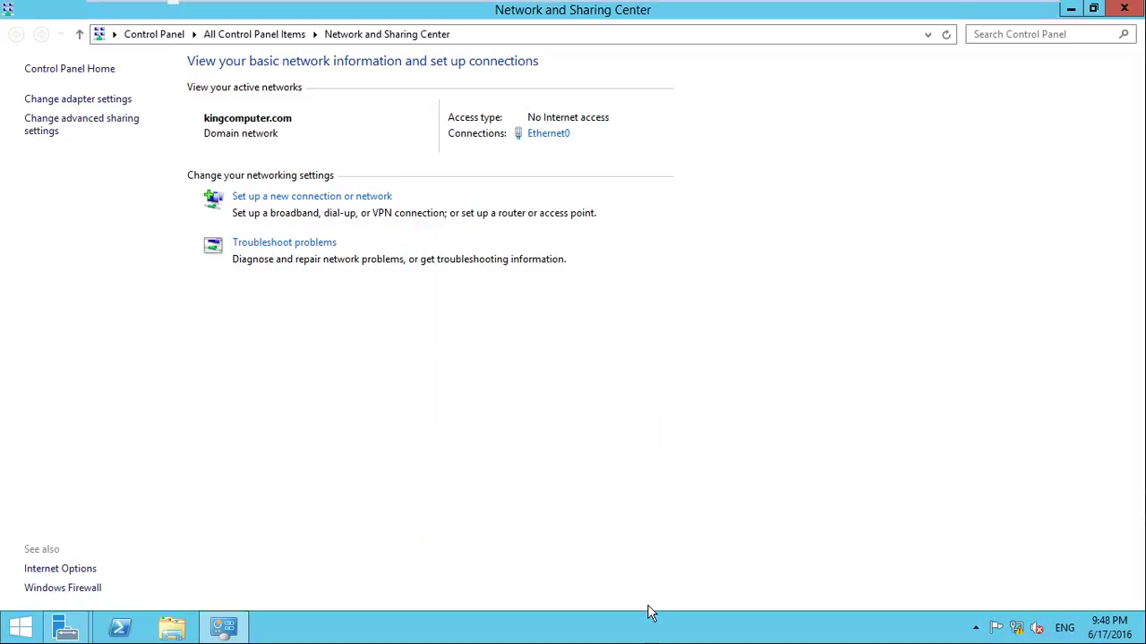
Advance past the Features and DNS Server pages, allow automatic restart, and begin installing
mouse_move(67, 627)
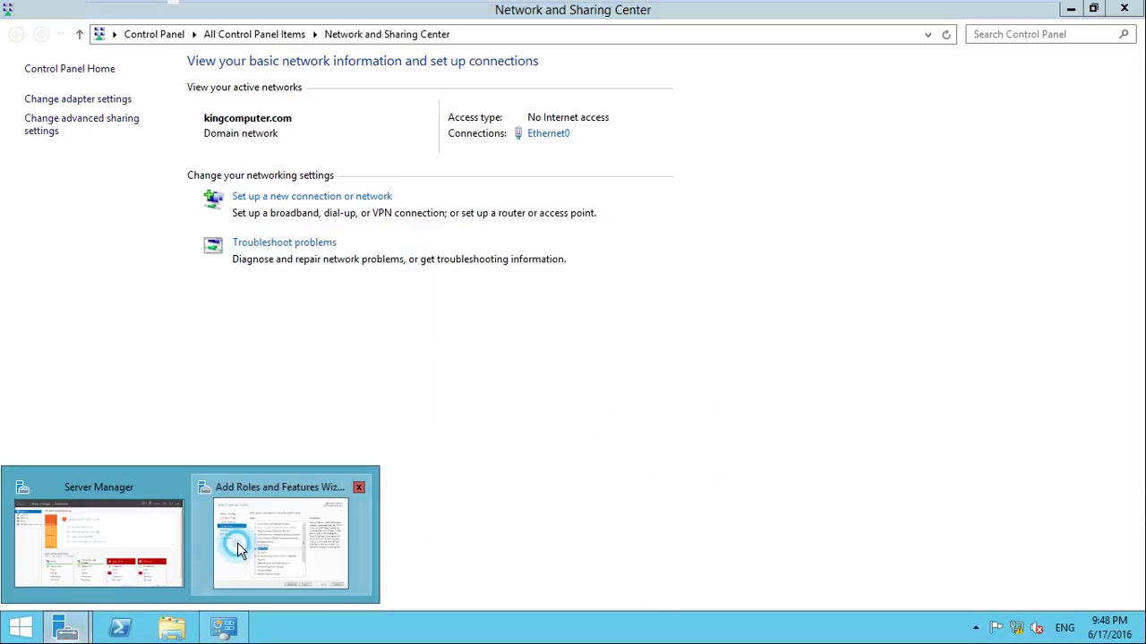
left_click(237, 542)
left_click_drag(416, 64, 553, 45)
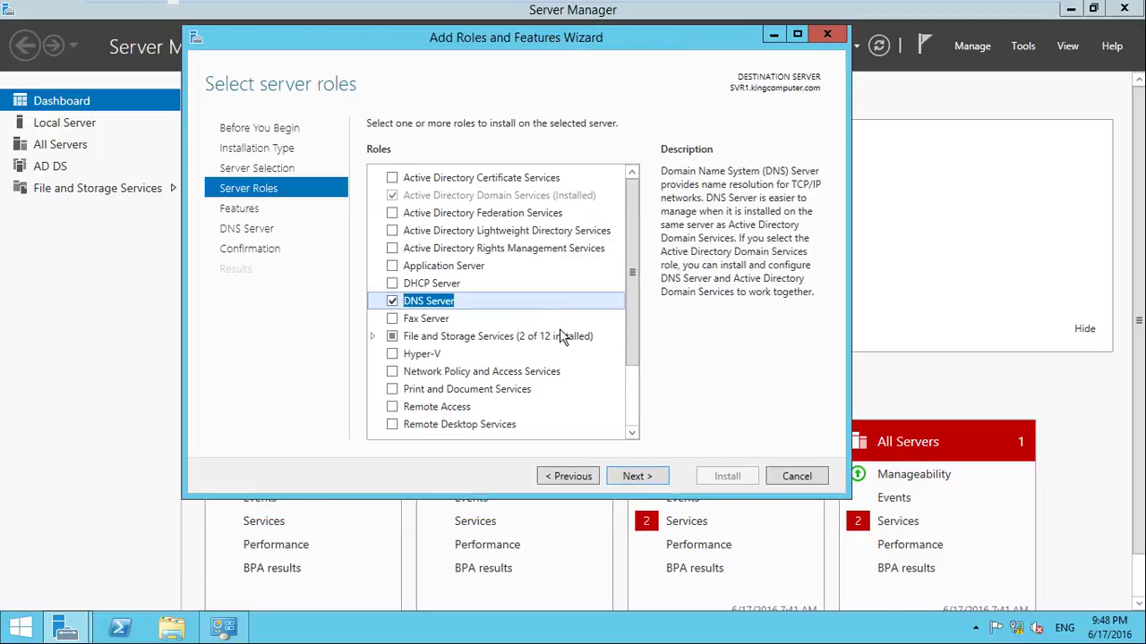
left_click(637, 476)
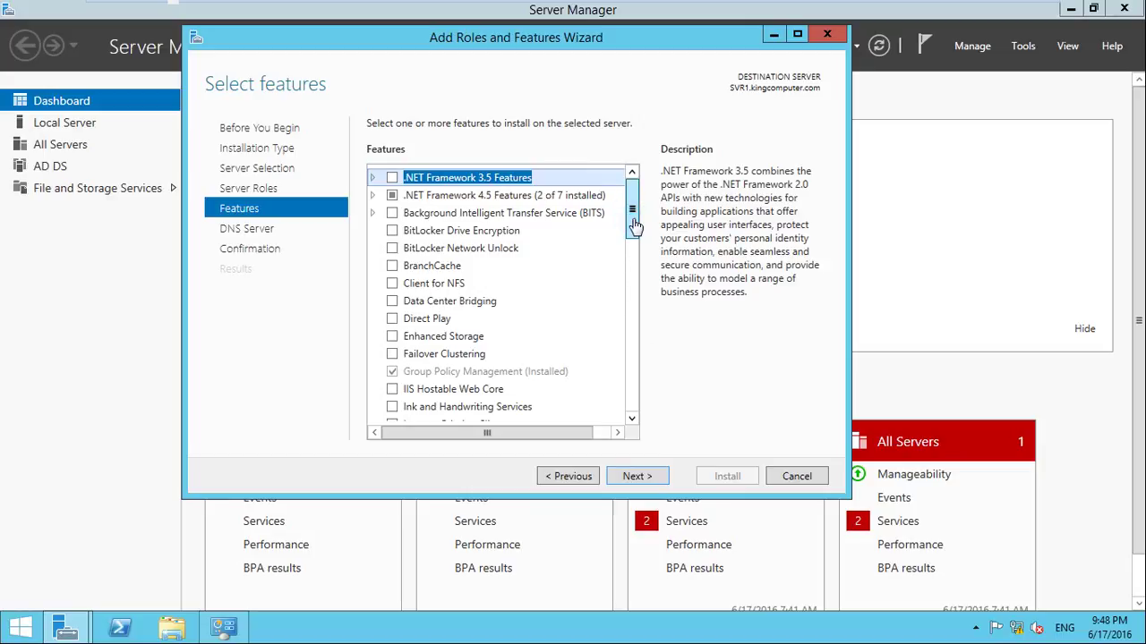
left_click_drag(634, 224, 644, 401)
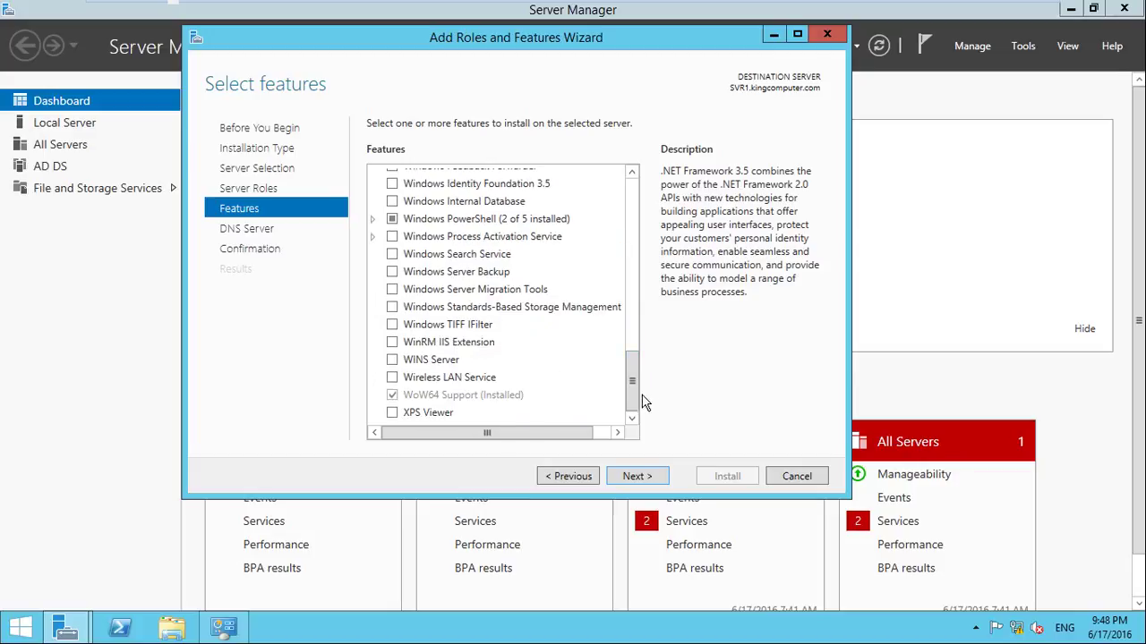
left_click(659, 483)
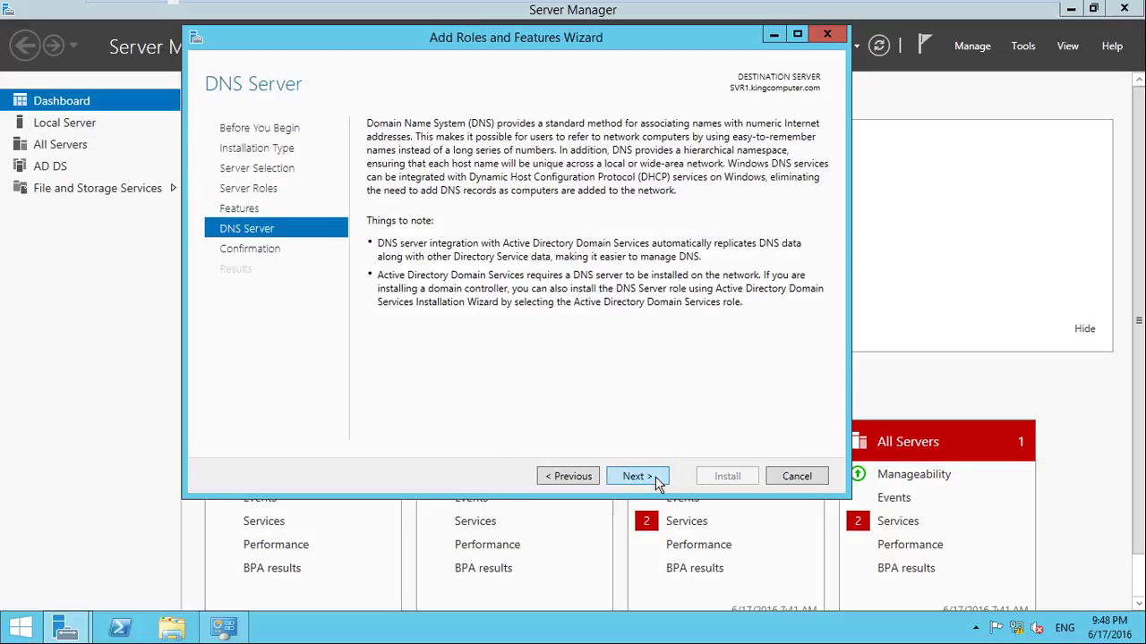
left_click(657, 481)
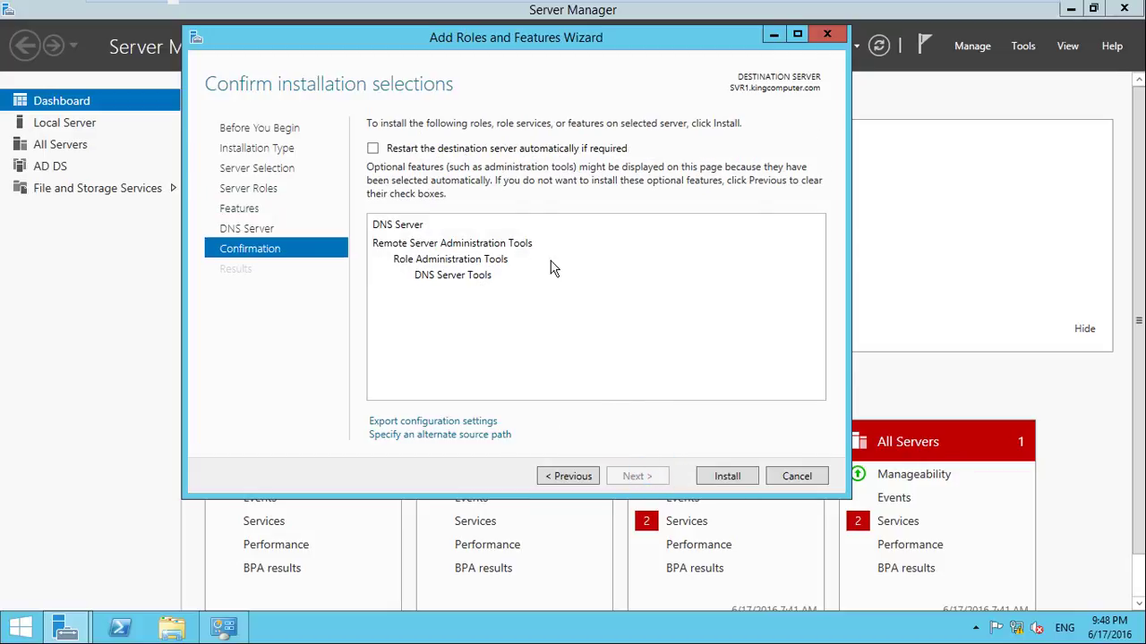
left_click(483, 149)
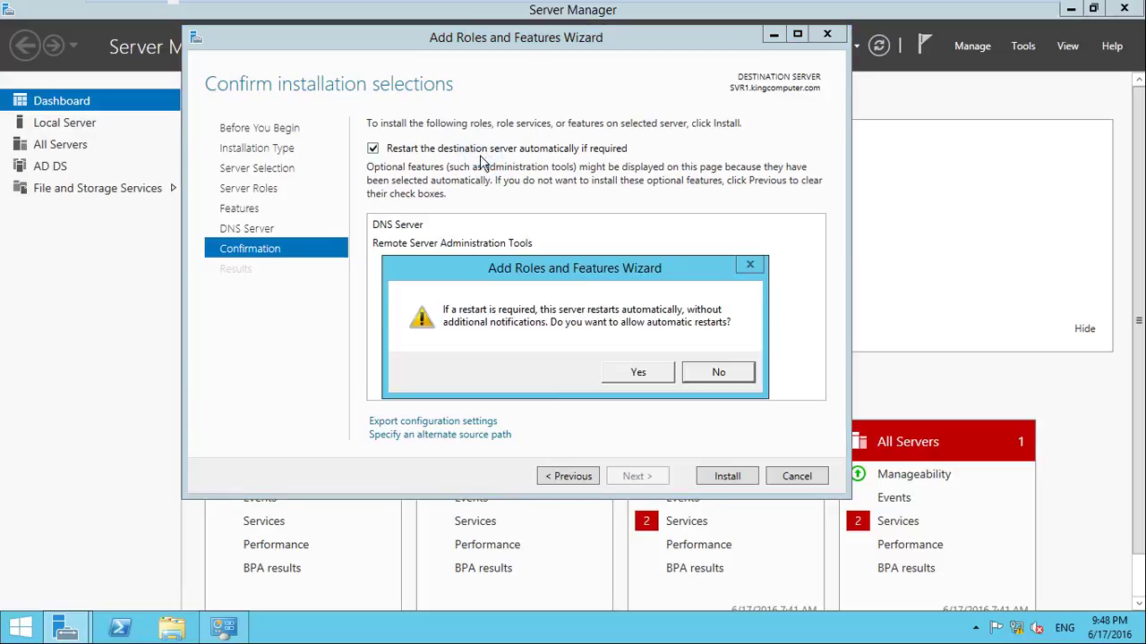
left_click(637, 374)
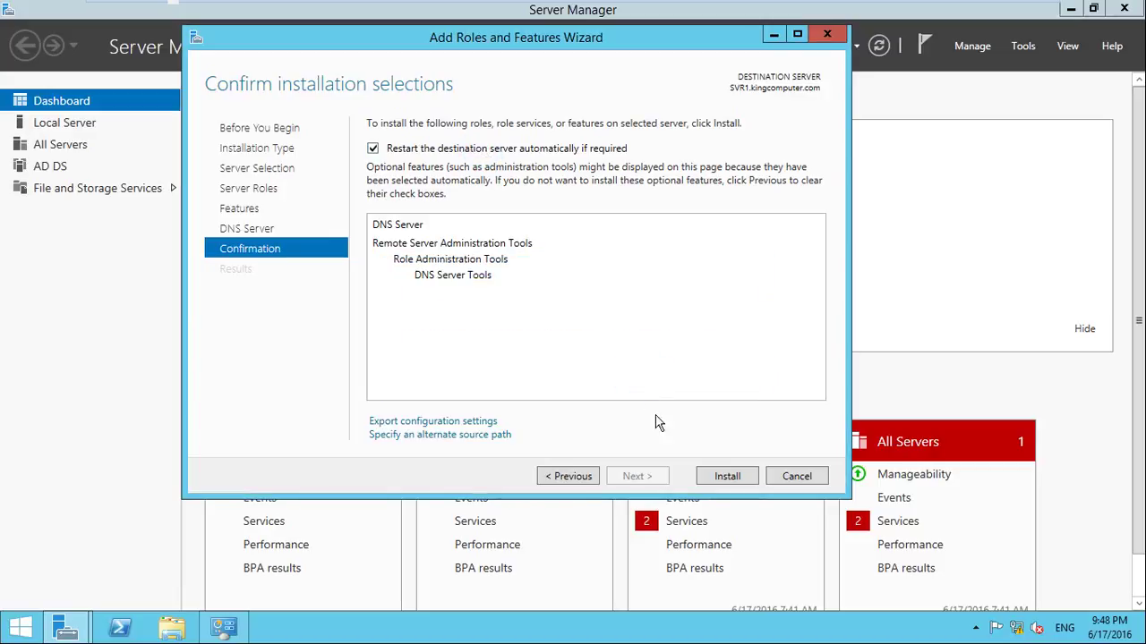
left_click(726, 479)
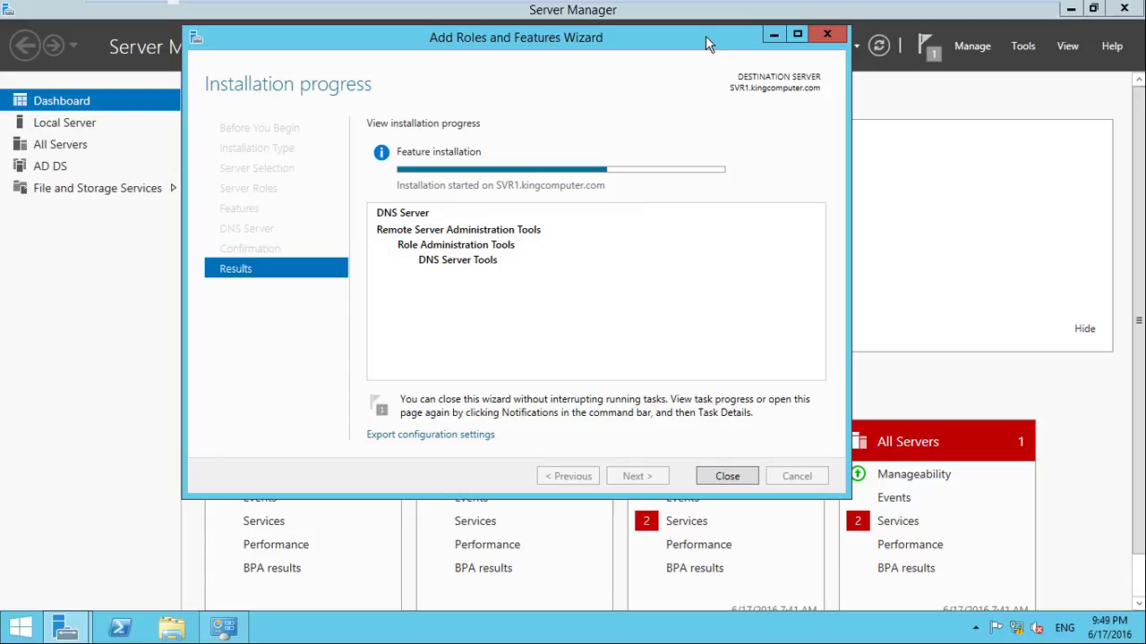
Wait for the DNS Server installation on SVR1 to succeed, then close the wizard
left_click(642, 149)
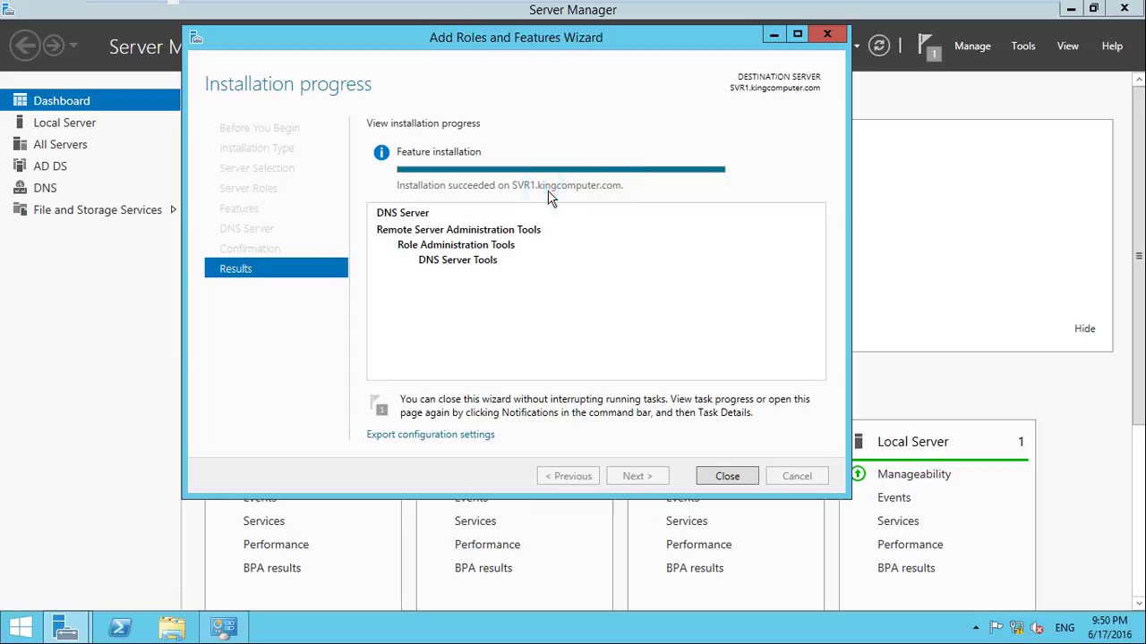
left_click(721, 476)
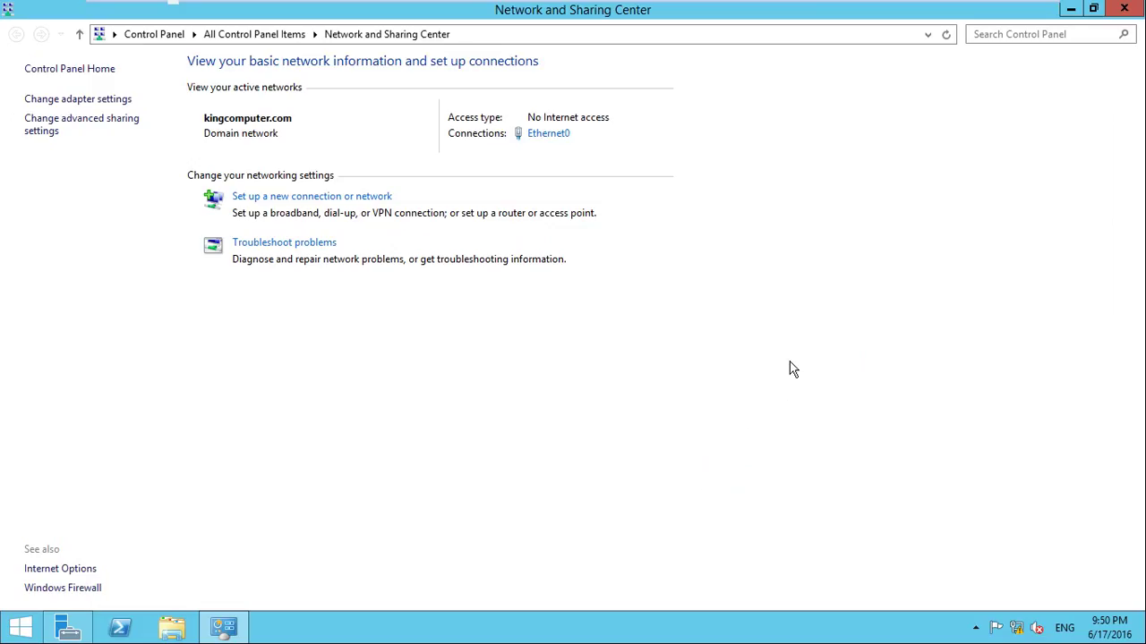
Review the succeeded installation results from the notifications flag, then show the Tools menu
left_click(1071, 9)
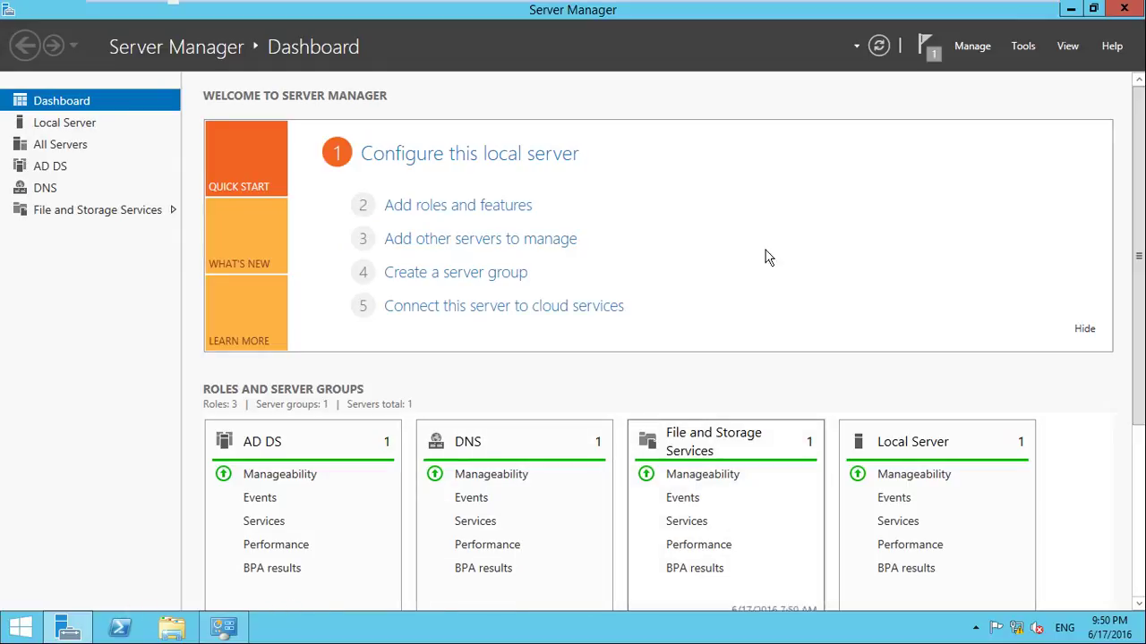
left_click(939, 57)
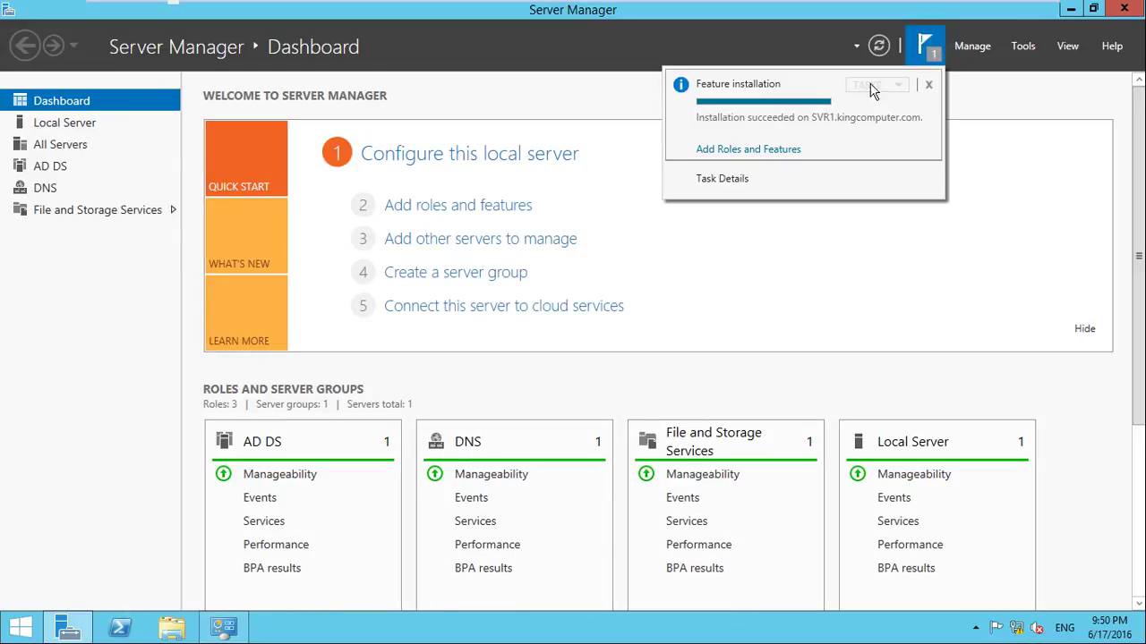
left_click(732, 150)
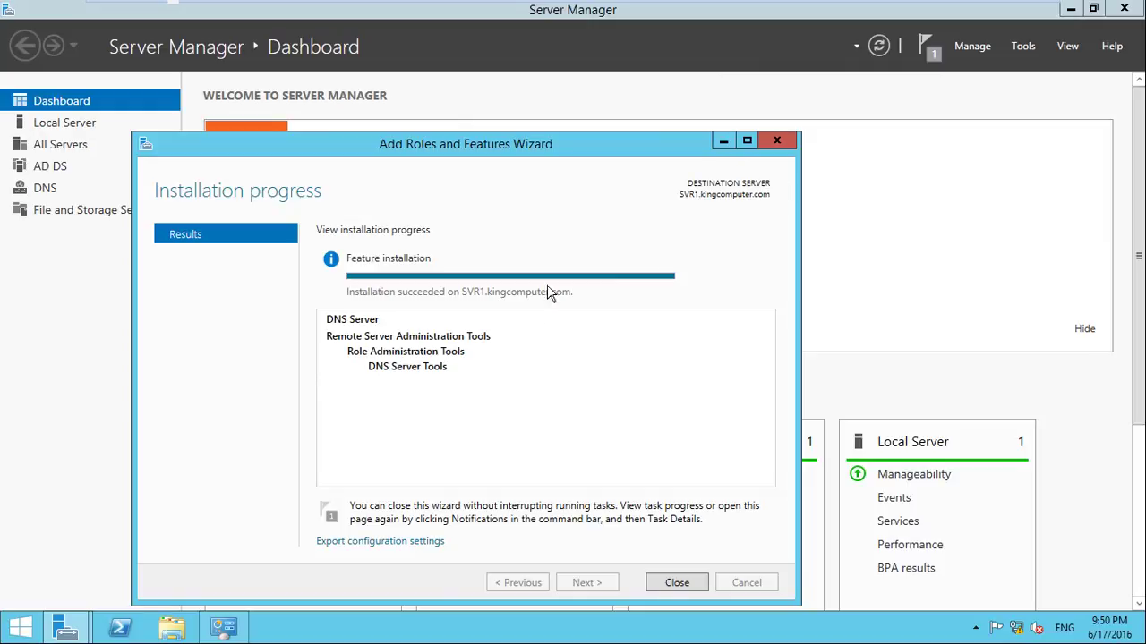
left_click(723, 526)
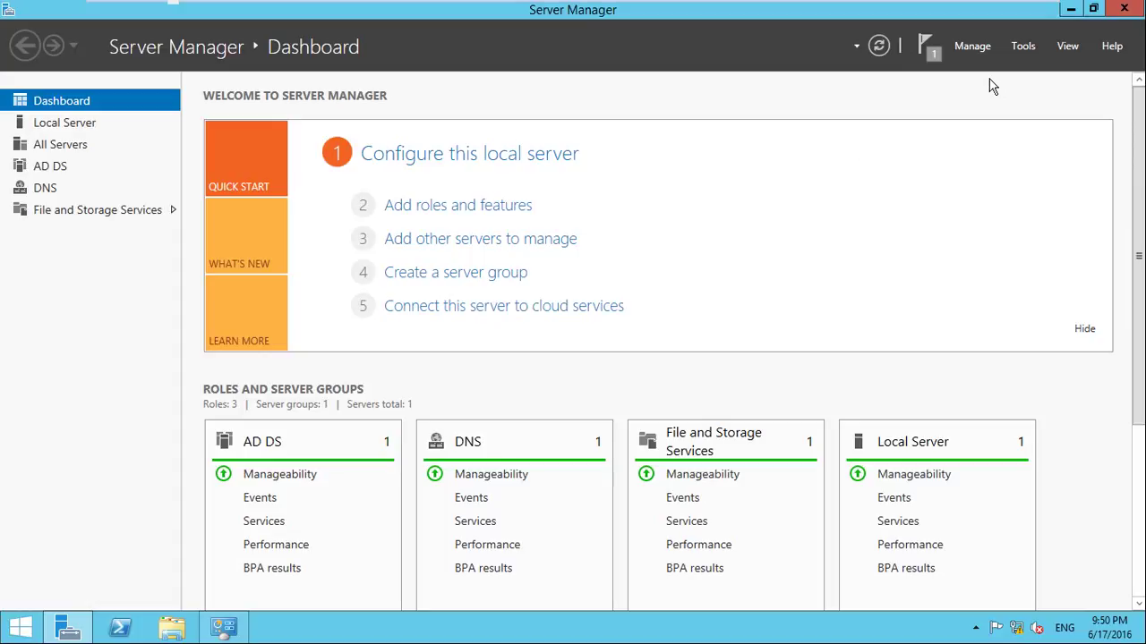
left_click(1020, 50)
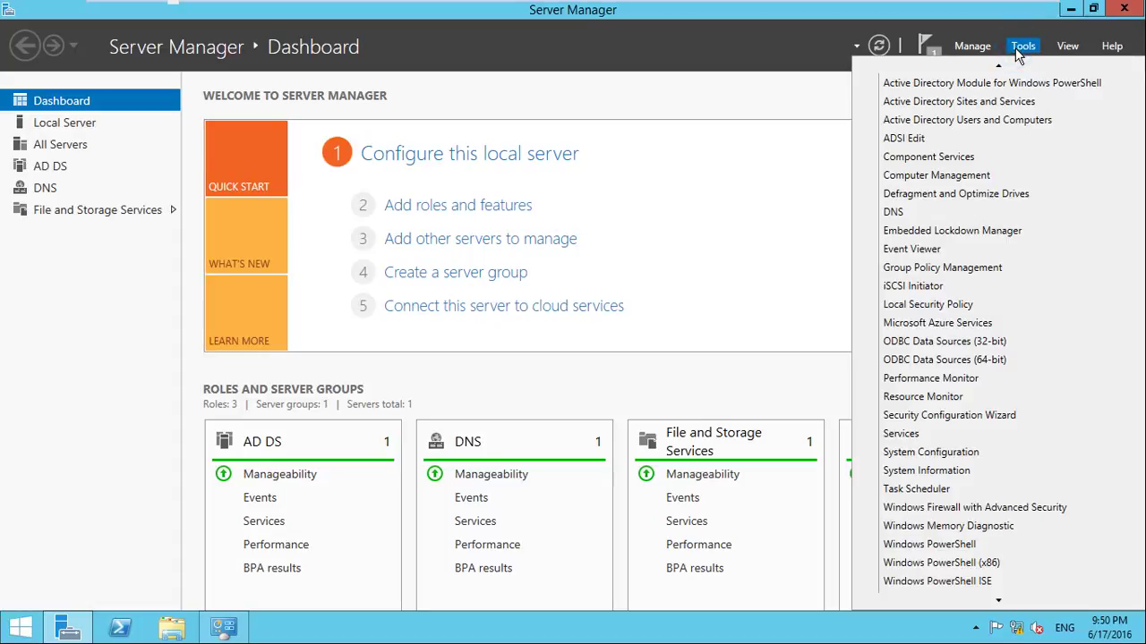
scroll(1021, 85, "up", 1)
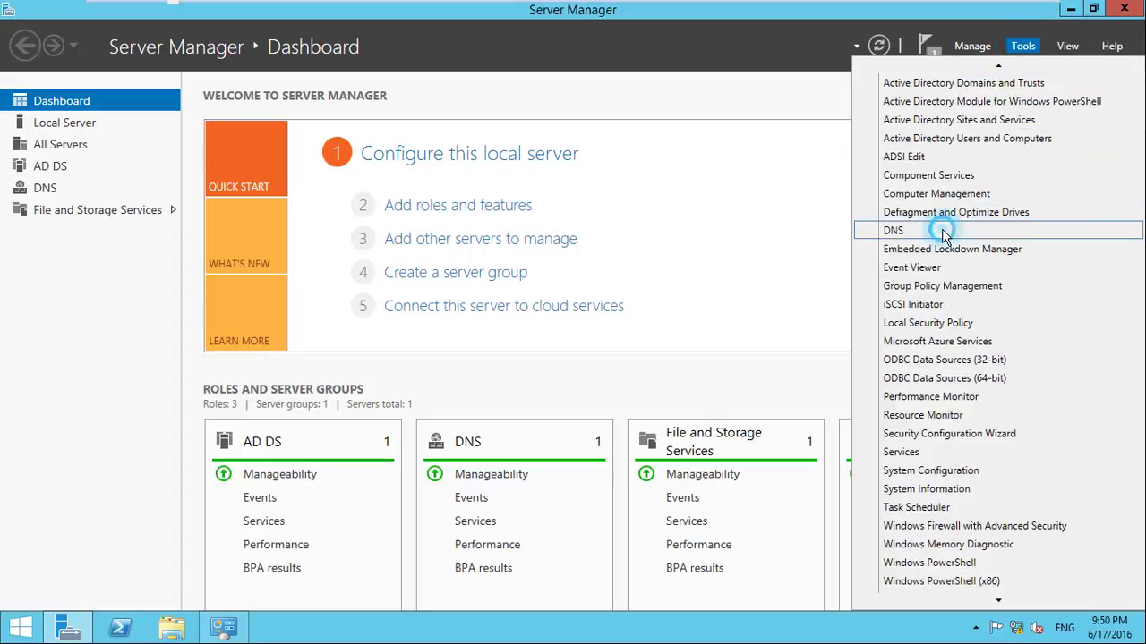
Launch DNS Manager full-screen and open the kingcomputer.com zone under SVR1's Forward Lookup Zones
left_click(936, 230)
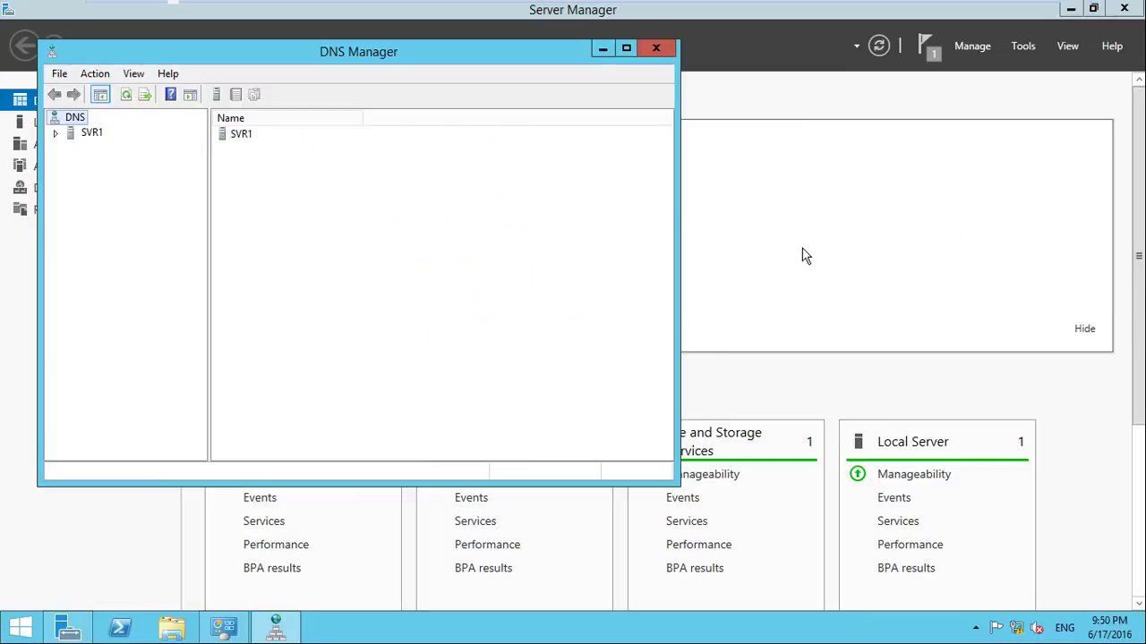
left_click(626, 48)
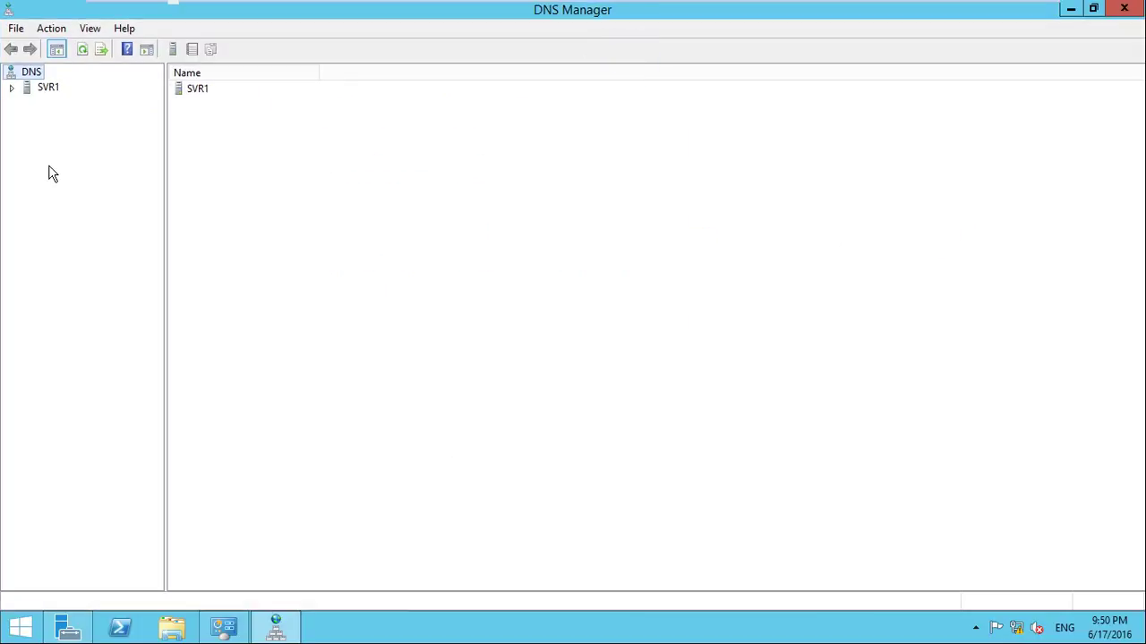
left_click(11, 88)
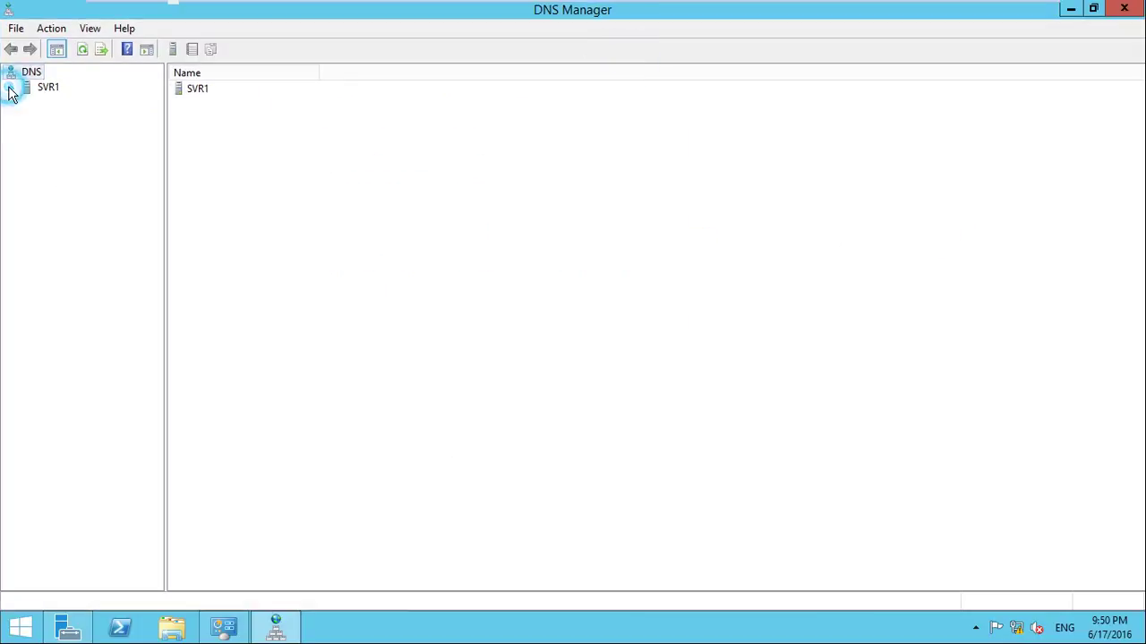
left_click(54, 87)
left_click(107, 117)
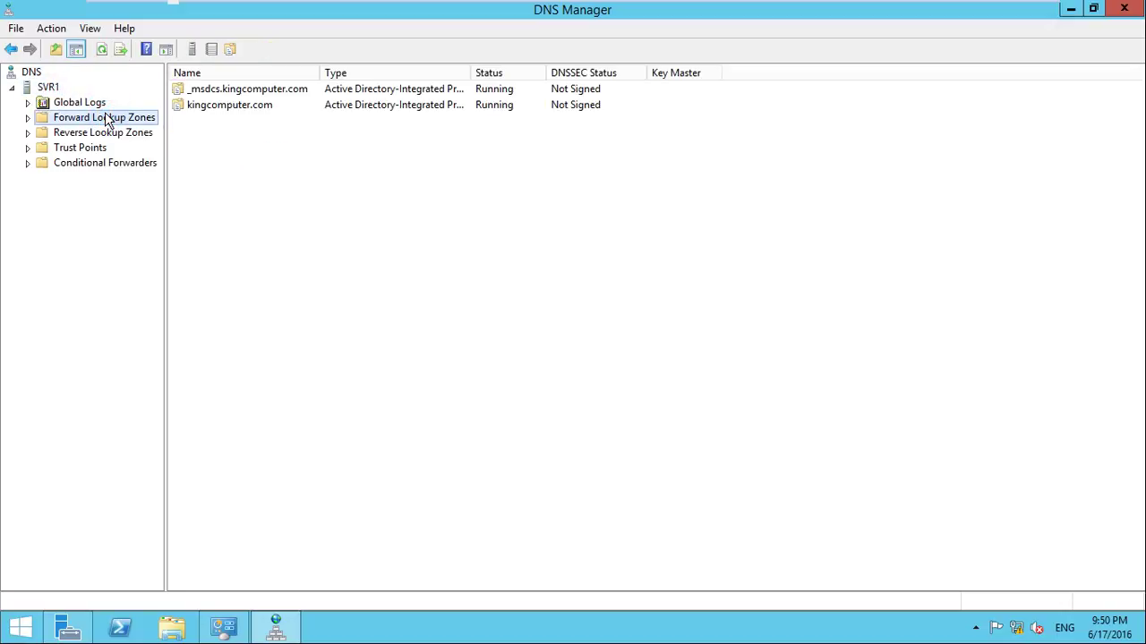
left_click(114, 134)
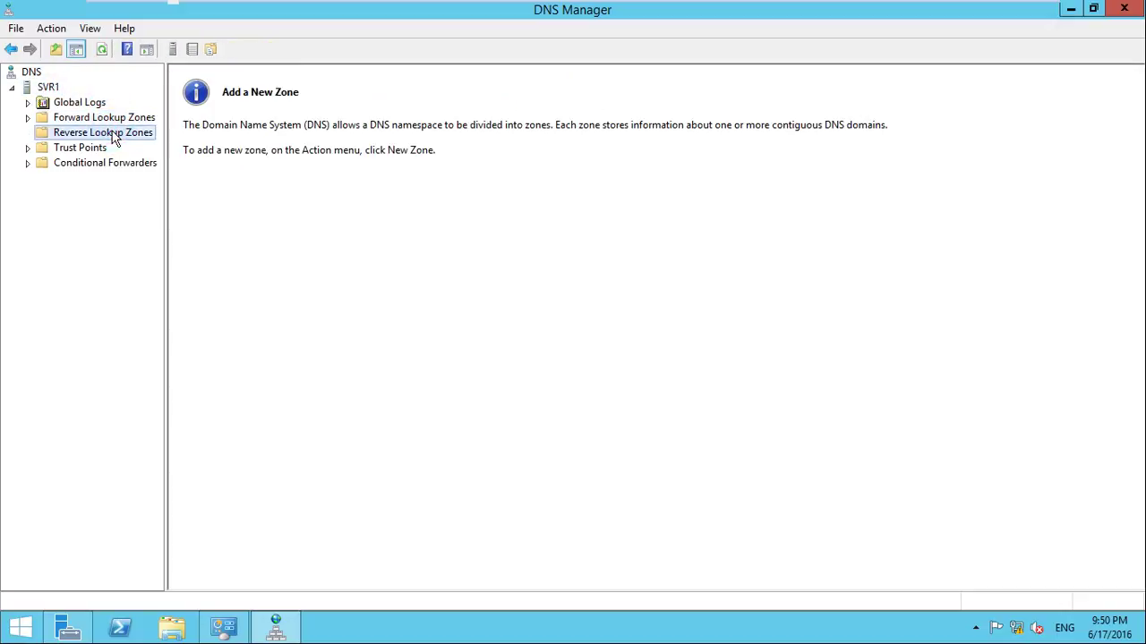
left_click(108, 121)
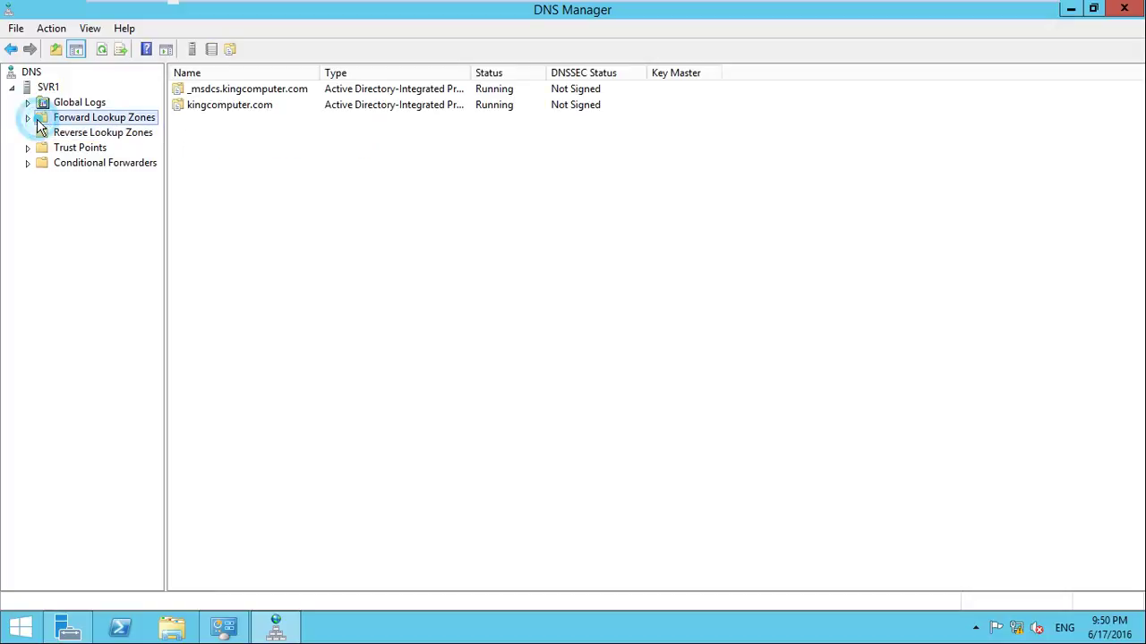
left_click(28, 117)
left_click(102, 136)
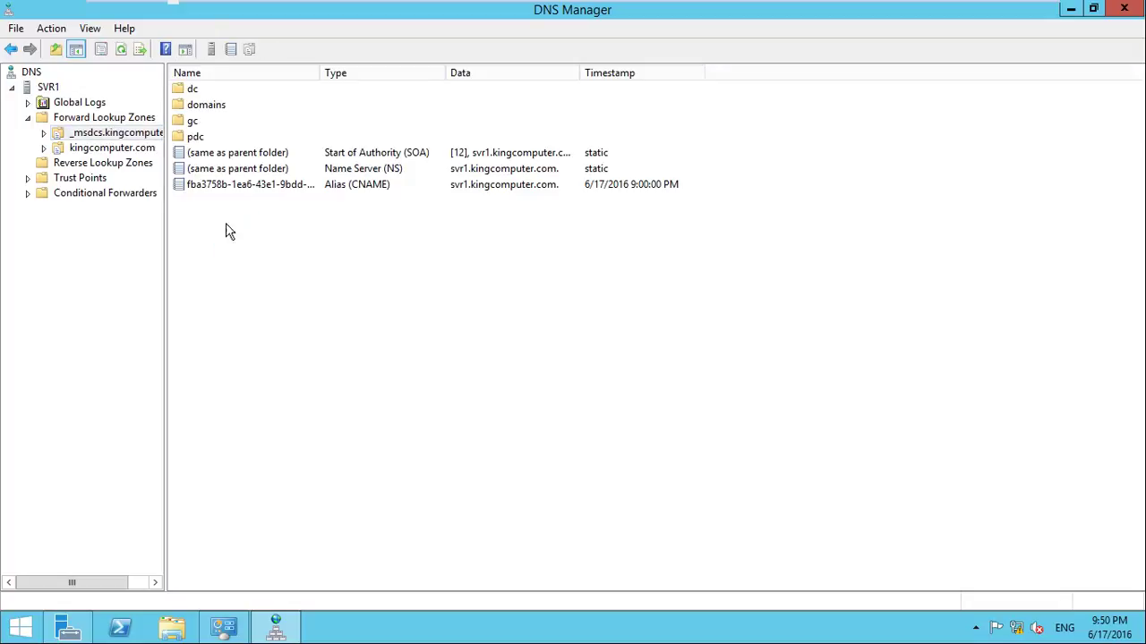
left_click(96, 148)
Inspect the zone's svr1 host record and its Name Server record
left_click(280, 282)
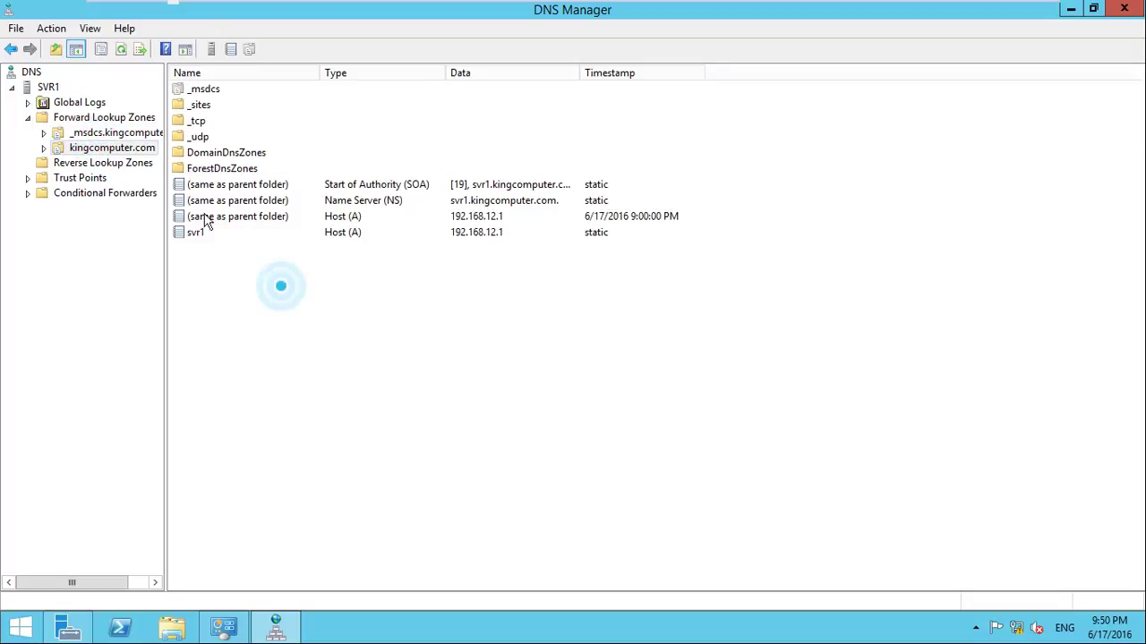
left_click(263, 294)
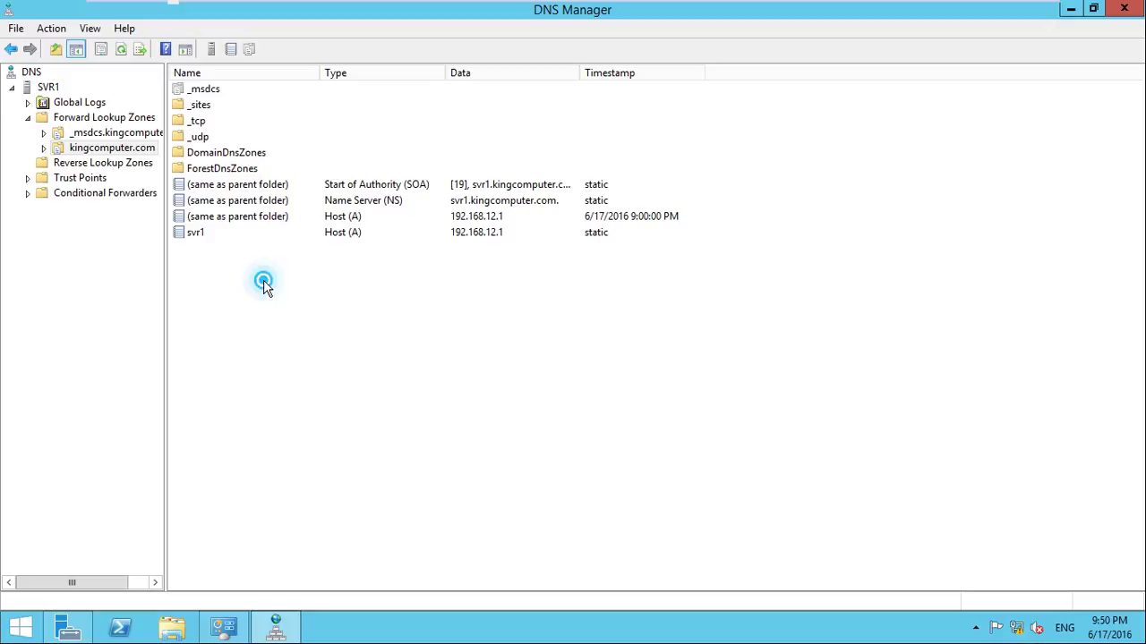
left_click(338, 237)
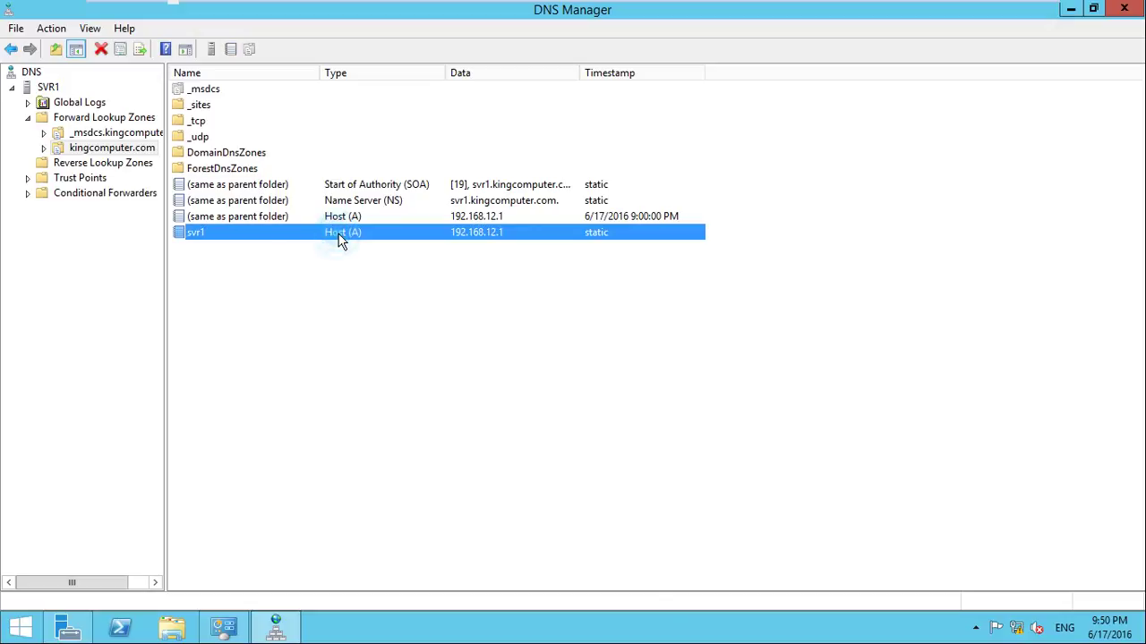
left_click(389, 296)
left_click(360, 237)
left_click(504, 263)
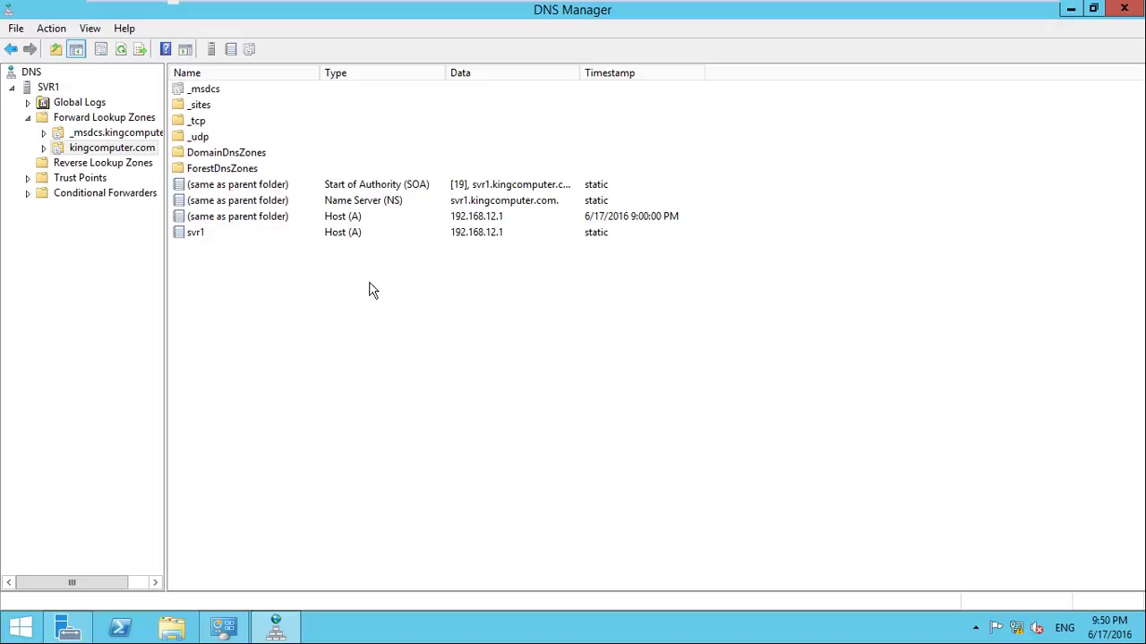
left_click(506, 202)
left_click(504, 307)
left_click(343, 279)
left_click(385, 321)
right_click(385, 307)
left_click(328, 303)
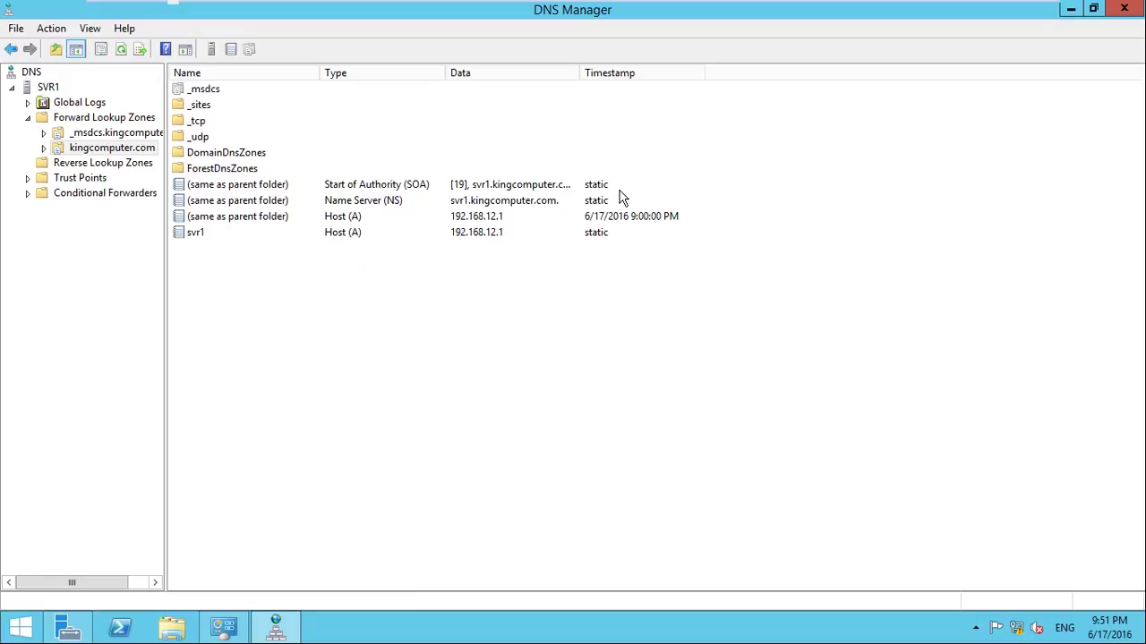
Review the SOA, NS and both Host (A) records pointing to 192.168.12.1
left_click(397, 204)
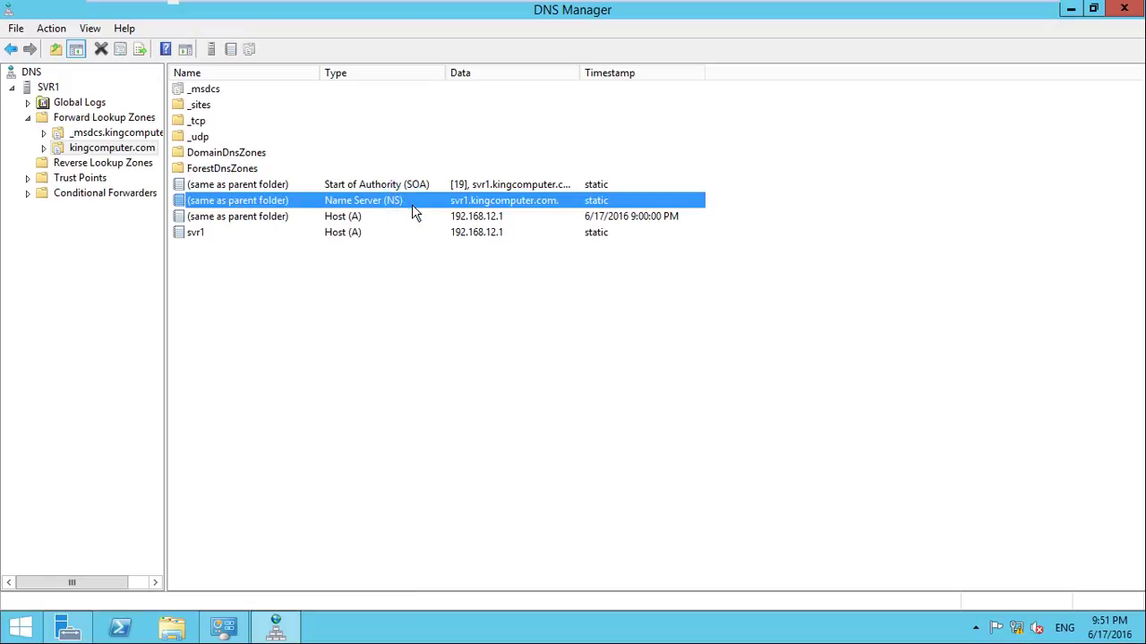
left_click(423, 188)
left_click_drag(342, 285, 285, 187)
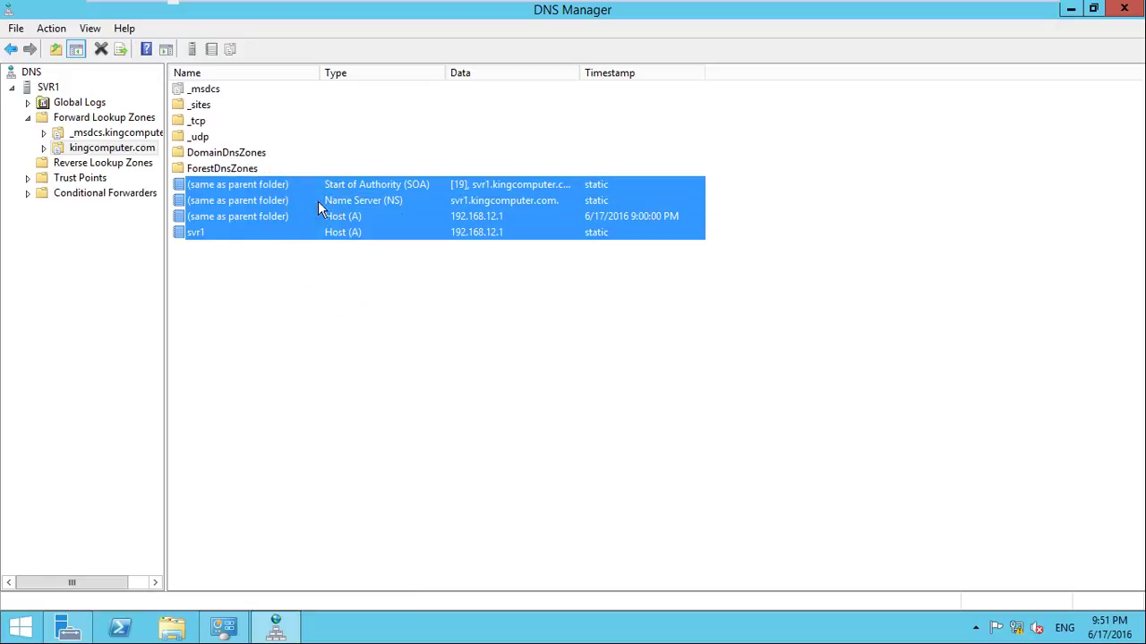
left_click(443, 184)
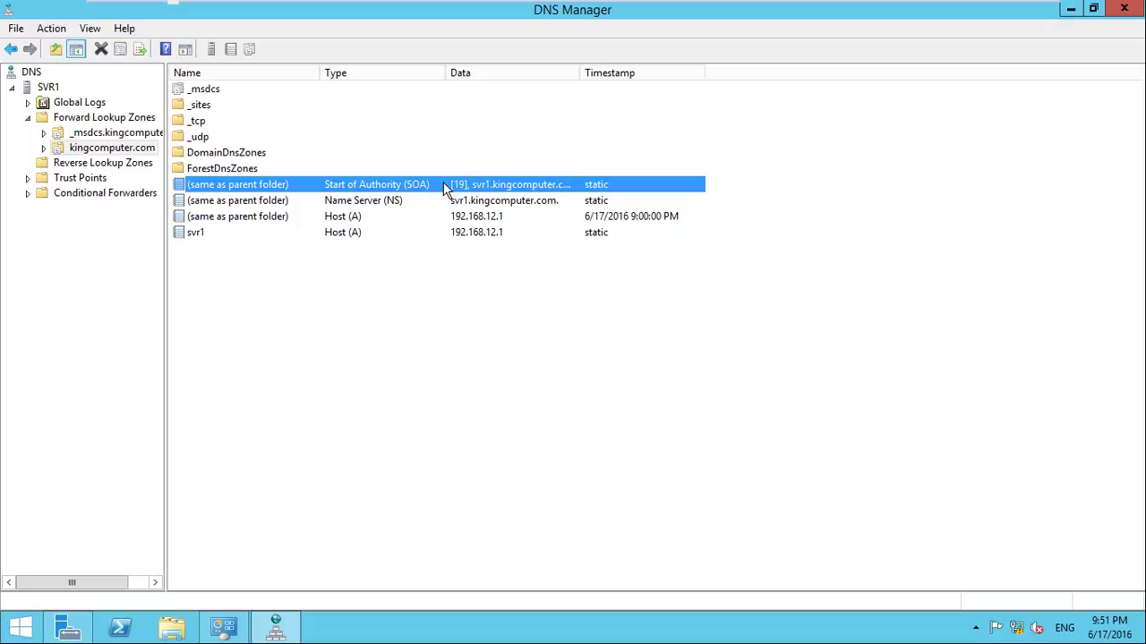
left_click(444, 201)
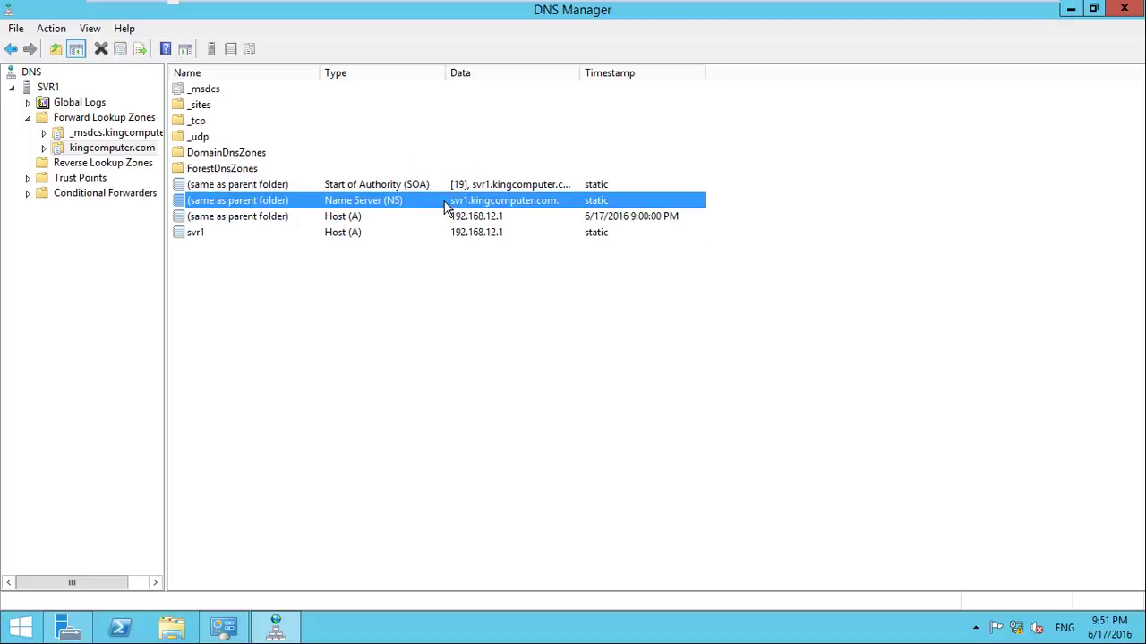
left_click(439, 216)
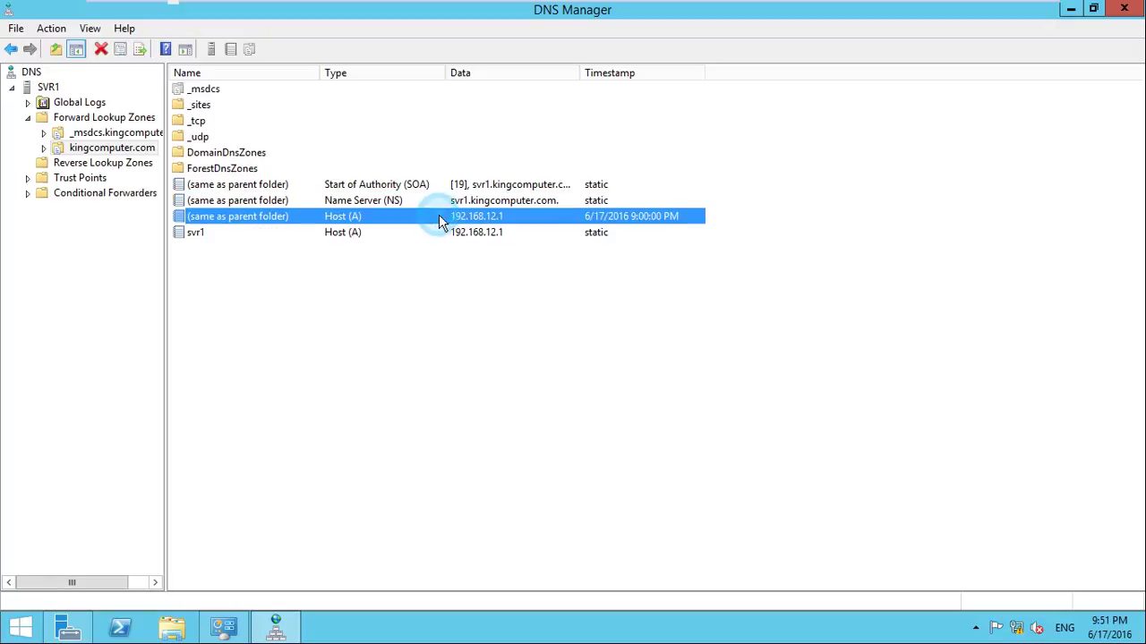
left_click(421, 296)
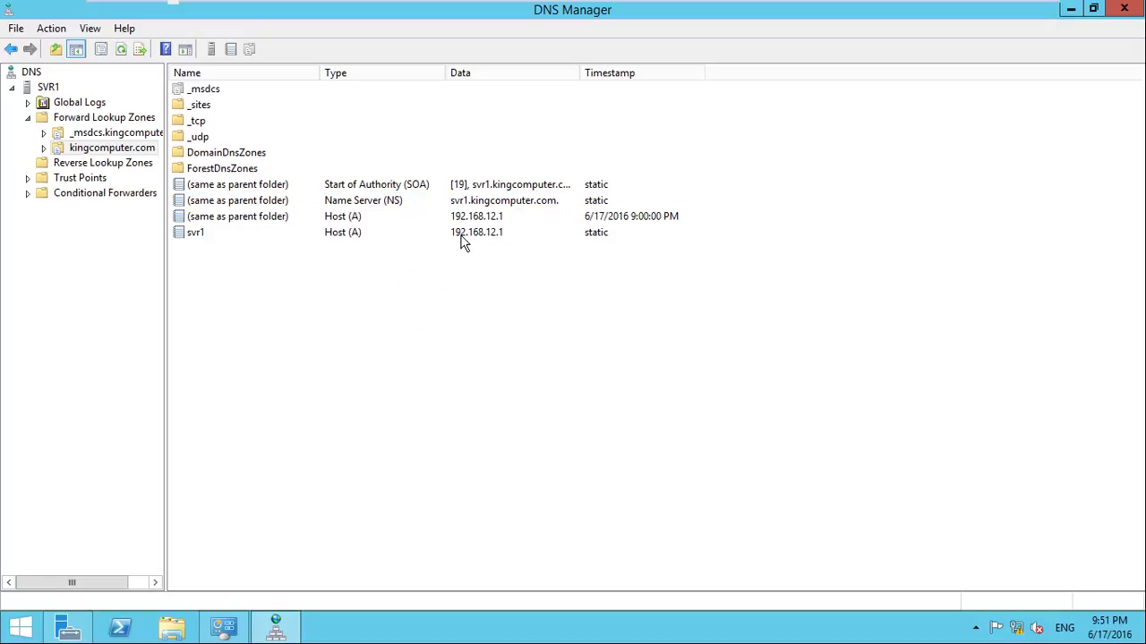
left_click(461, 235)
left_click(458, 272)
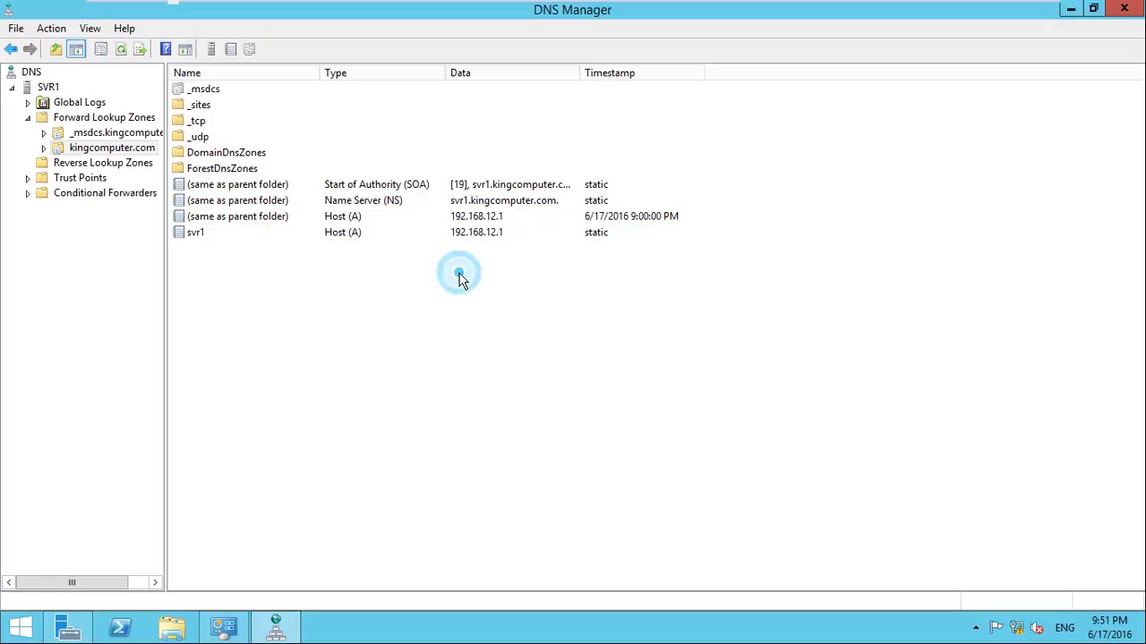
left_click(339, 237)
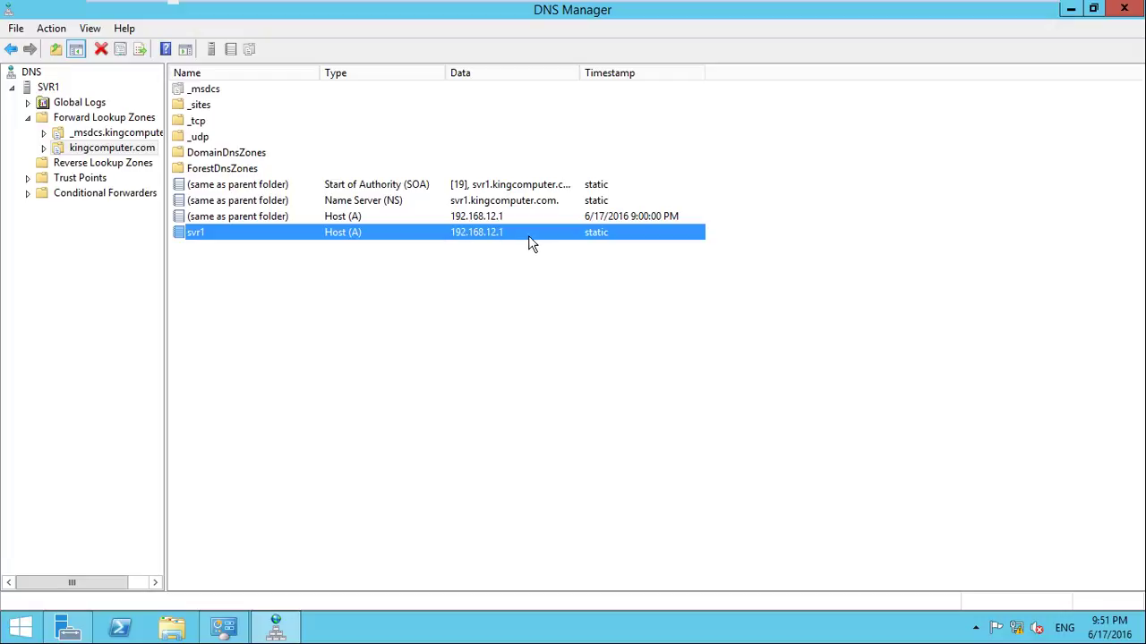
left_click(488, 360)
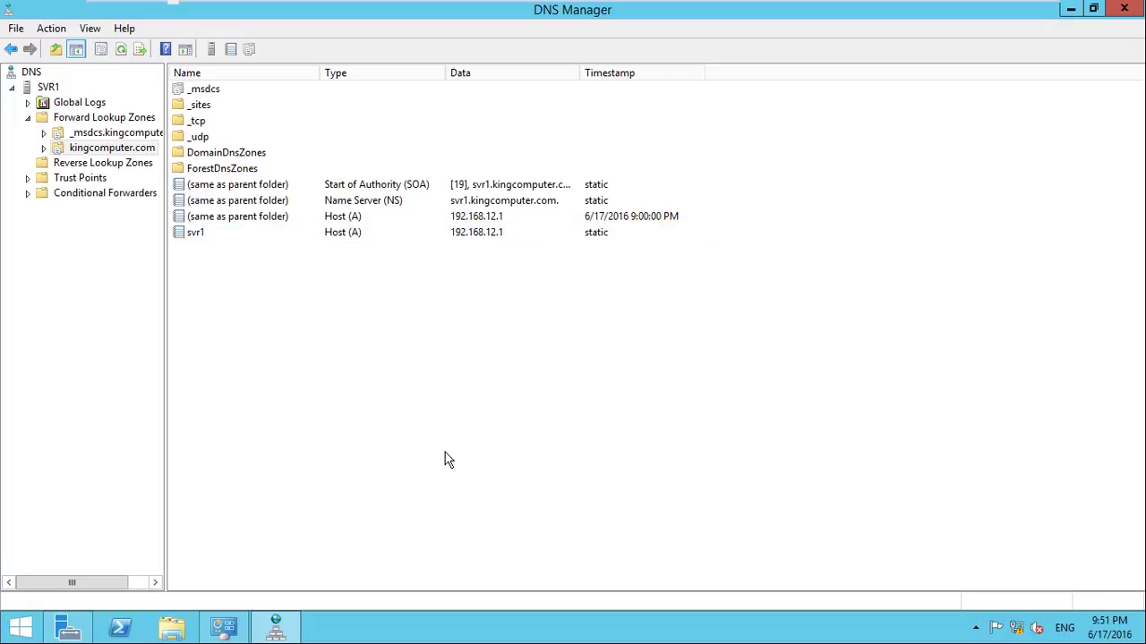
Run cmd, ping kingcomputer.com for four replies from 192.168.12.1, then minimize the console
key("super+r")
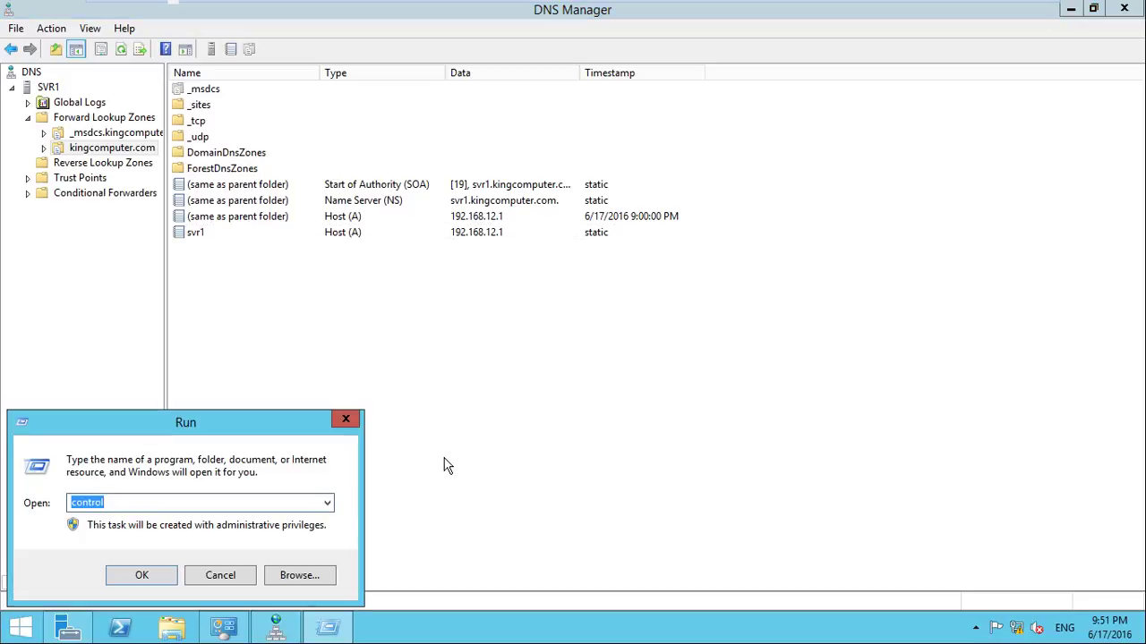
type("cmd")
key("Return")
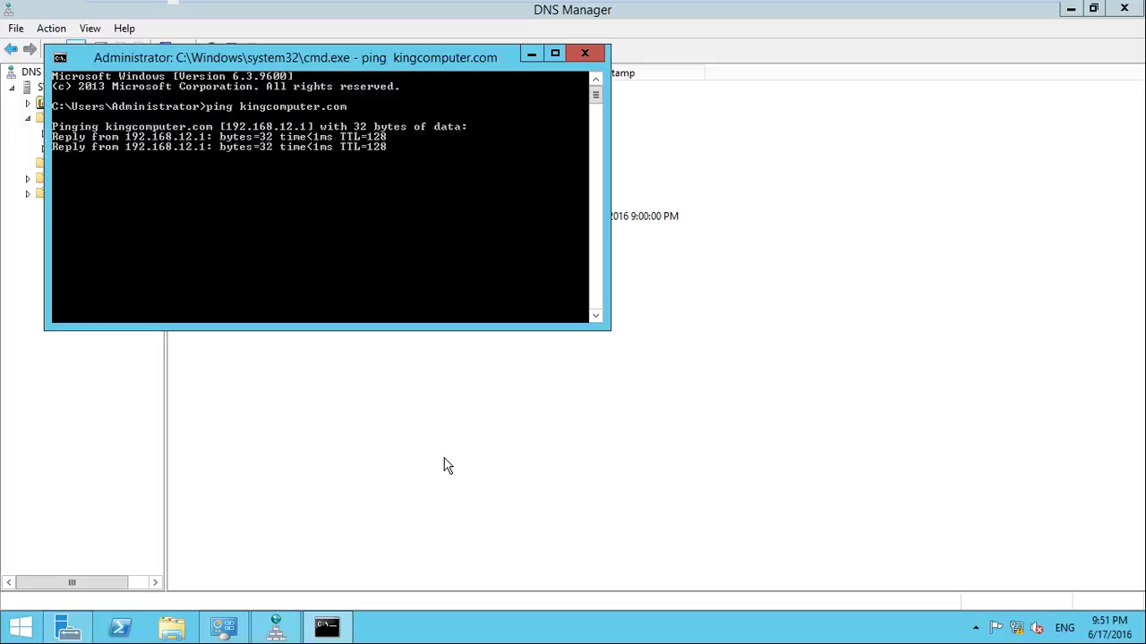
left_click(379, 198)
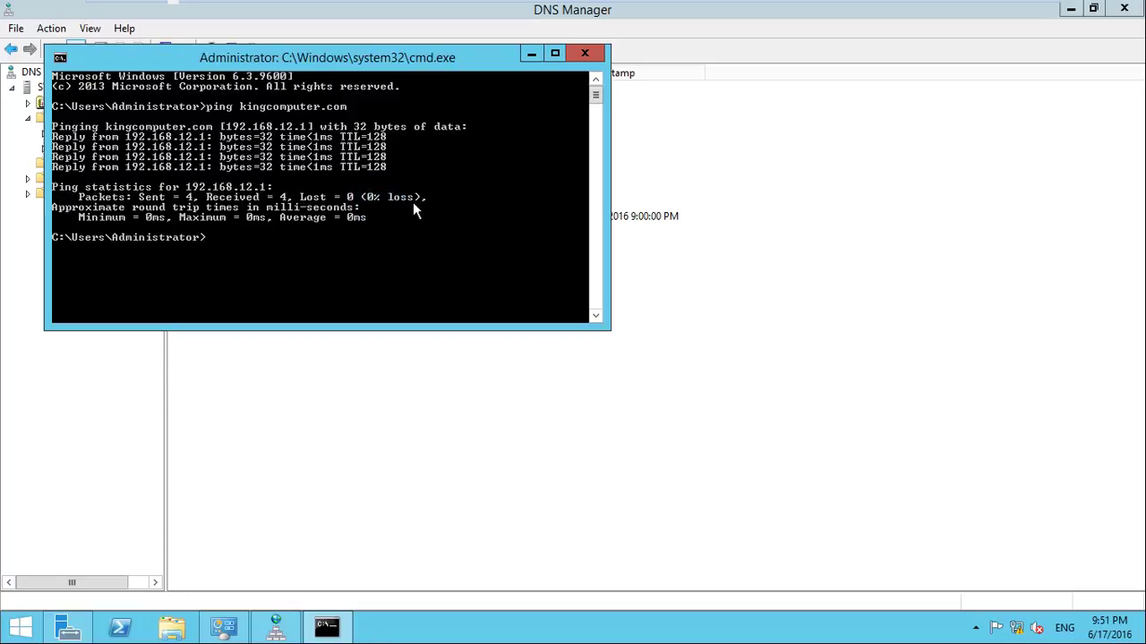
left_click(419, 202)
left_click(531, 53)
left_click(596, 345)
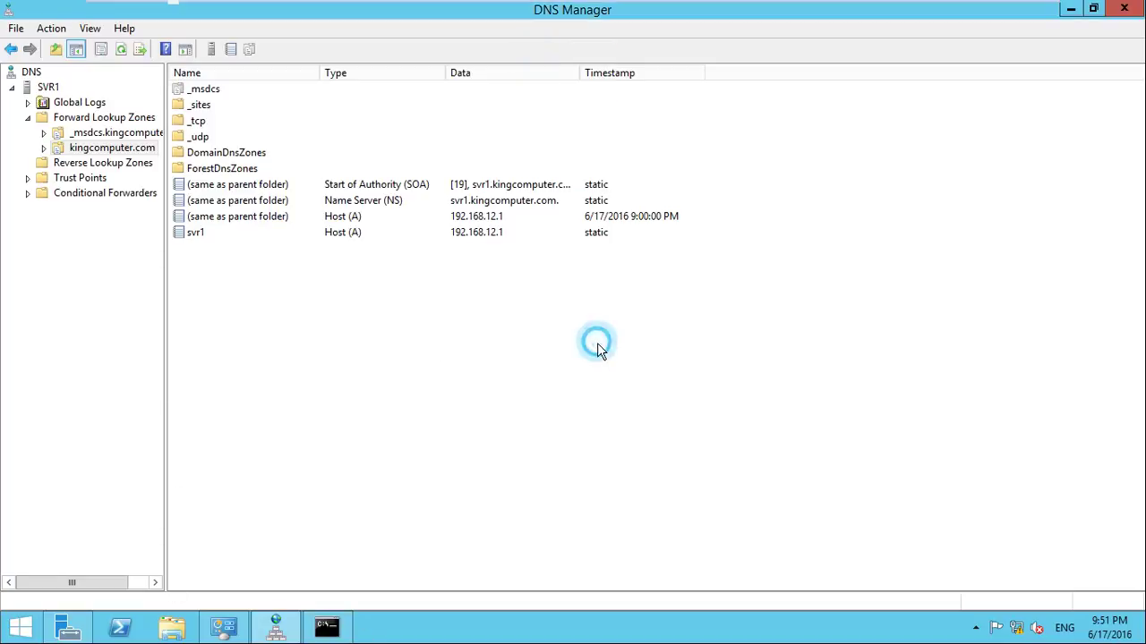
Select SVR1's empty Reverse Lookup Zones folder and bring up its context menu
left_click(33, 76)
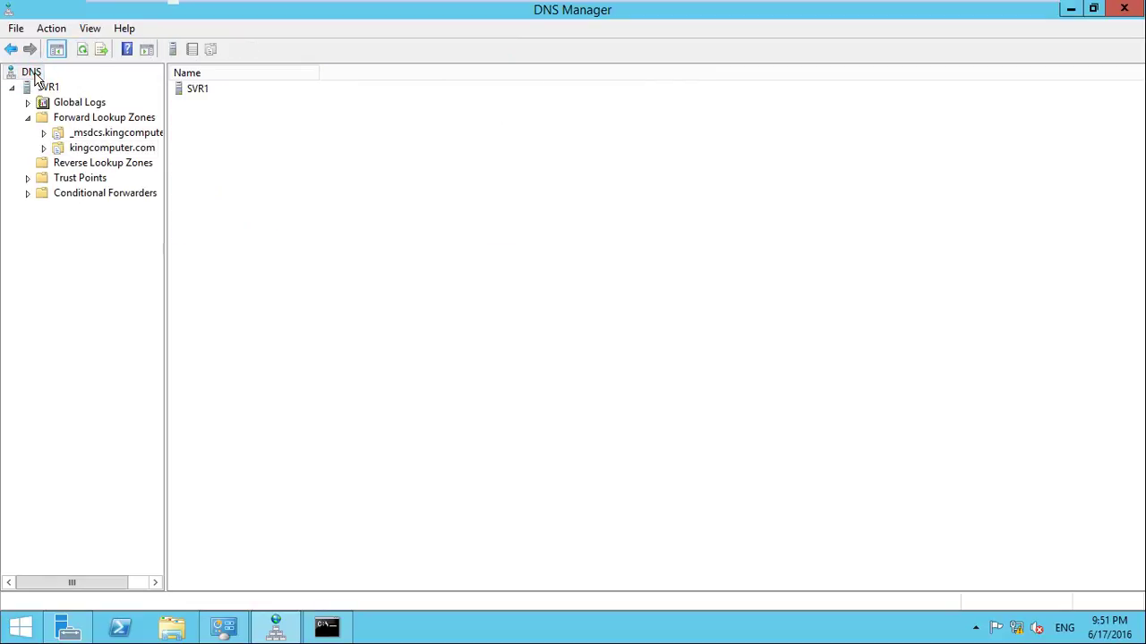
left_click(112, 170)
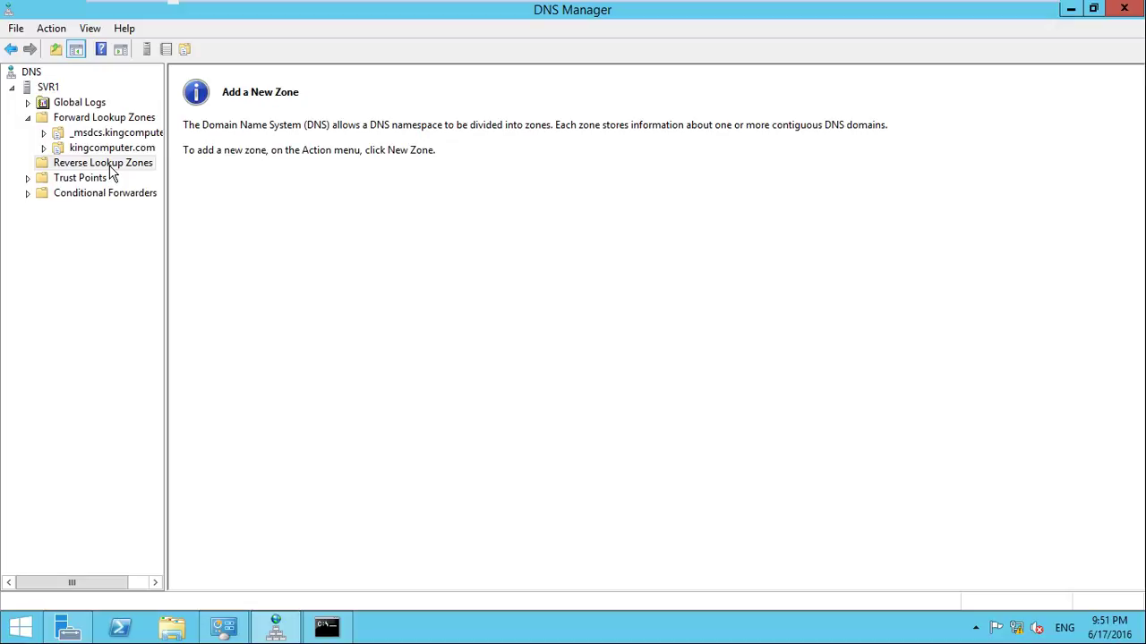
right_click(110, 168)
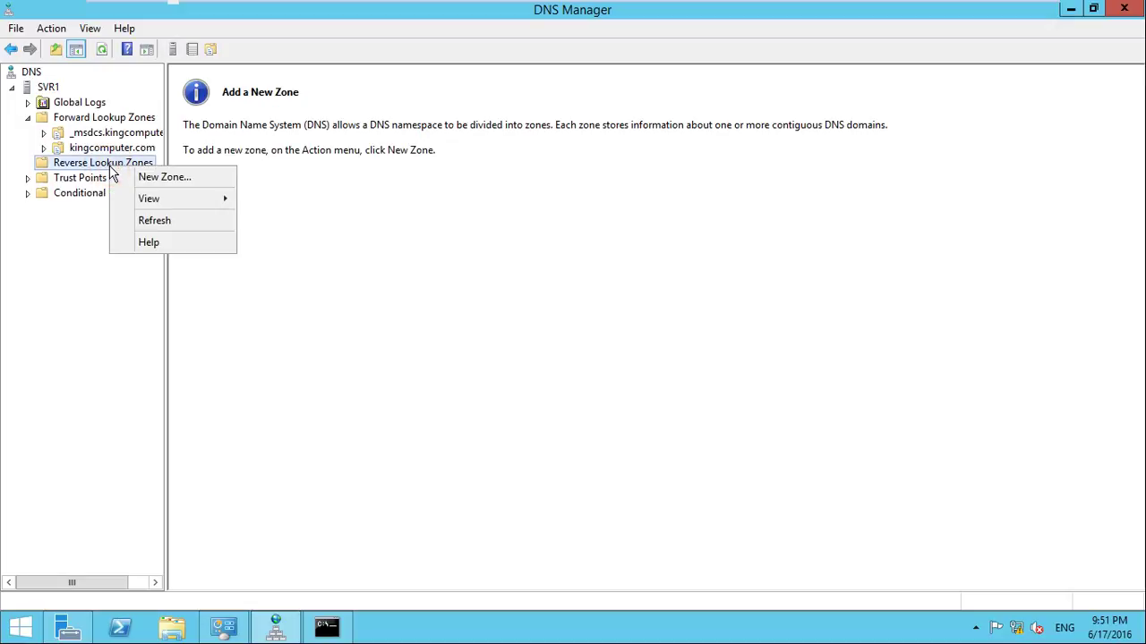
left_click(286, 192)
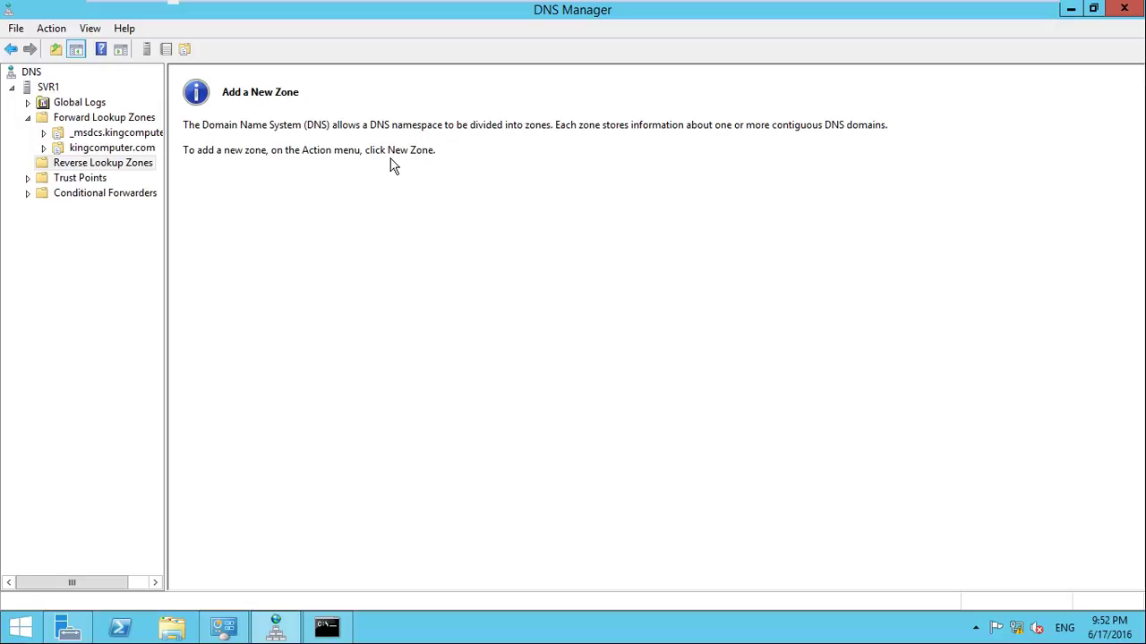
right_click(134, 163)
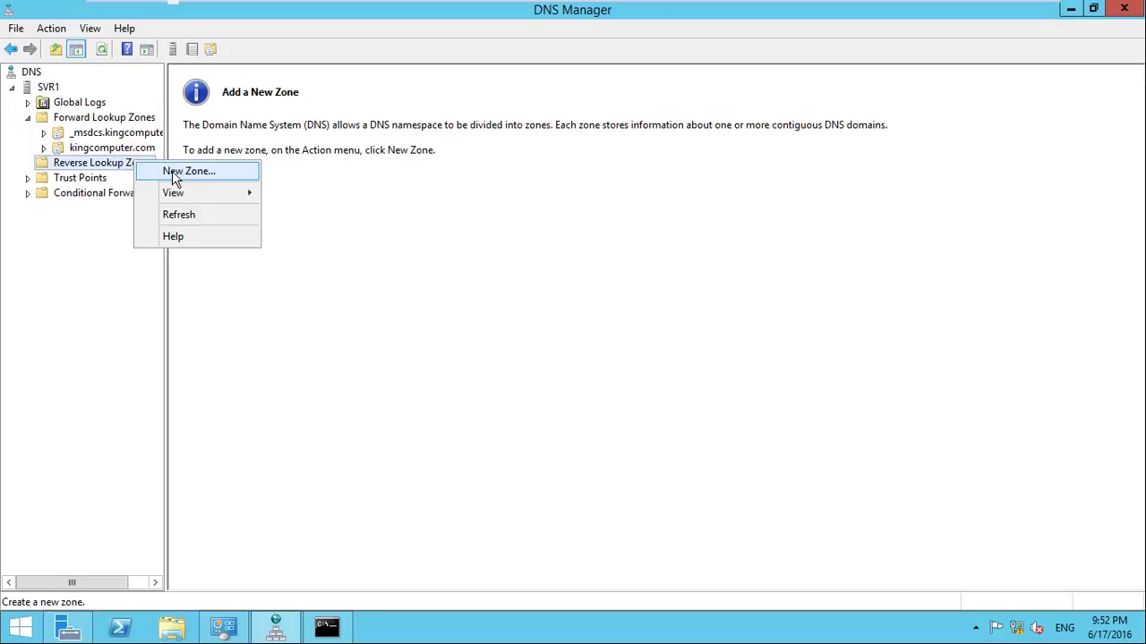
Choose an AD-integrated primary IPv4 reverse zone replicated to all kingcomputer.com DNS servers
left_click(176, 176)
left_click_drag(227, 32, 567, 83)
left_click(654, 369)
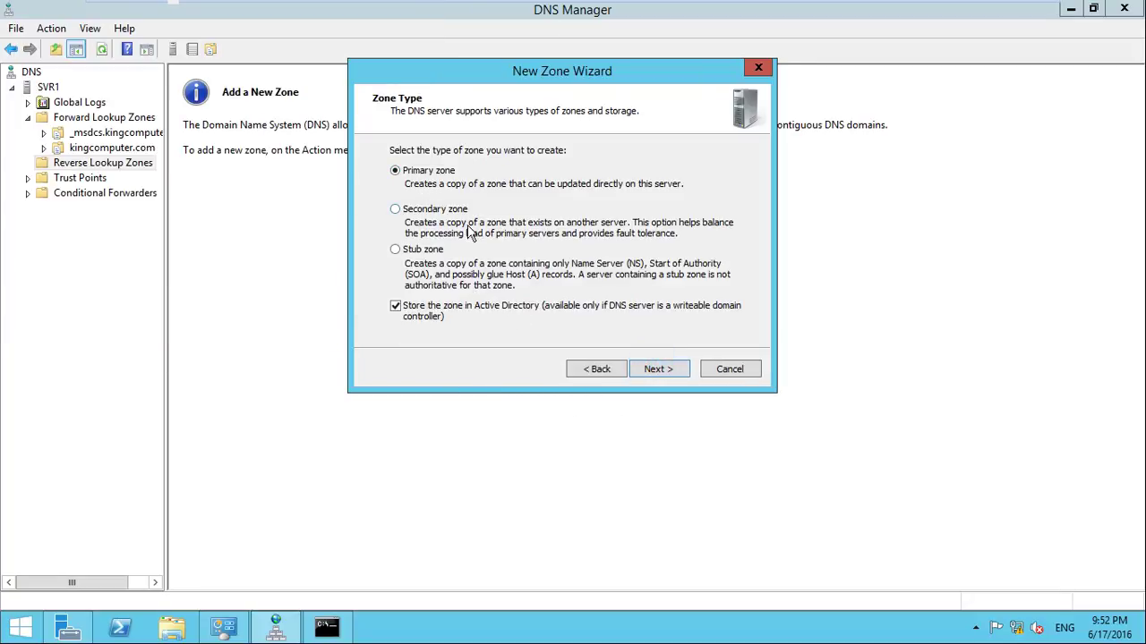
left_click(666, 375)
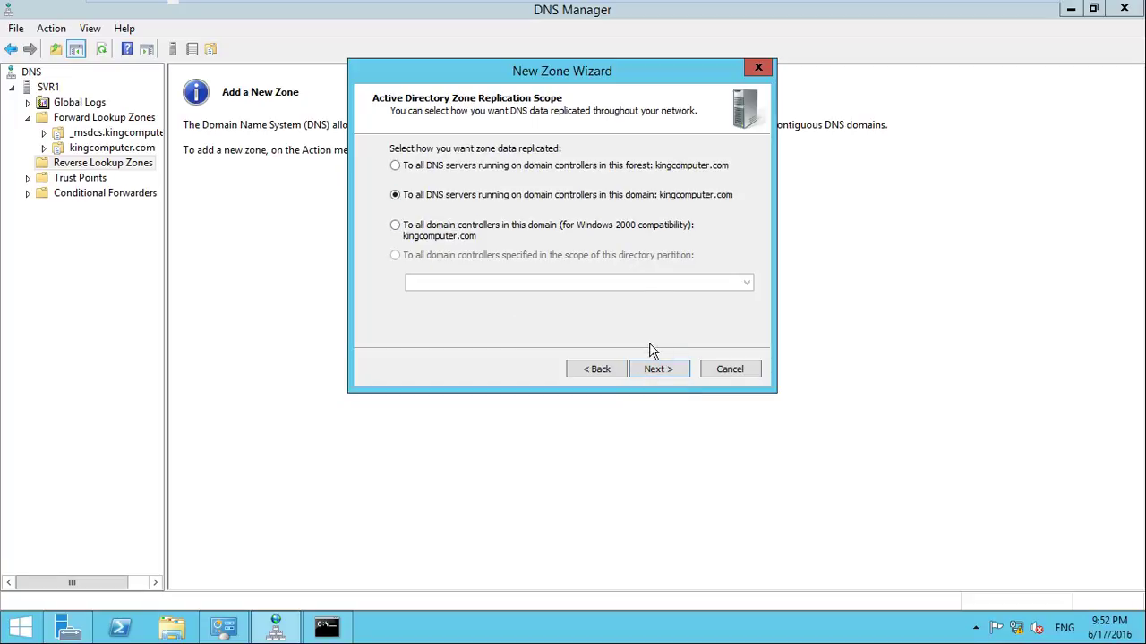
left_click(661, 369)
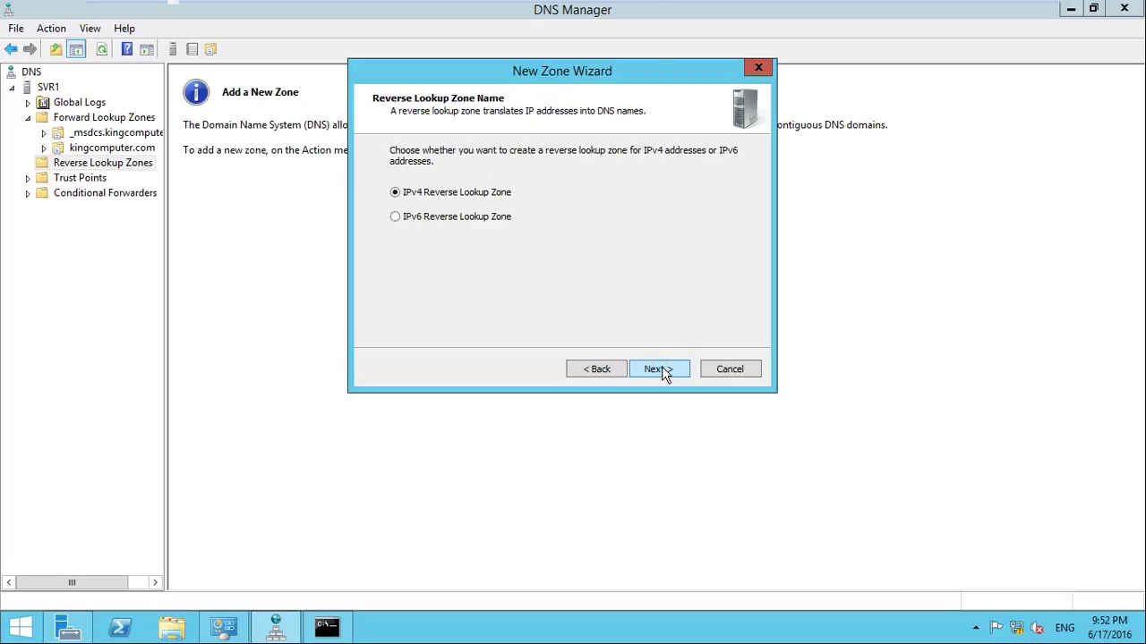
left_click(661, 370)
Enter network ID 12.168.192 for zone 192.168.12.in-addr.arpa, keeping secure-only dynamic updates
left_click(416, 182)
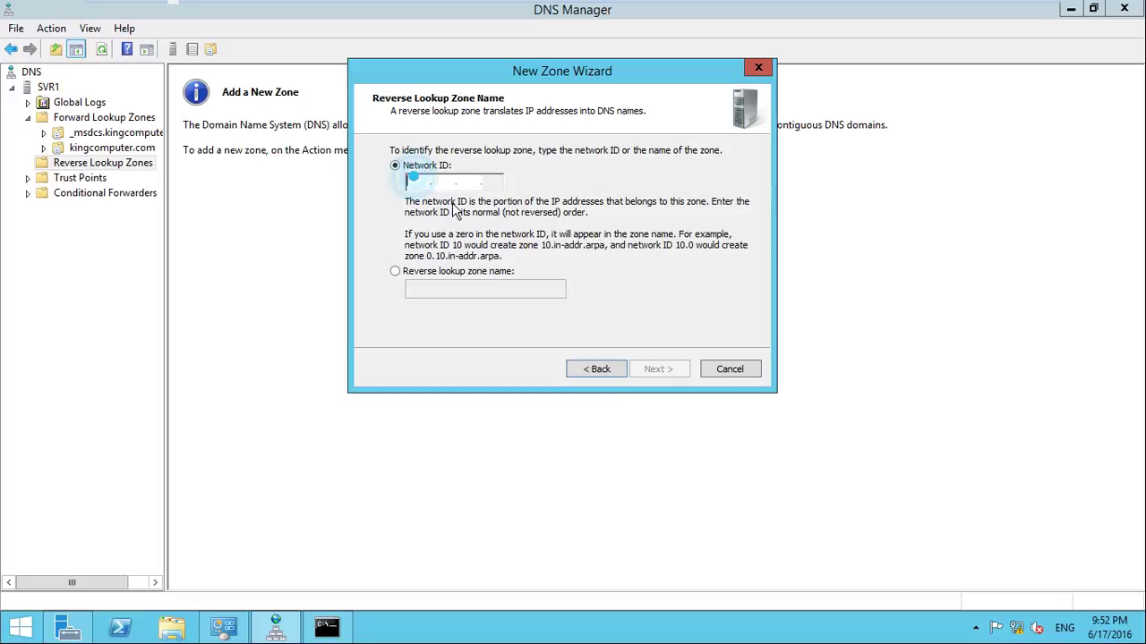
type("12.")
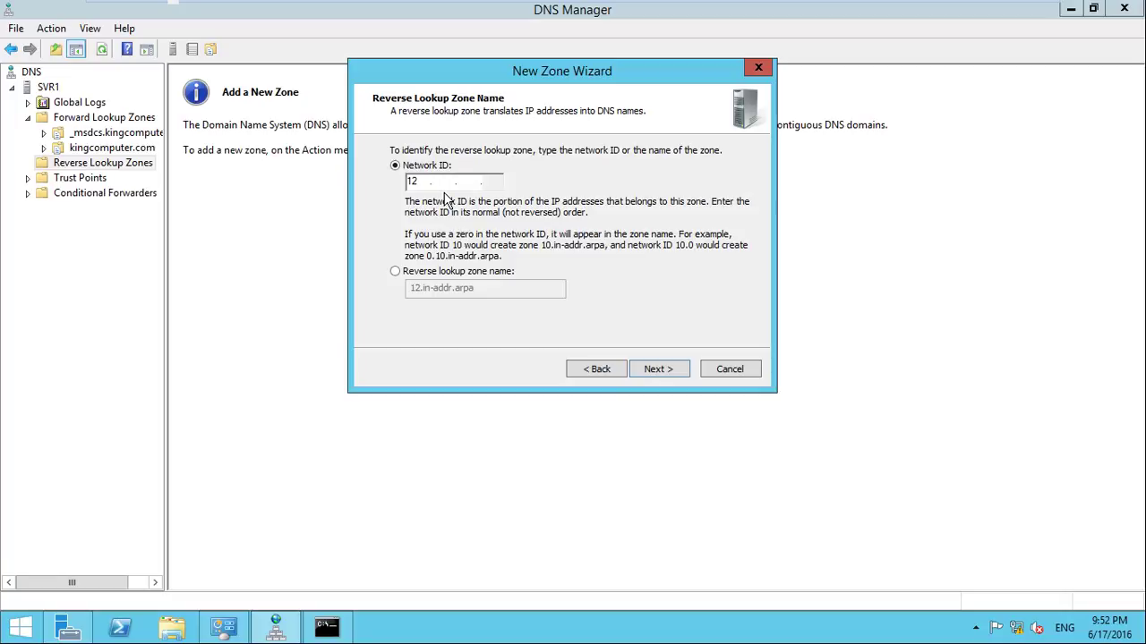
type("168.")
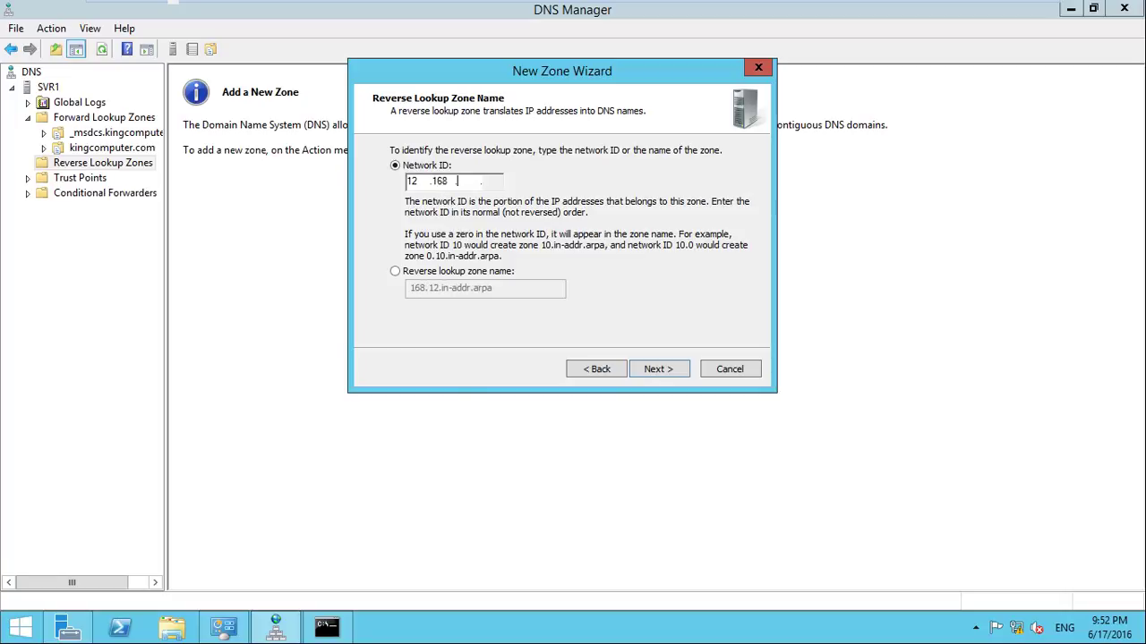
type("192")
left_click(658, 371)
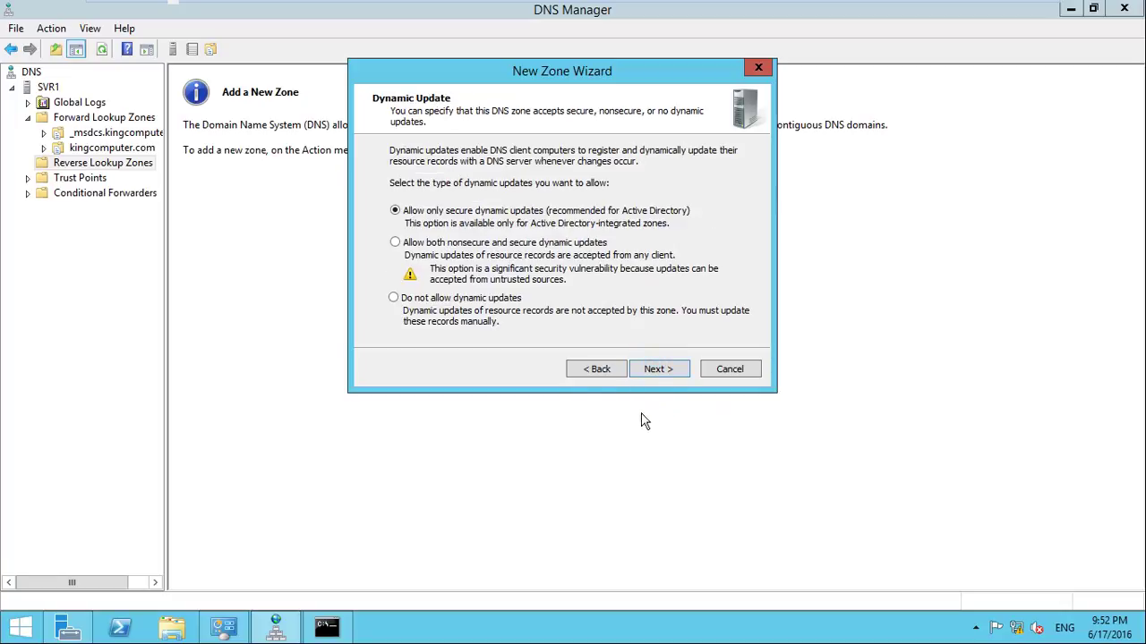
left_click(658, 370)
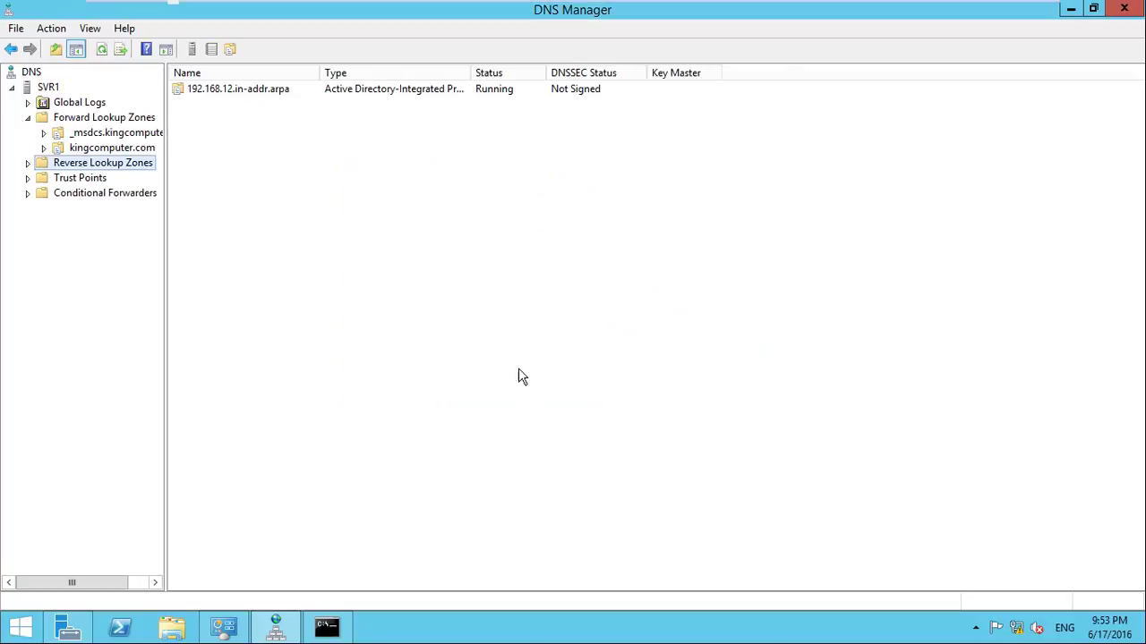
Finish the reverse zone wizard and inspect the new zone's SOA and NS records
left_click(347, 90)
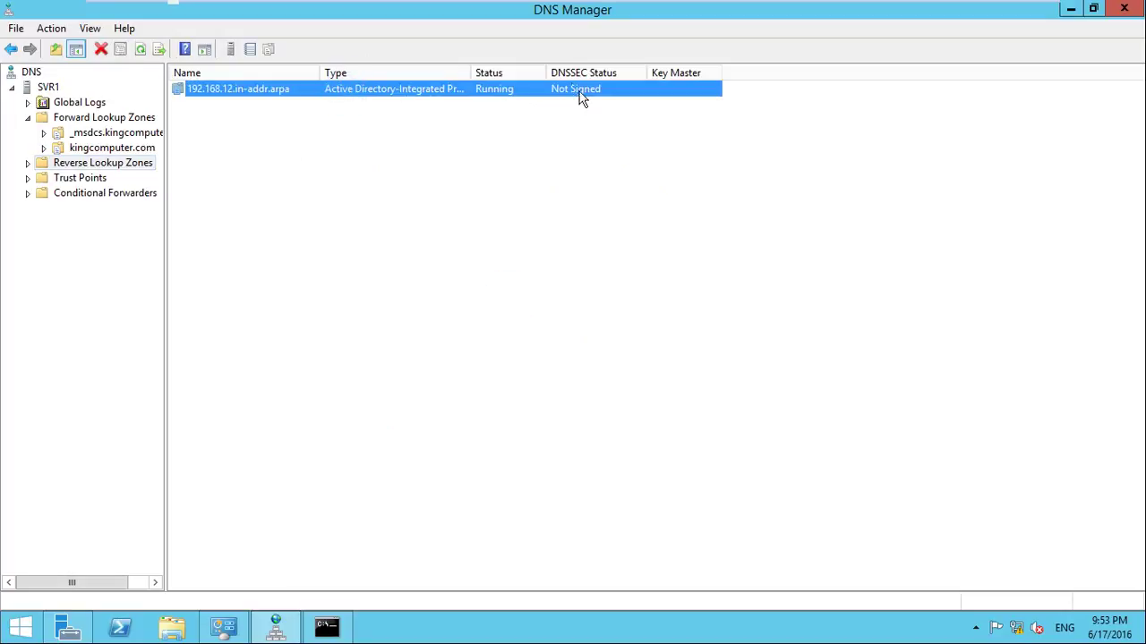
double_click(518, 90)
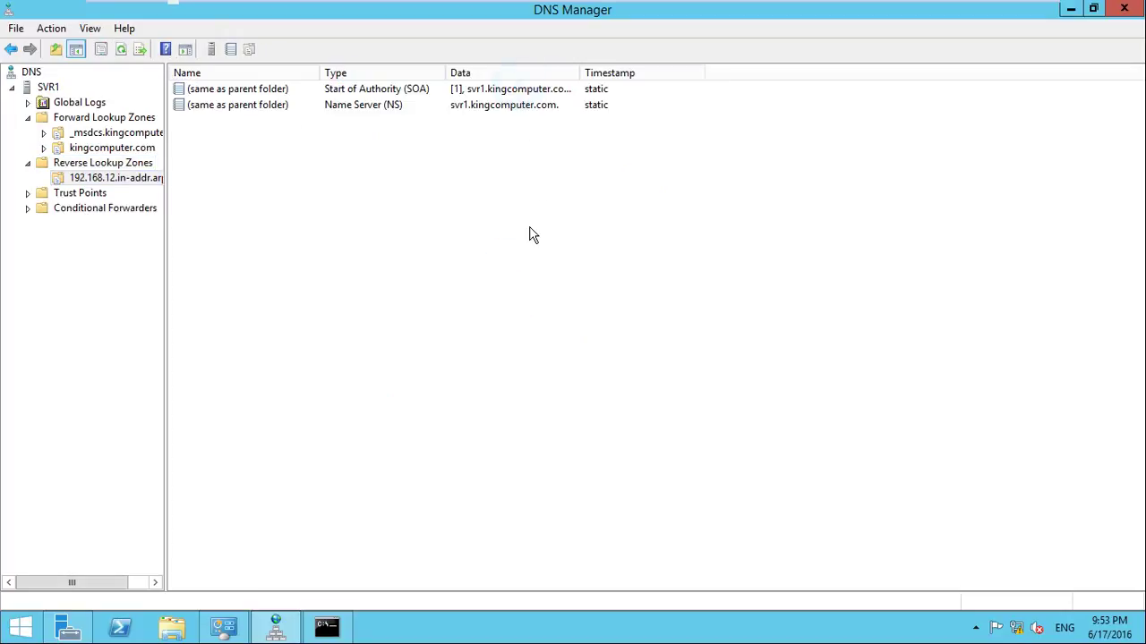
double_click(386, 89)
left_click(392, 105)
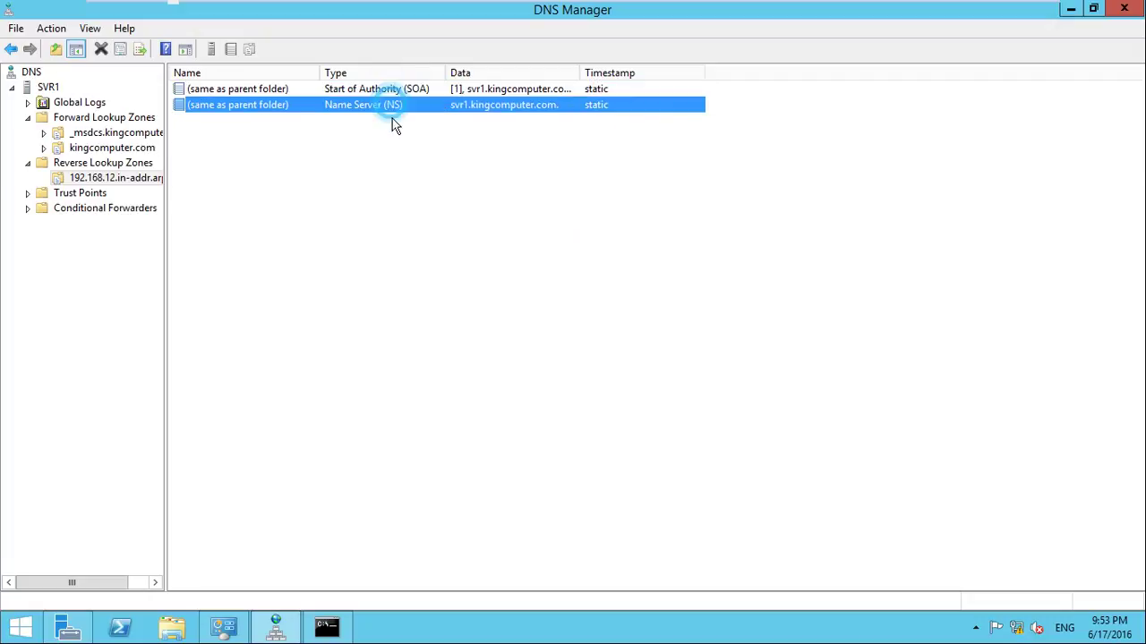
left_click(392, 179)
left_click(331, 149)
left_click(358, 105)
left_click(363, 90)
left_click(390, 154)
Open and cancel a new Pointer (PTR) record, then start a new Alias (CNAME) record
right_click(315, 134)
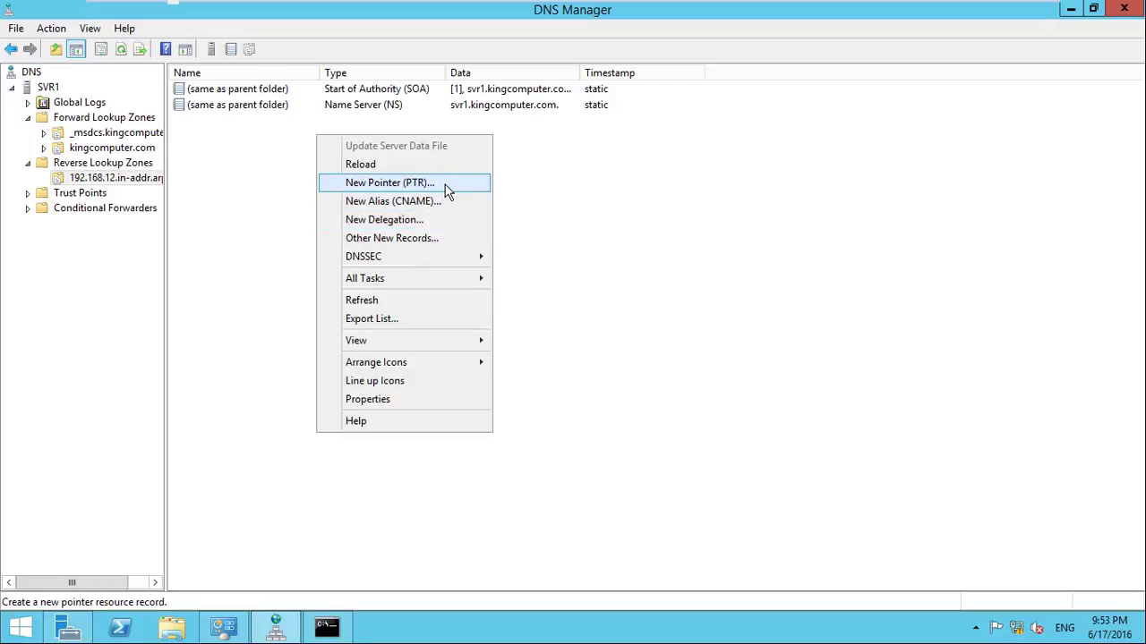
left_click(444, 185)
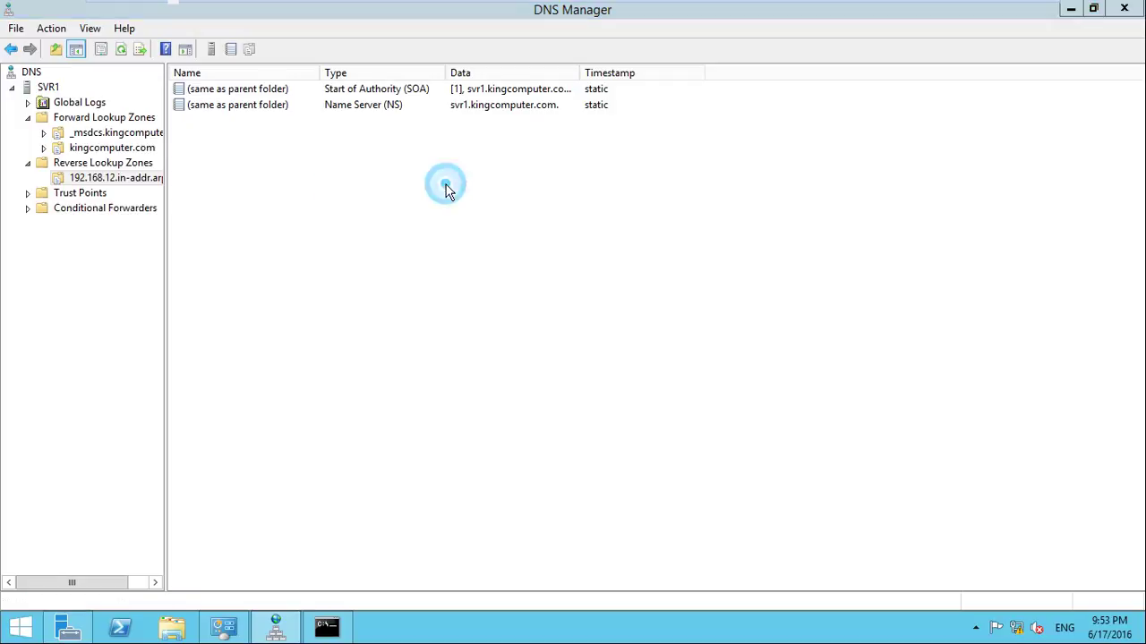
left_click(740, 123)
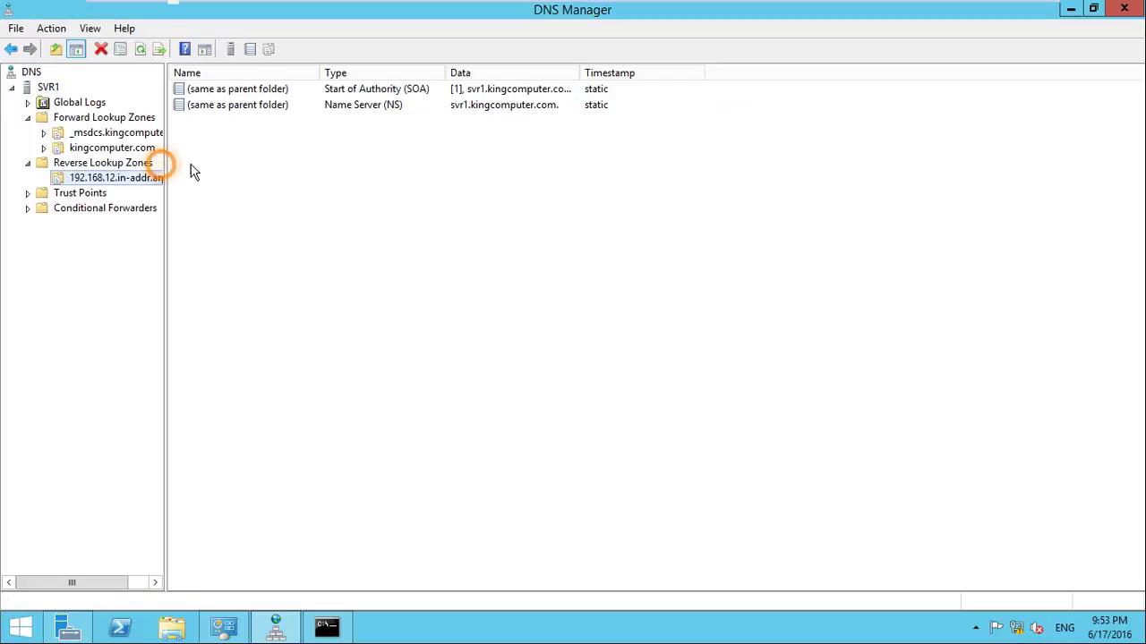
right_click(261, 174)
left_click(324, 243)
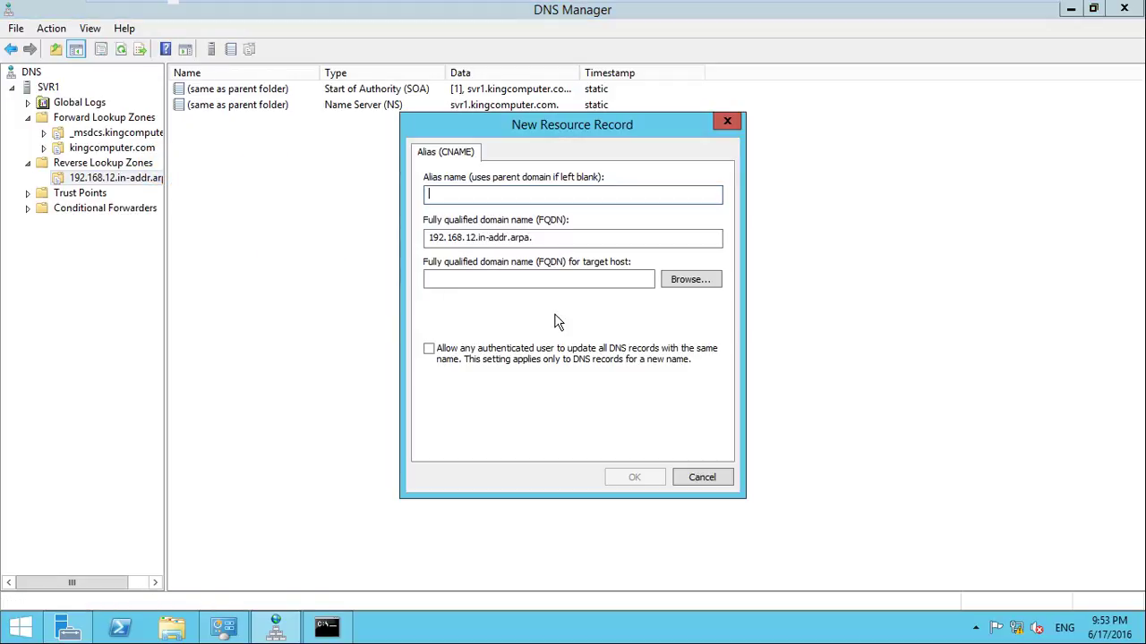
Cancel the new alias record and browse the forward lookup zones into kingcomputer.com's records
left_click(728, 122)
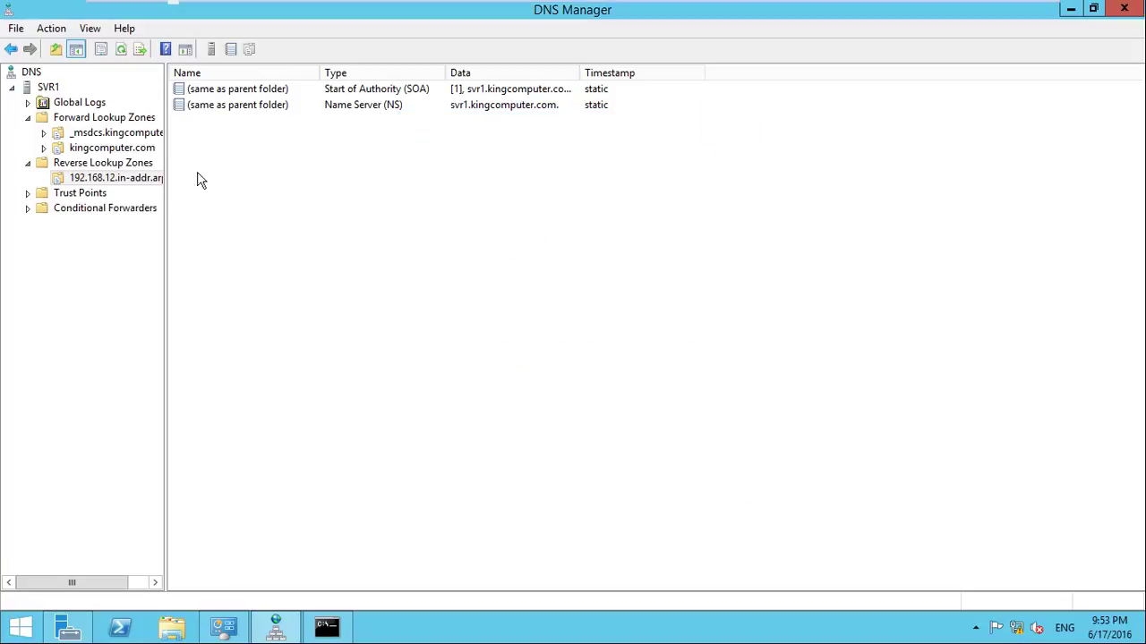
left_click(121, 165)
left_click(117, 133)
left_click(125, 117)
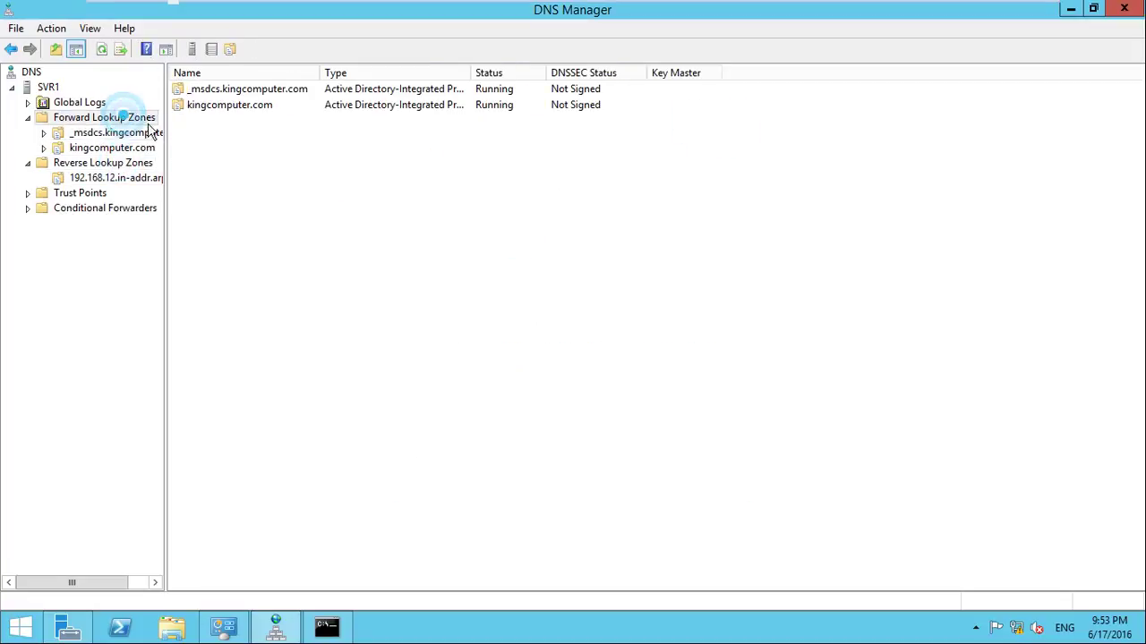
left_click(217, 139)
right_click(236, 137)
double_click(243, 105)
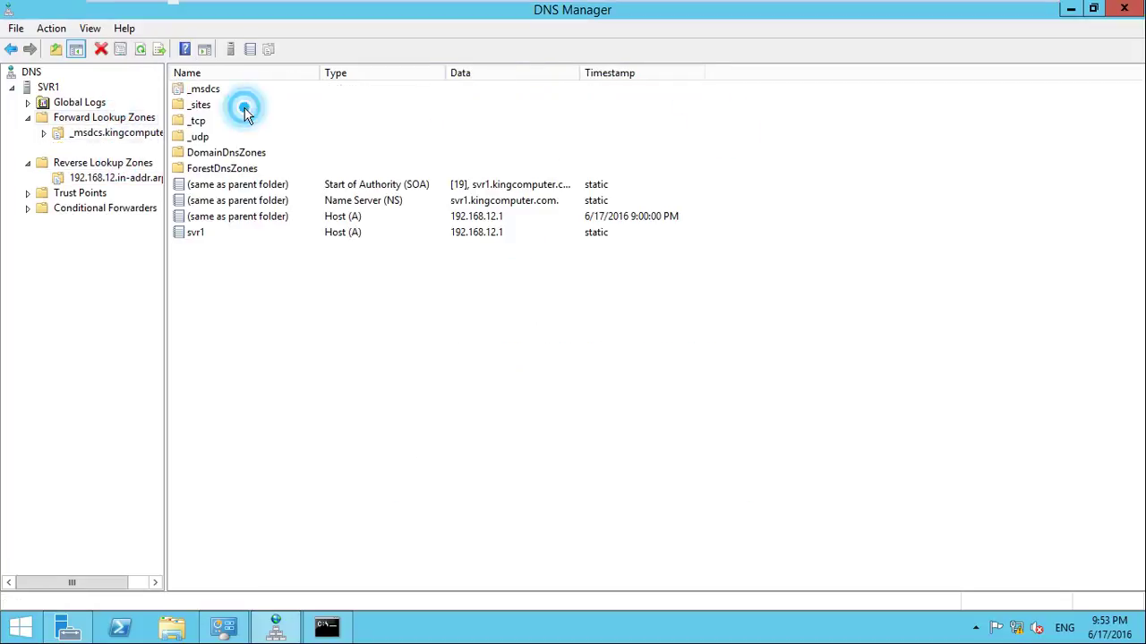
right_click(300, 281)
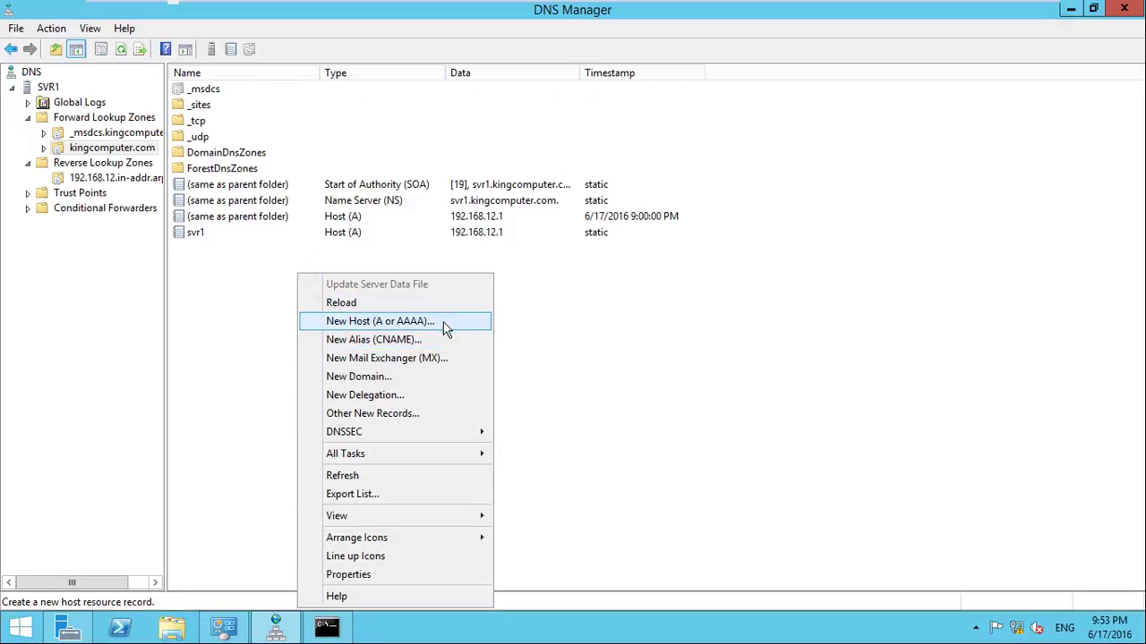
left_click(611, 347)
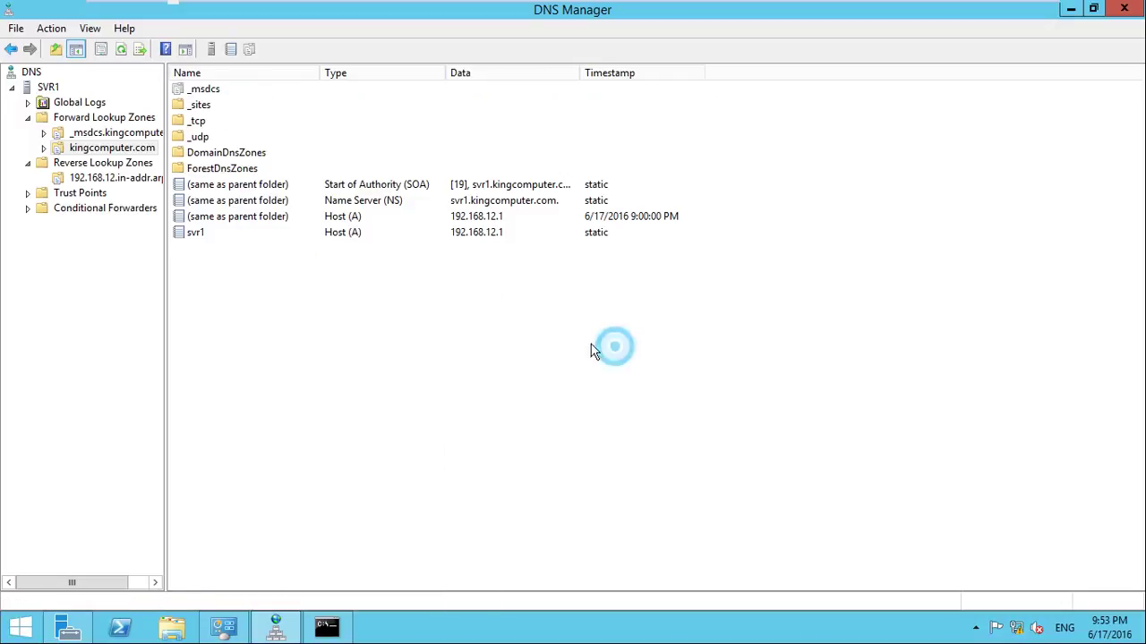
Review the 192.168.12.in-addr.arpa zone's NS and SOA records, return to kingcomputer.com, and close DNS Manager
left_click(102, 182)
left_click(321, 105)
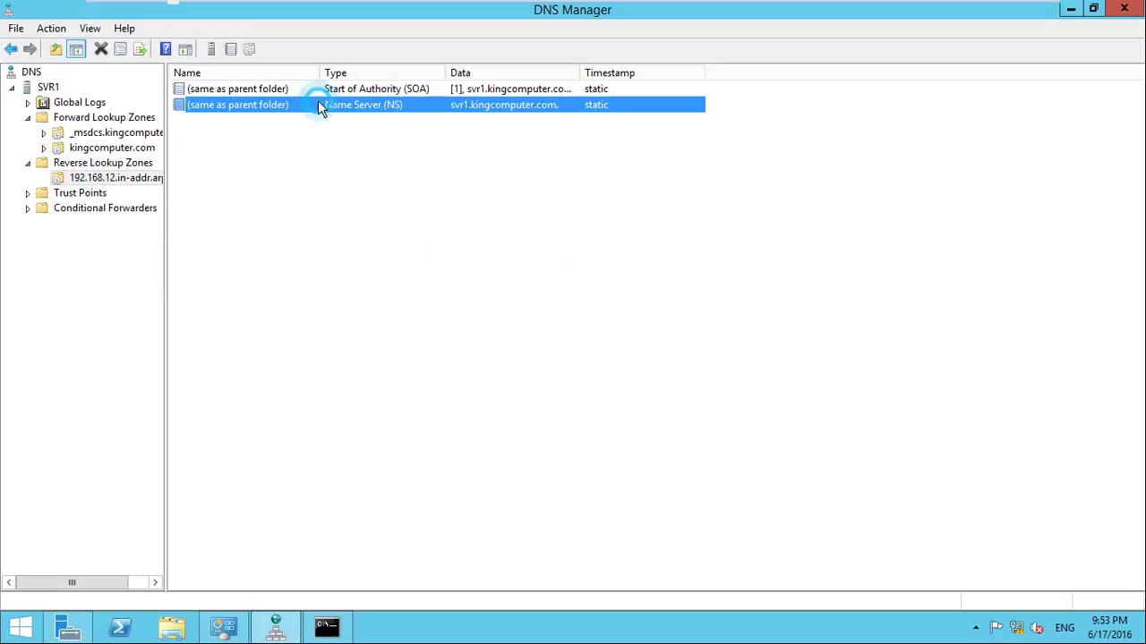
left_click(386, 92)
left_click(376, 144)
left_click(11, 49)
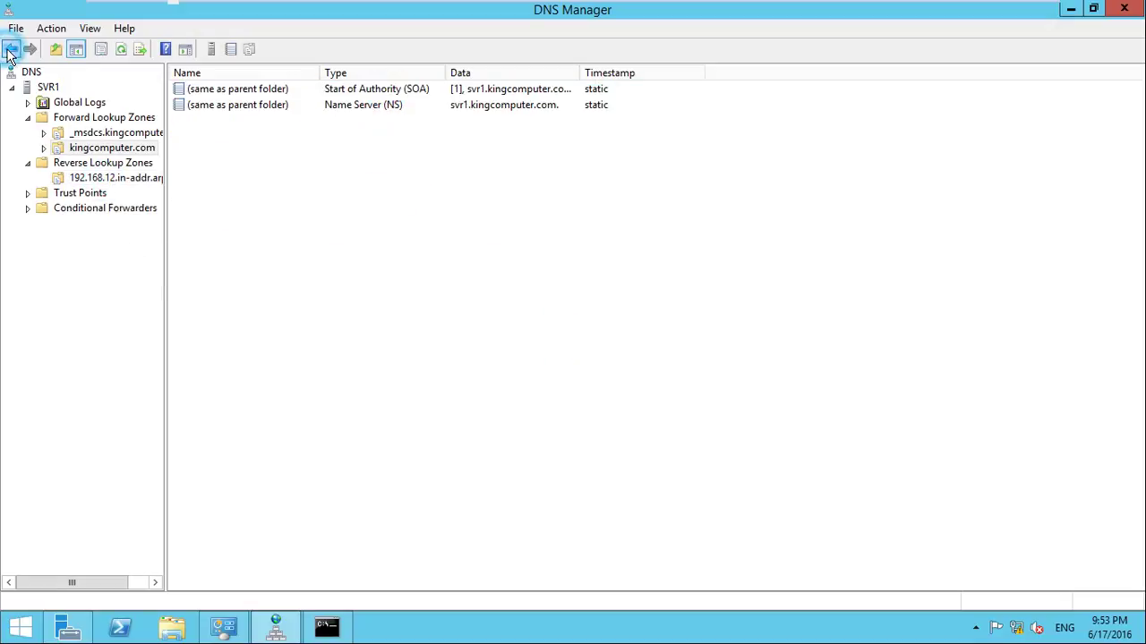
left_click_drag(383, 357, 360, 346)
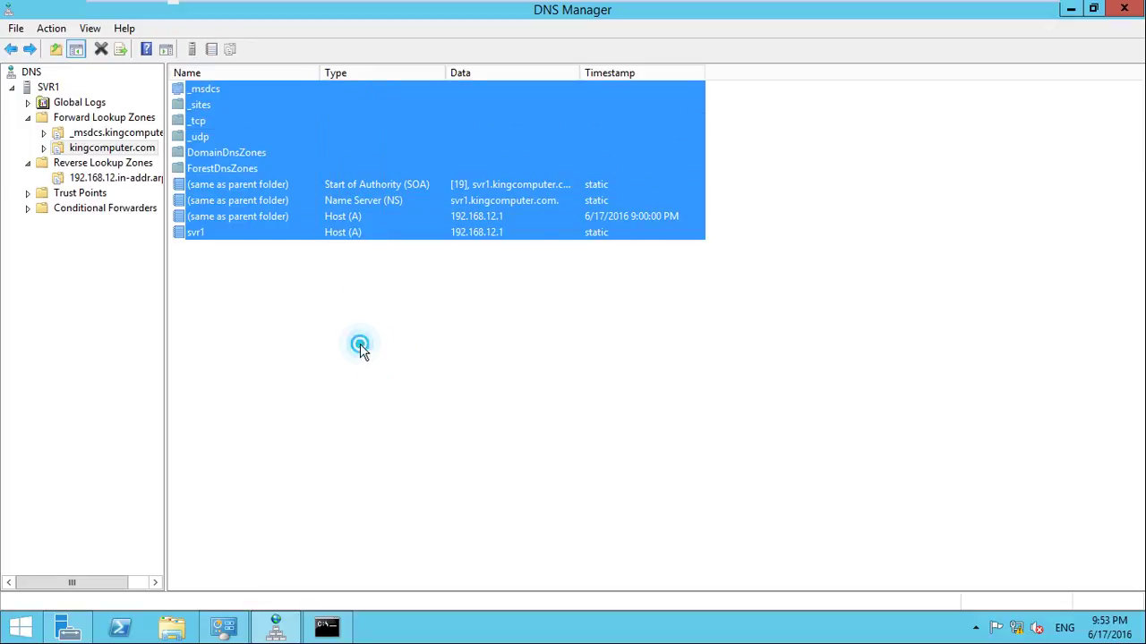
left_click(1126, 13)
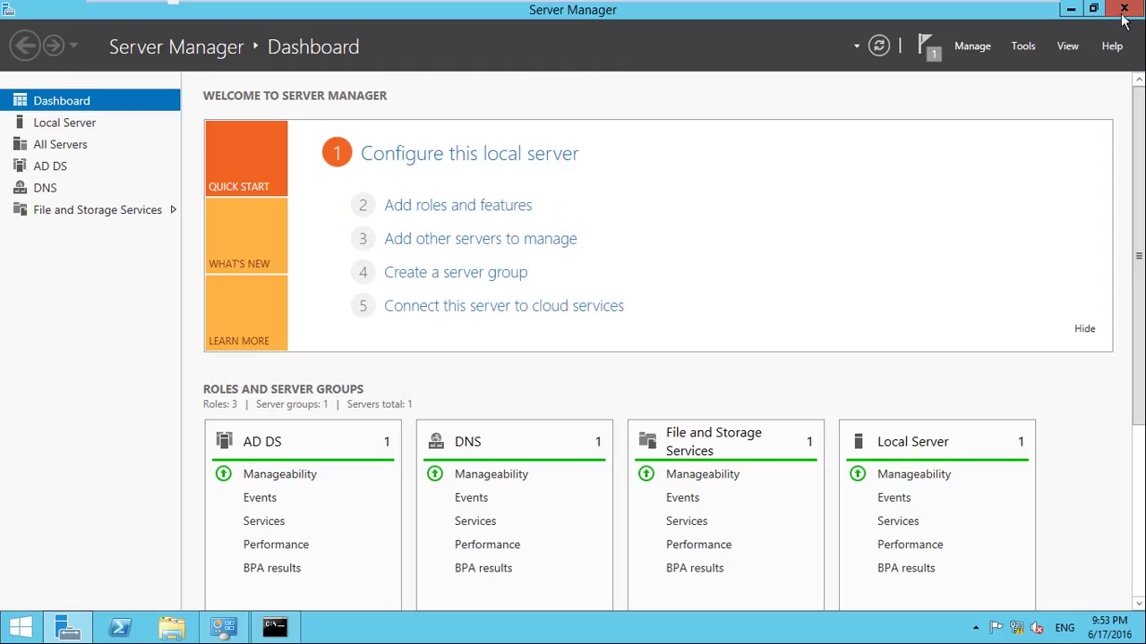
On the Windows XP VM, ping kingcomputer.com from a command prompt, which fails to find the host
mouse_move(1004, 9)
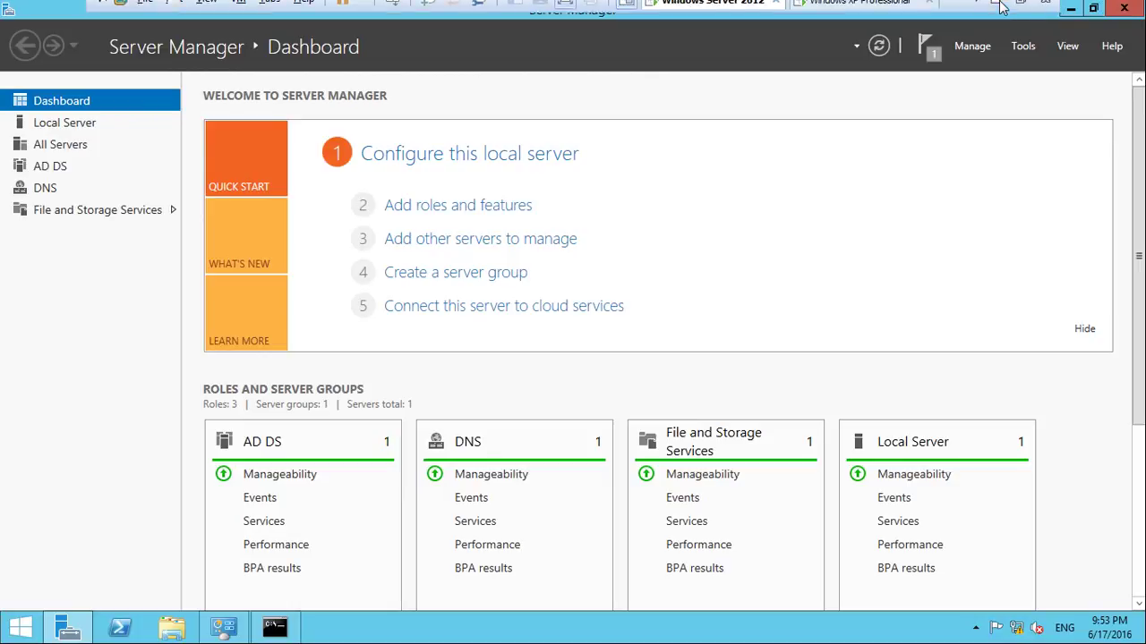
left_click(858, 13)
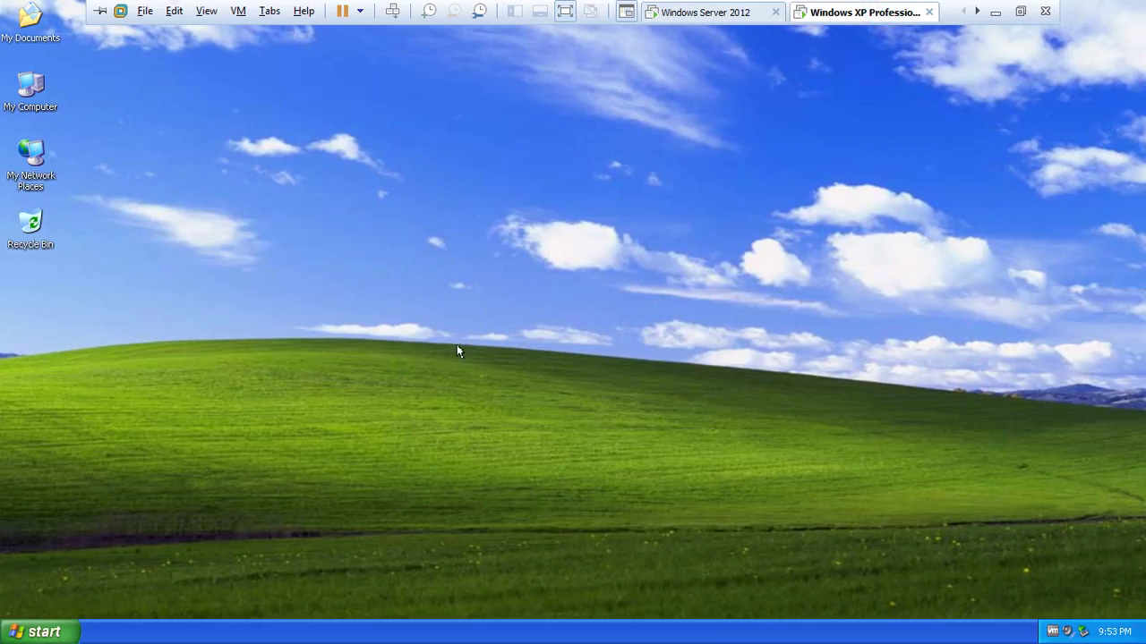
left_click(313, 481)
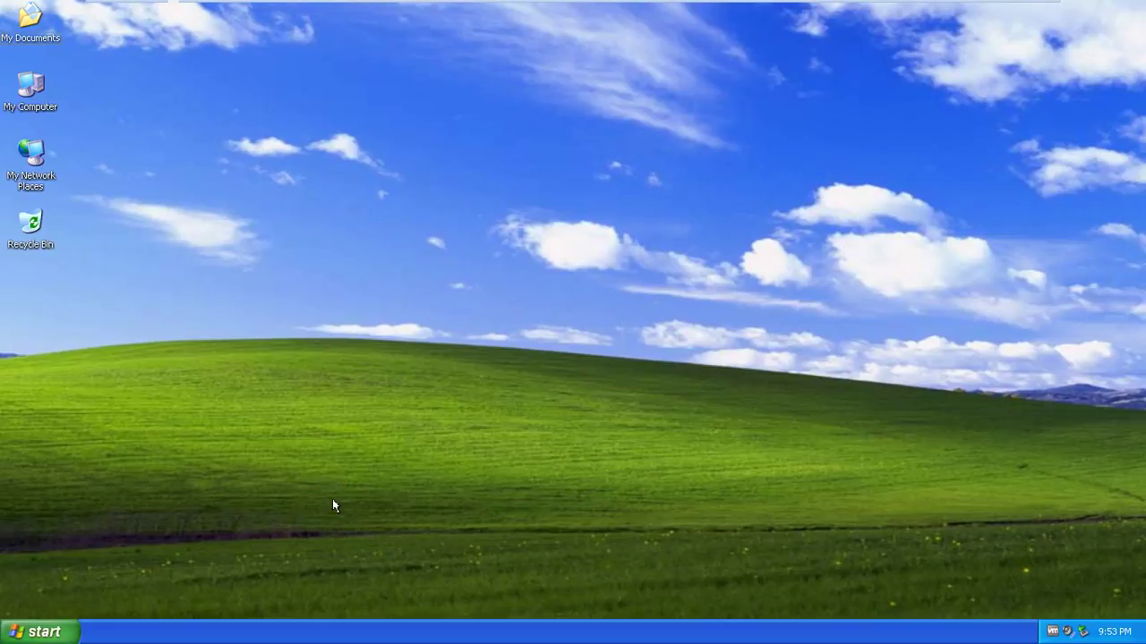
key("super+r")
key("Return")
type("ping kingcomputer.com")
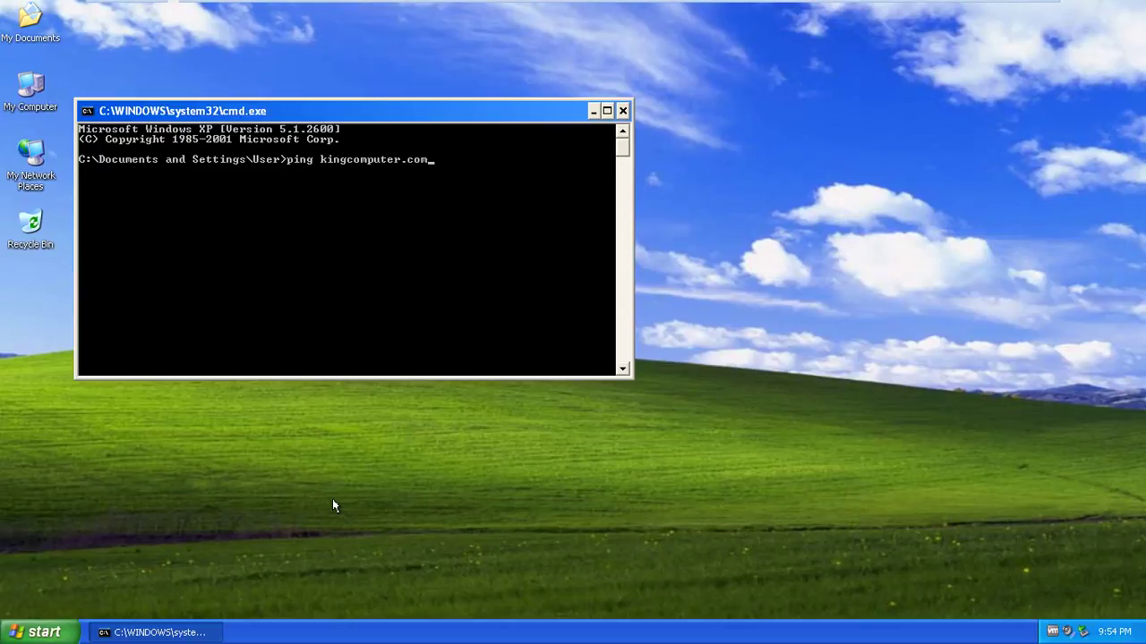
key("Return")
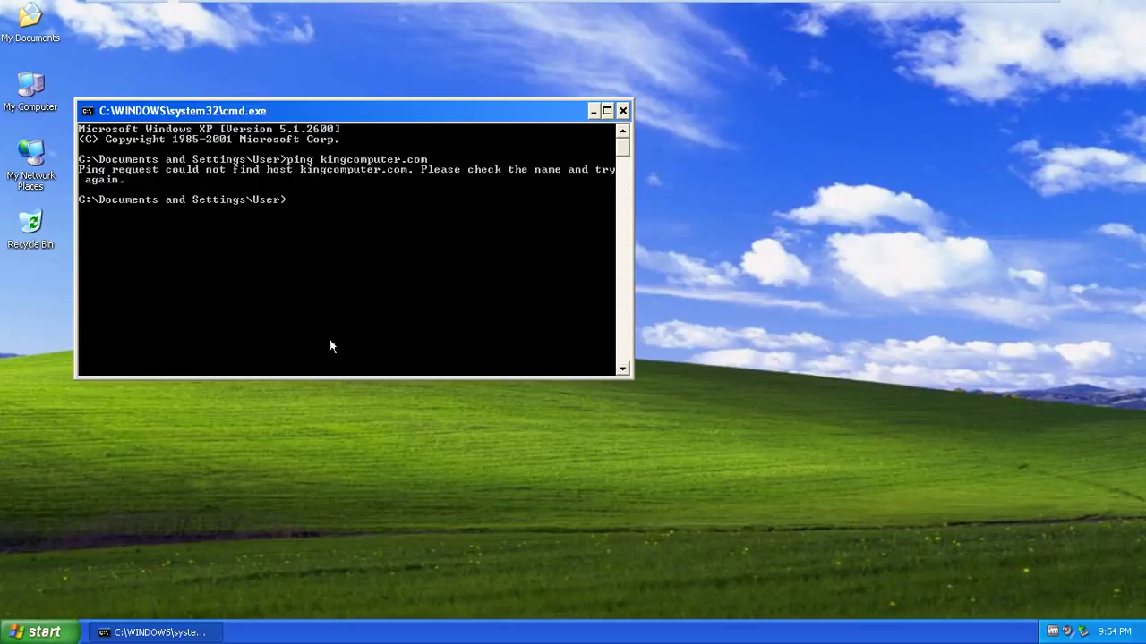
Close the command console and refresh the Windows XP desktop several times
left_click(368, 262)
left_click(623, 111)
right_click(621, 111)
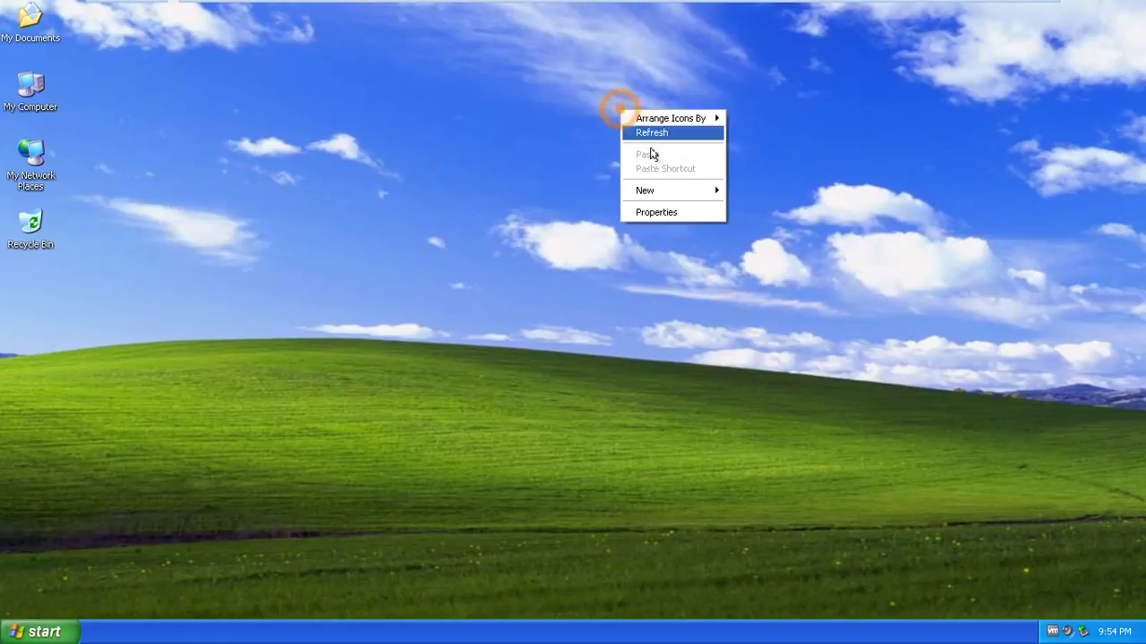
left_click(646, 136)
right_click(508, 211)
left_click(529, 234)
right_click(529, 235)
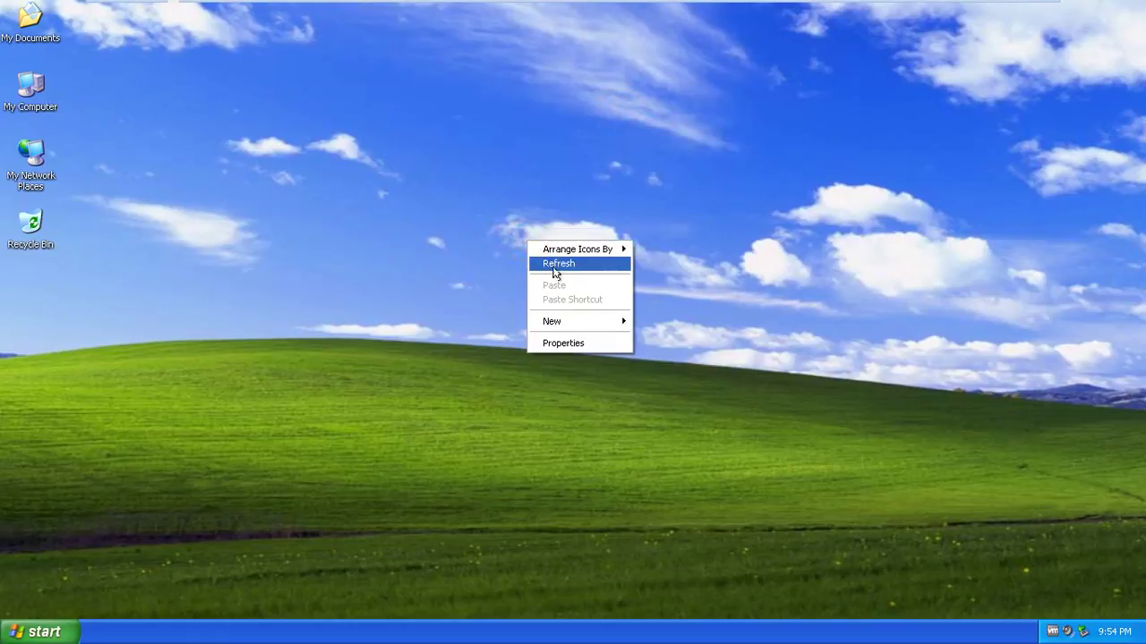
left_click(555, 262)
right_click(556, 269)
left_click(570, 293)
right_click(579, 298)
left_click(601, 320)
right_click(602, 322)
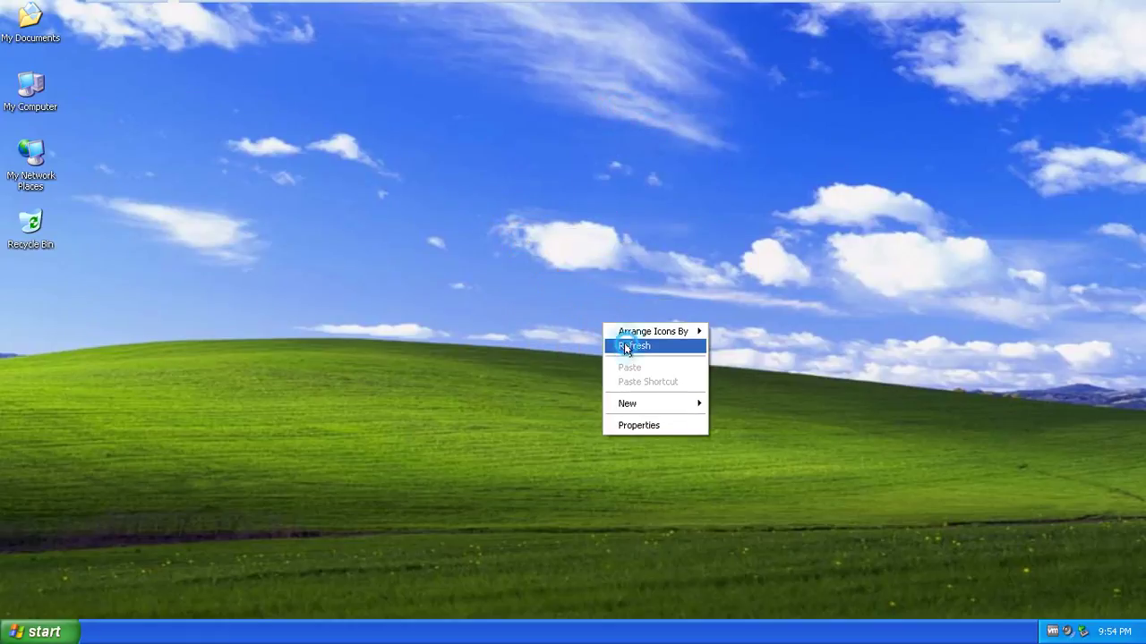
left_click(608, 343)
right_click(158, 175)
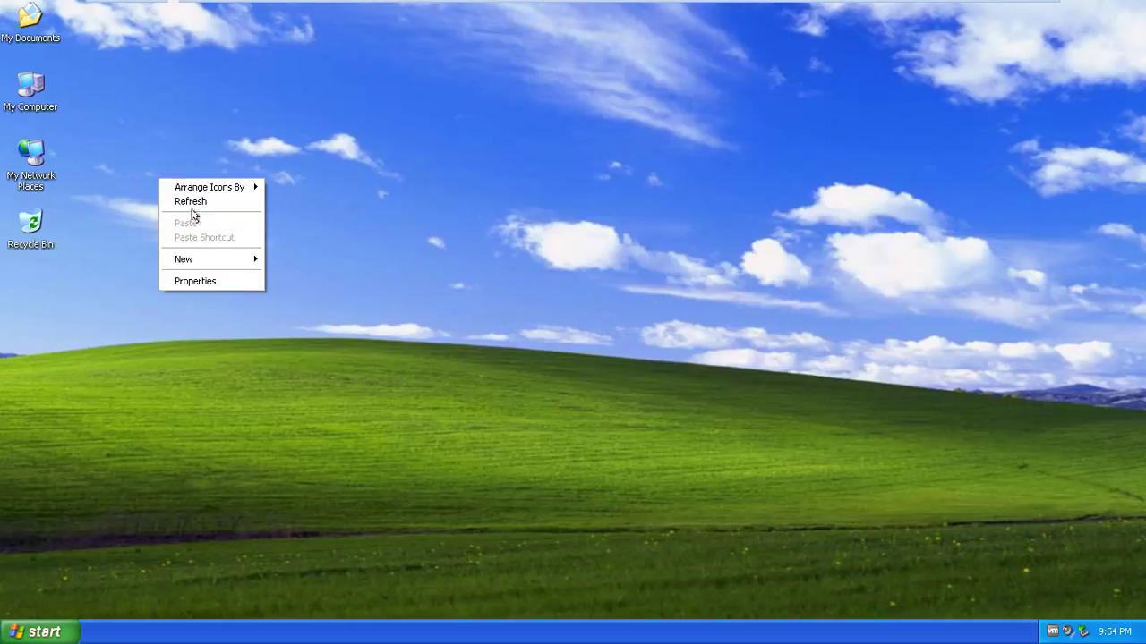
left_click(194, 200)
right_click(195, 205)
left_click(213, 226)
right_click(217, 221)
left_click(225, 241)
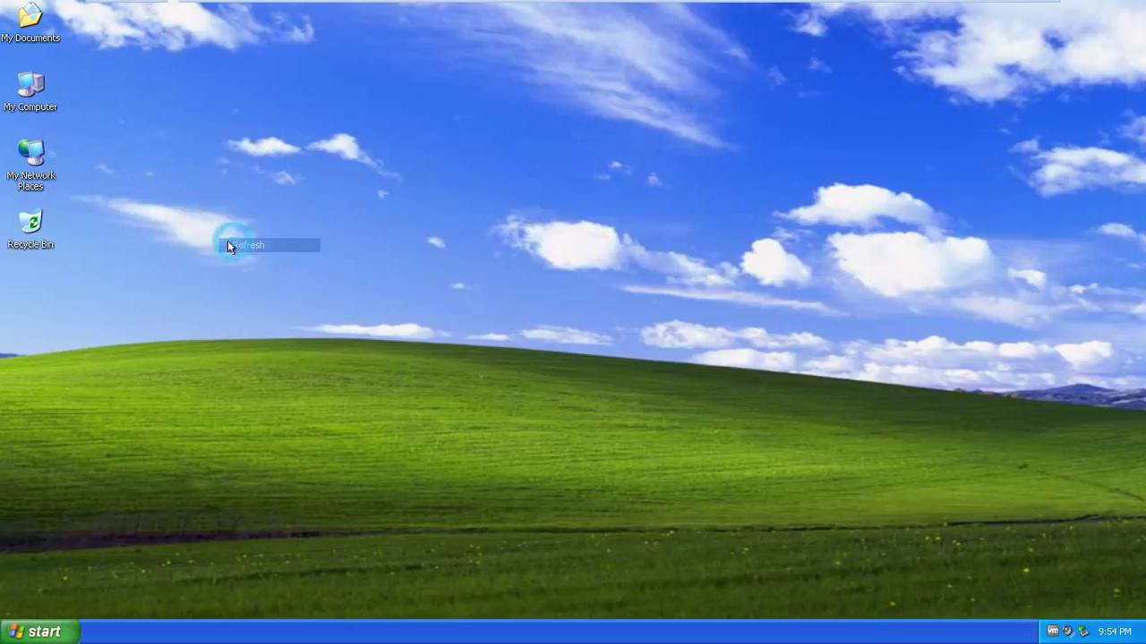
right_click(25, 83)
left_click(291, 94)
On the Windows Server 2012 VM, check and dismiss the feature installation notification
mouse_move(761, 5)
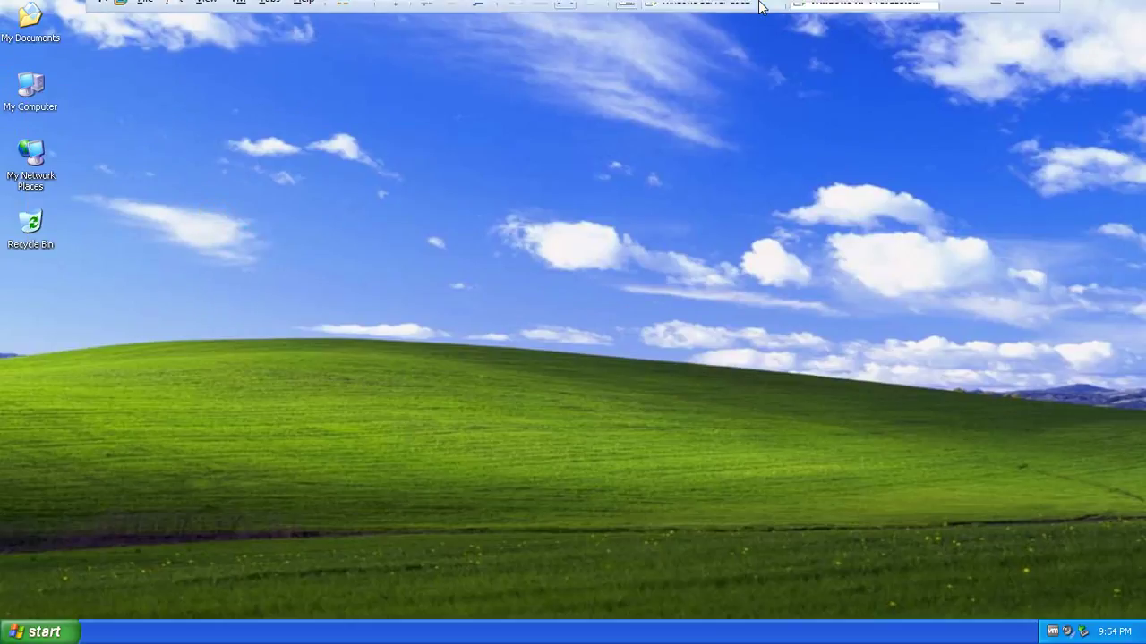
left_click(716, 12)
left_click(828, 12)
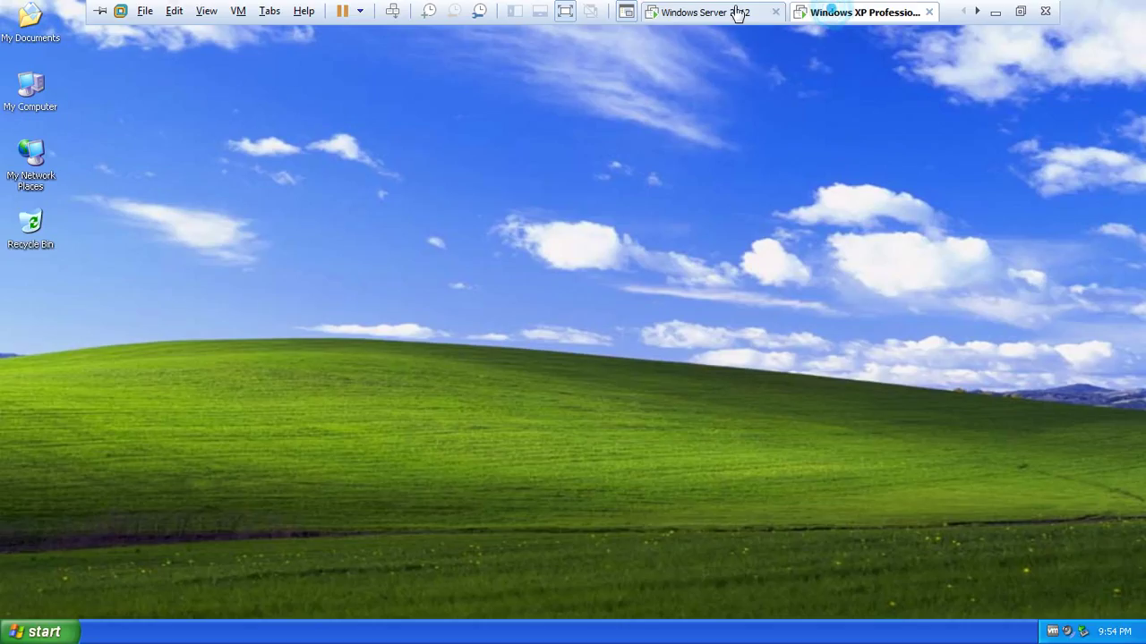
left_click(730, 13)
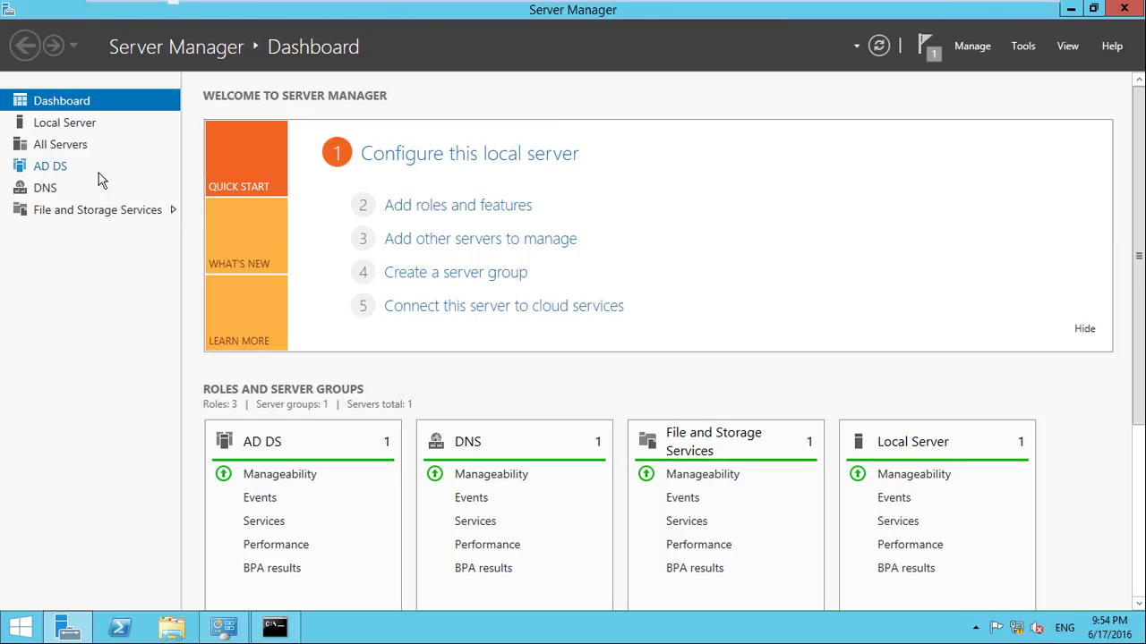
left_click(928, 54)
left_click(1002, 93)
left_click(928, 50)
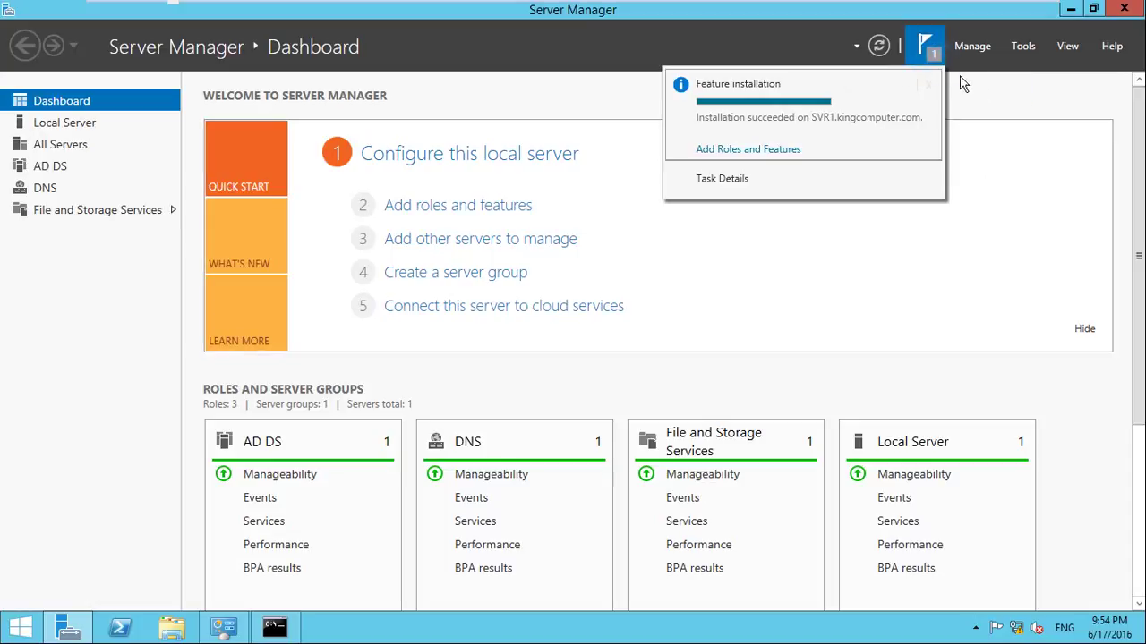
left_click(991, 89)
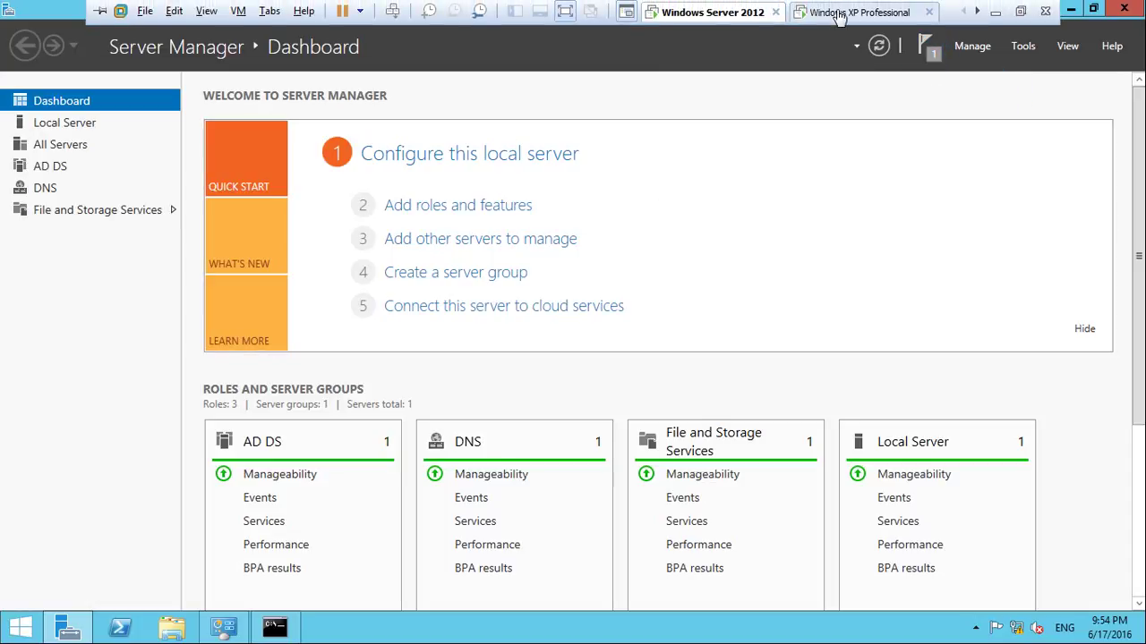
Return to the Windows XP VM and refresh its empty desktop a few more times
left_click(837, 11)
right_click(723, 111)
right_click(742, 135)
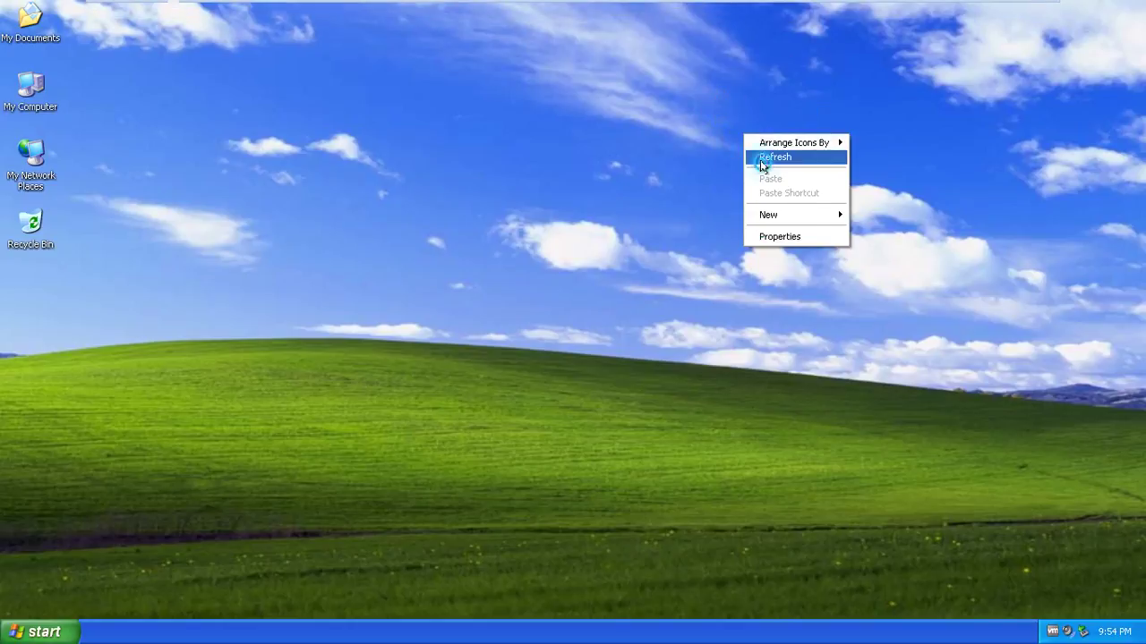
left_click(760, 157)
right_click(444, 92)
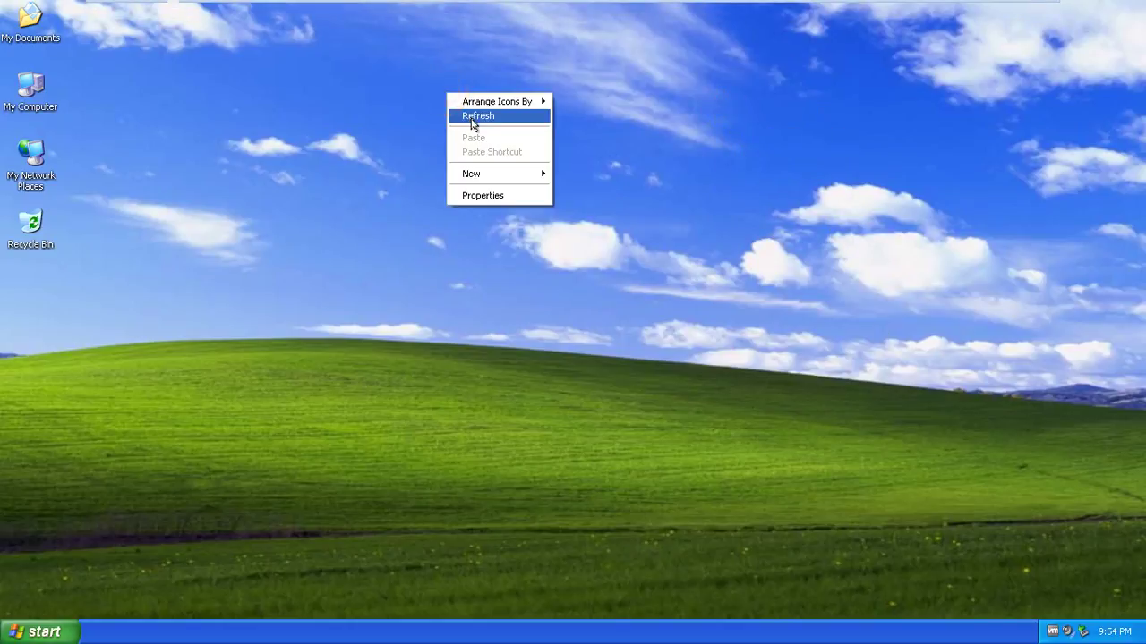
left_click(461, 116)
right_click(472, 118)
left_click(486, 141)
right_click(493, 139)
left_click(505, 164)
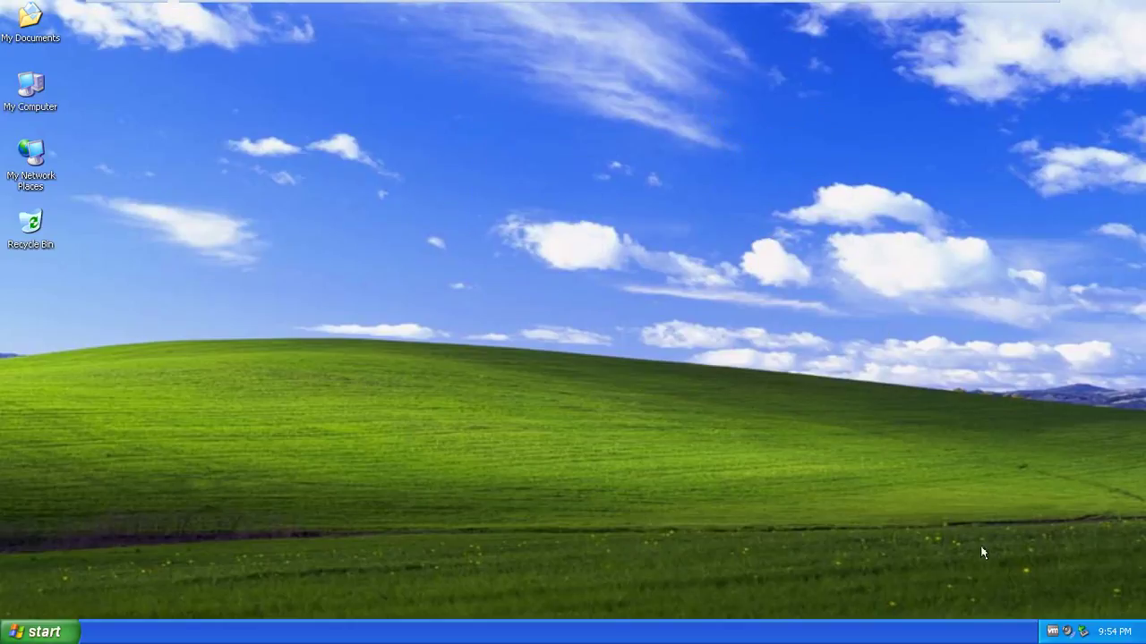
Open the Local Area Connection's Internet Protocol (TCP/IP) properties via My Network Places
right_click(38, 90)
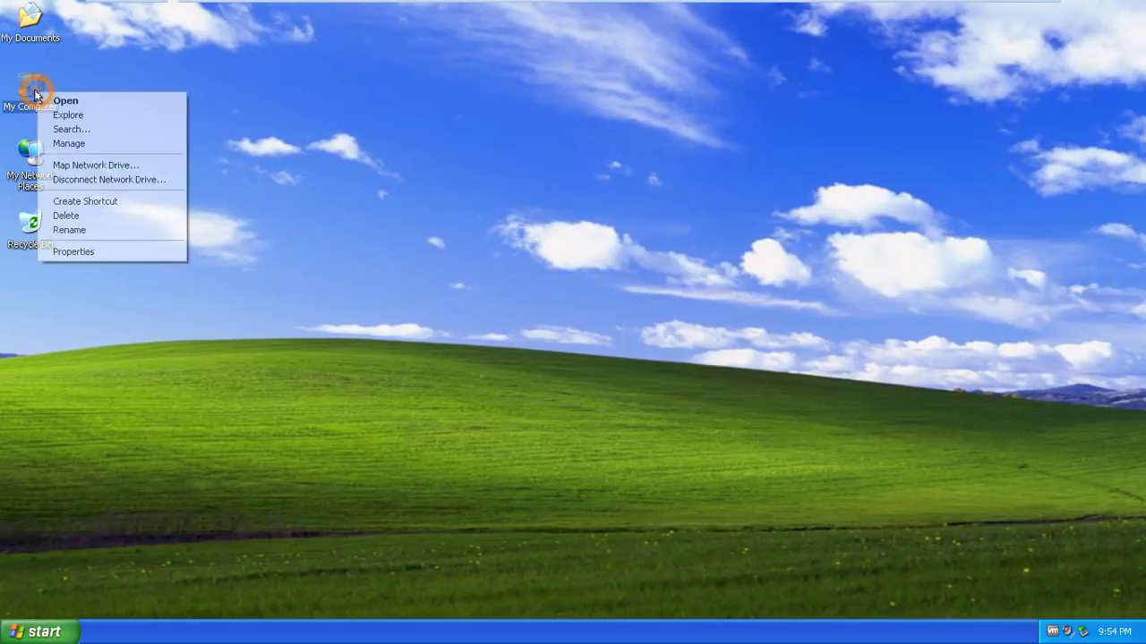
left_click(93, 253)
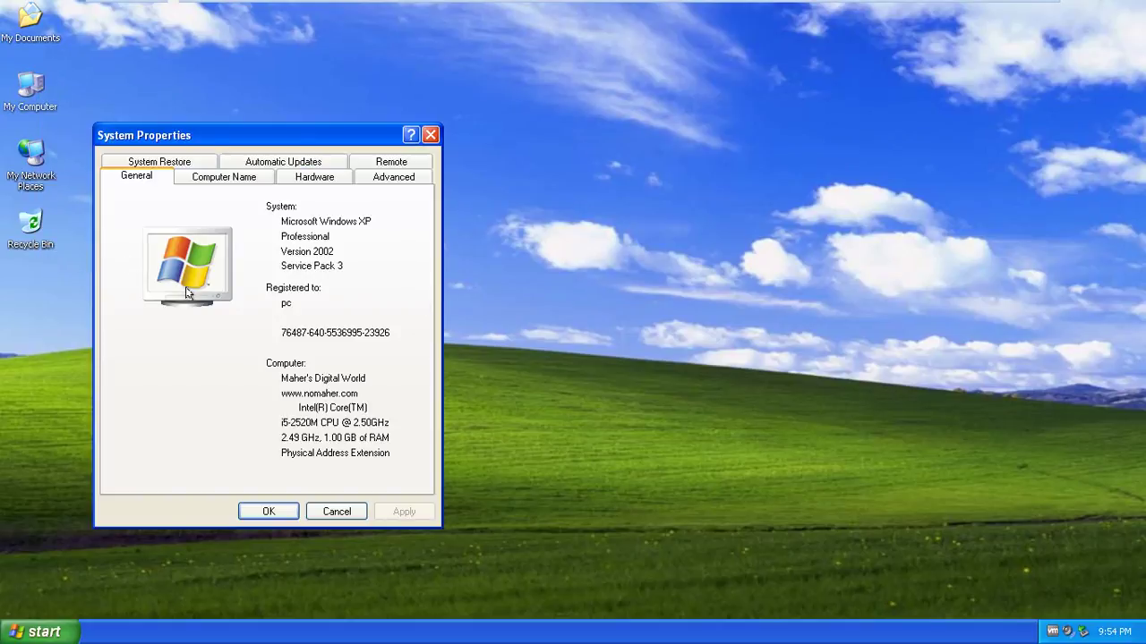
left_click(28, 154)
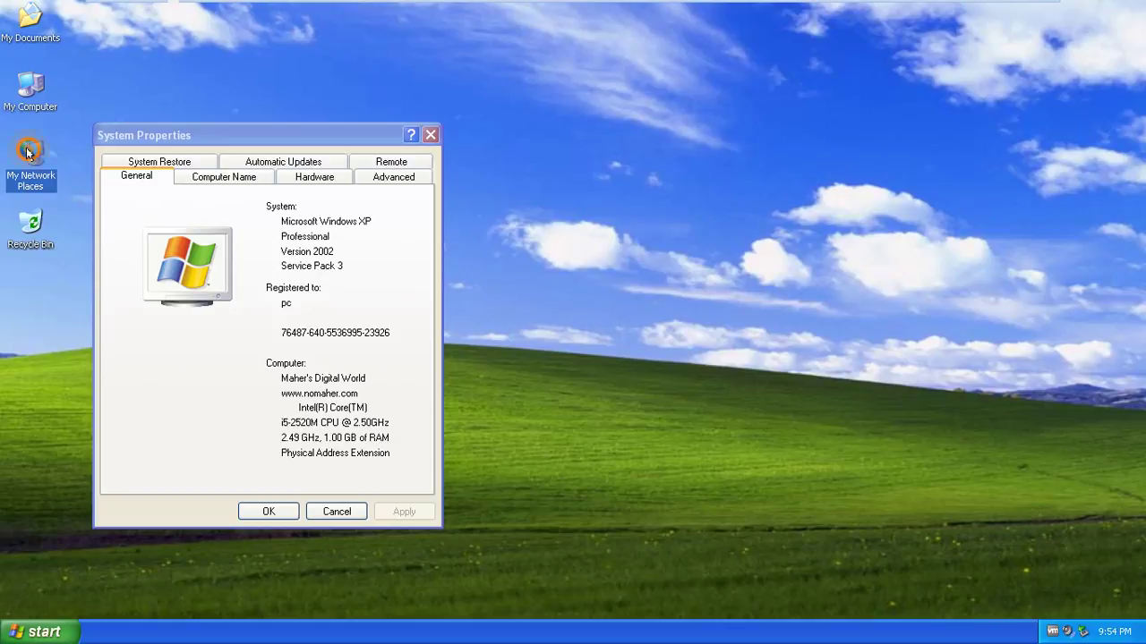
right_click(28, 154)
left_click(68, 295)
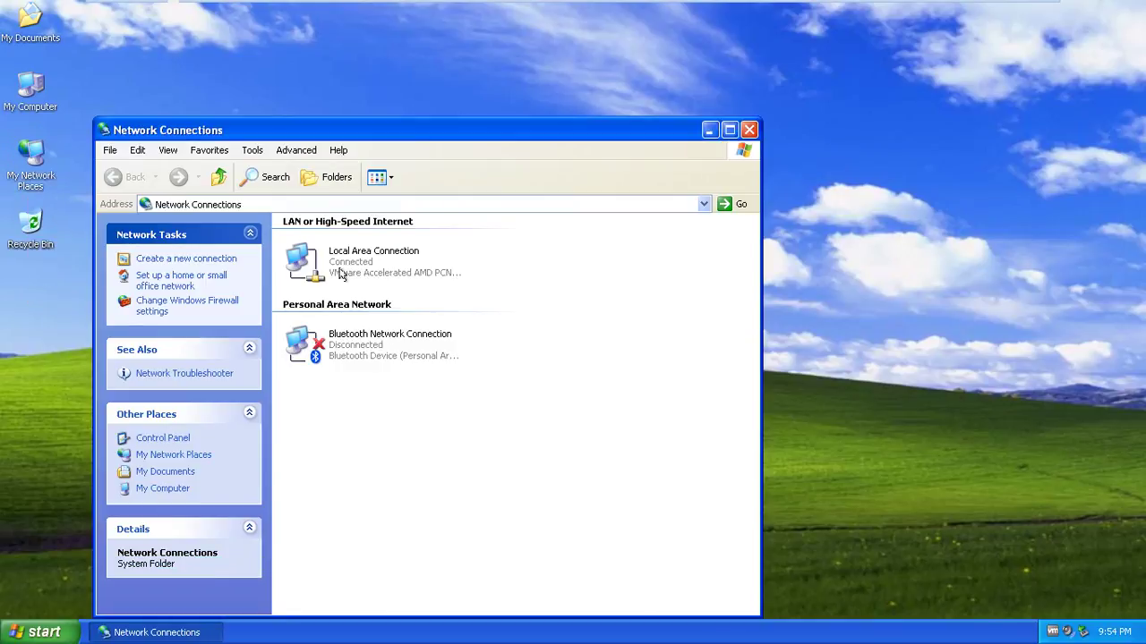
left_click(340, 269)
right_click(361, 252)
left_click(394, 391)
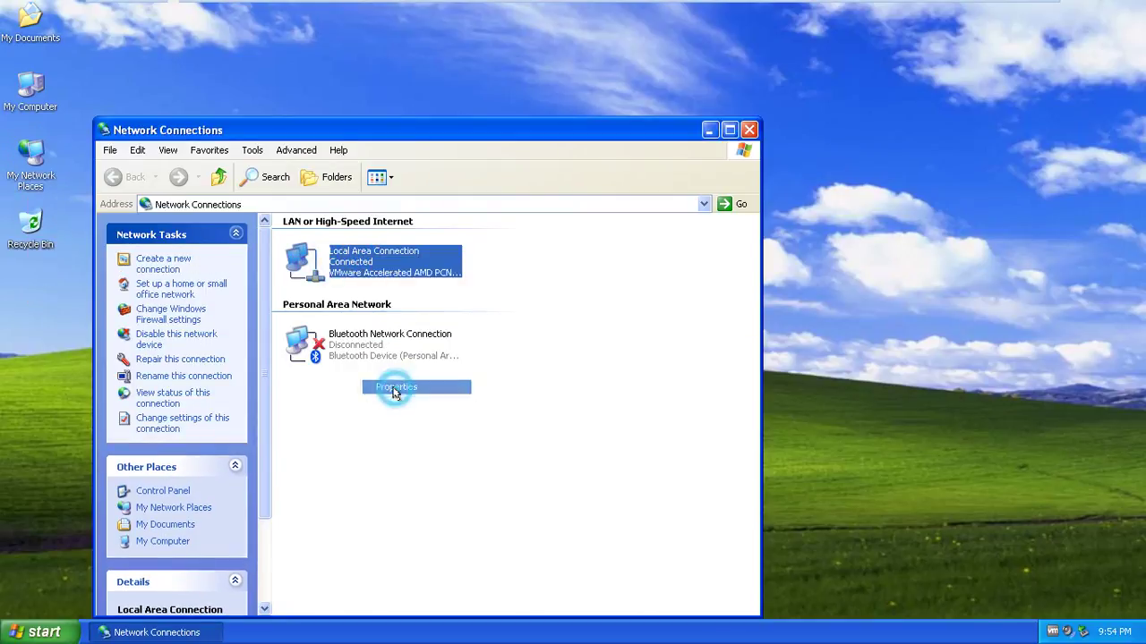
scroll(219, 243, "down", 1)
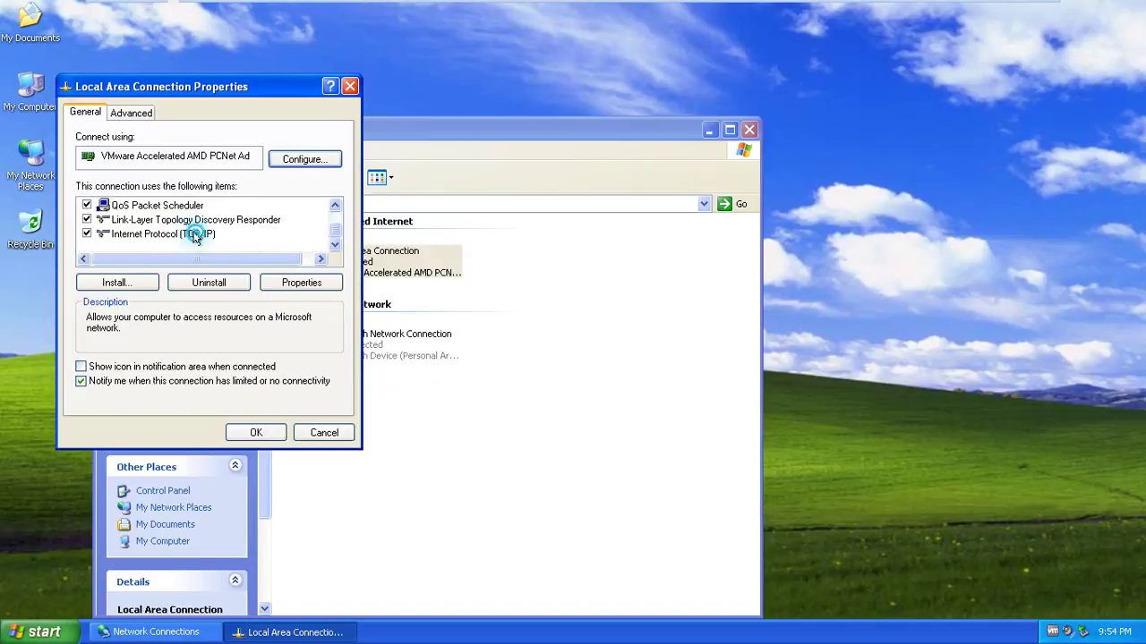
double_click(195, 234)
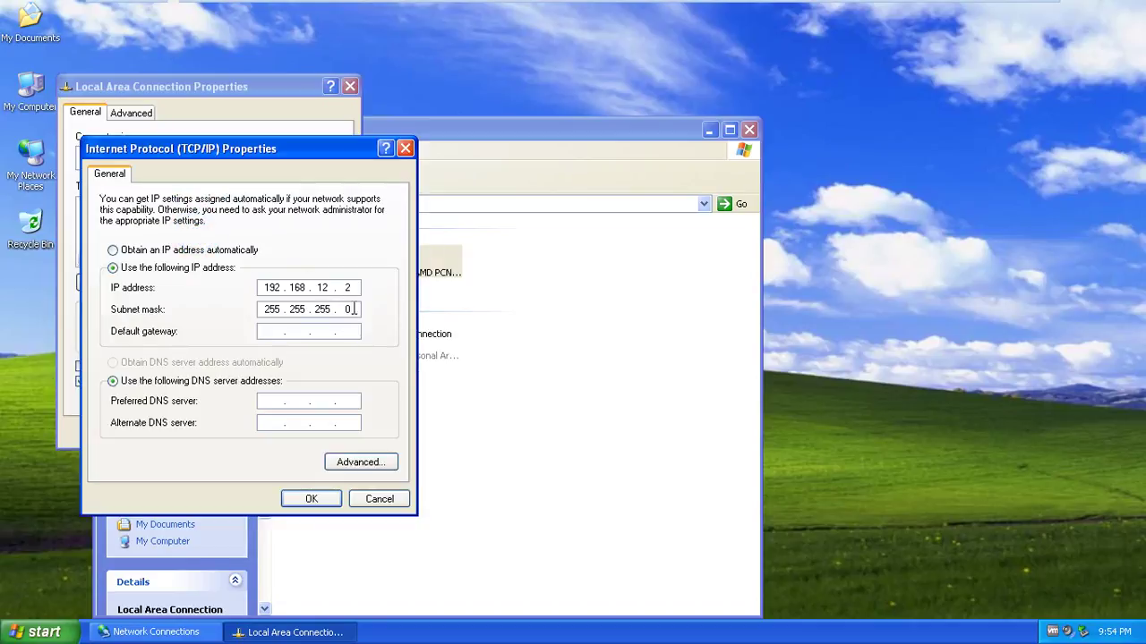
Set preferred DNS server and default gateway to 192.168.12.1 and save the connection settings
left_click(275, 399)
type("192.168.12.1")
left_click(274, 331)
type("192 . 168")
left_click(305, 501)
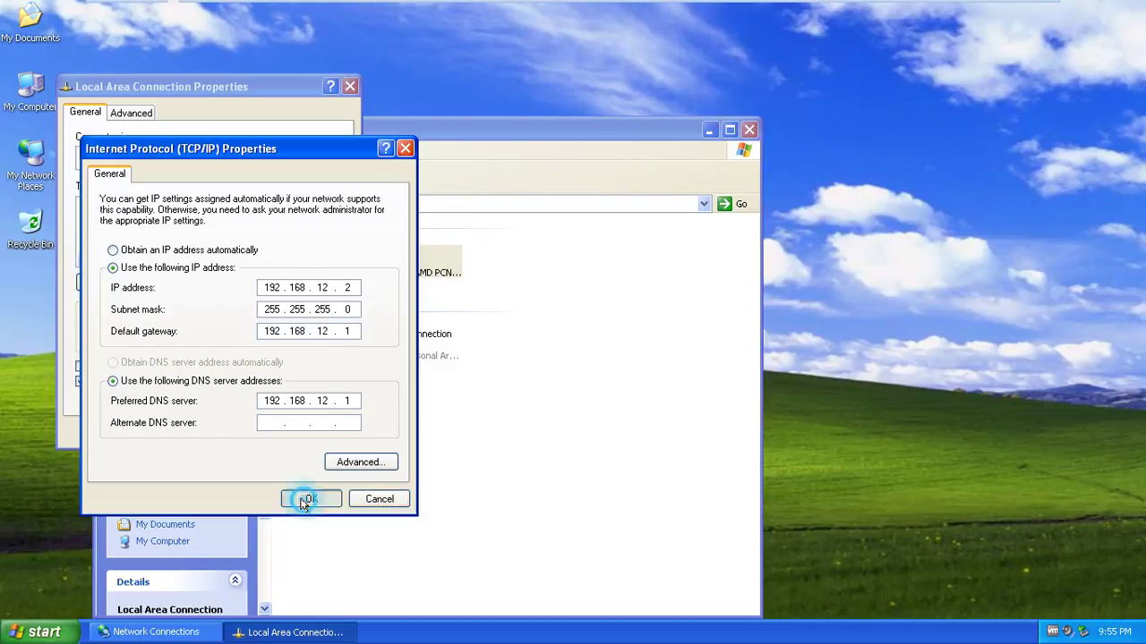
left_click(258, 432)
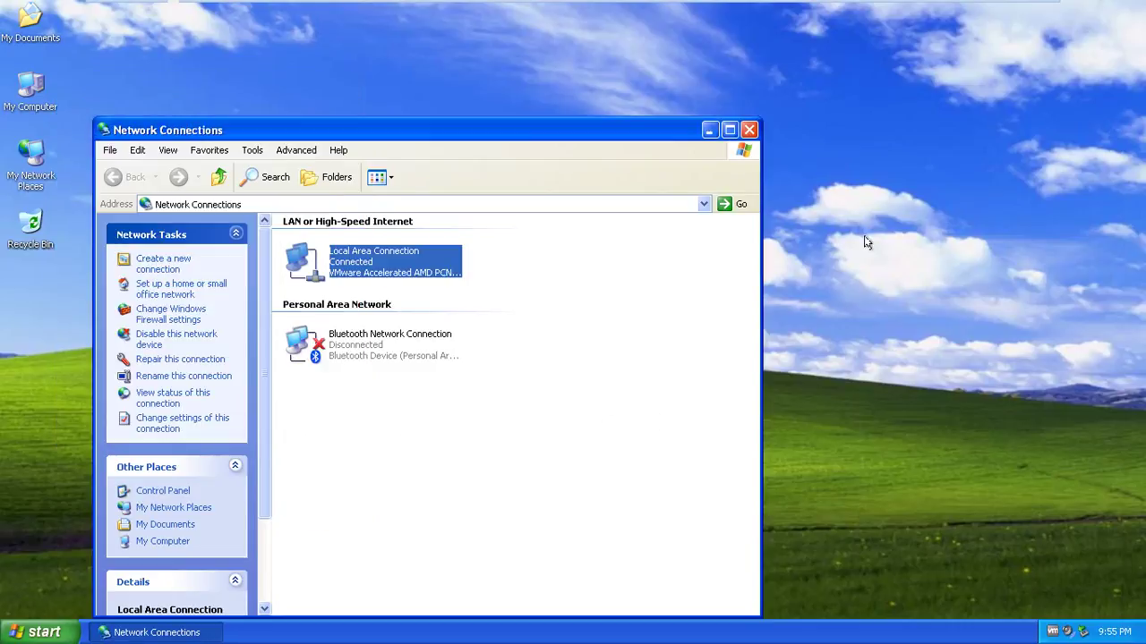
Minimize Network Connections and ping 192.168.12.1 from a new command prompt, getting four replies
right_click(865, 239)
left_click(887, 257)
left_click(709, 130)
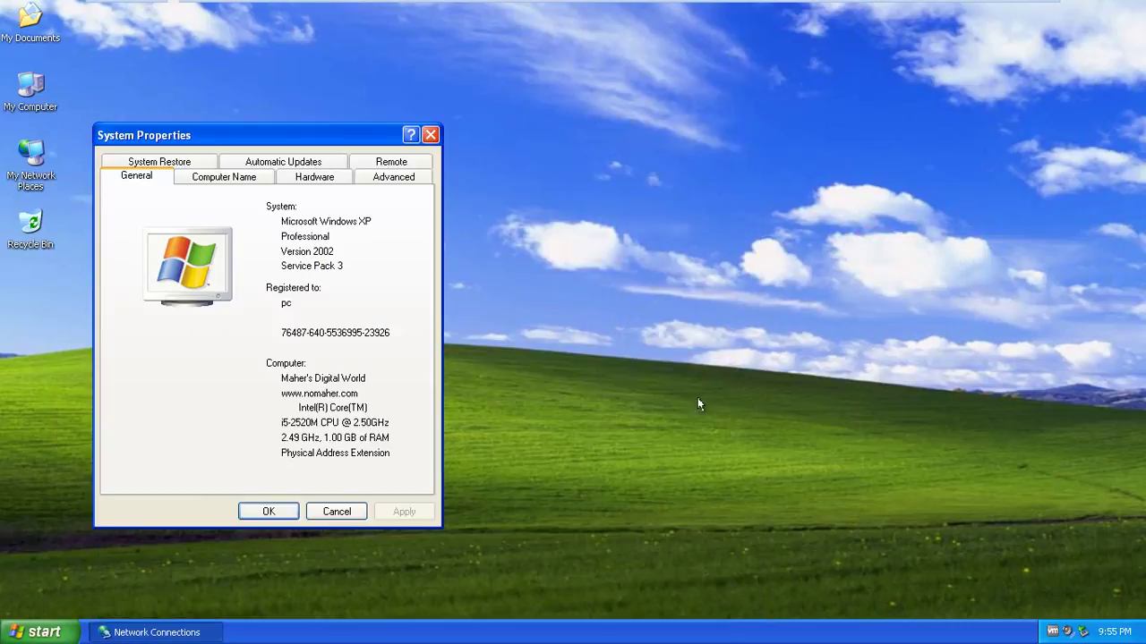
left_click(652, 463)
key("super+r")
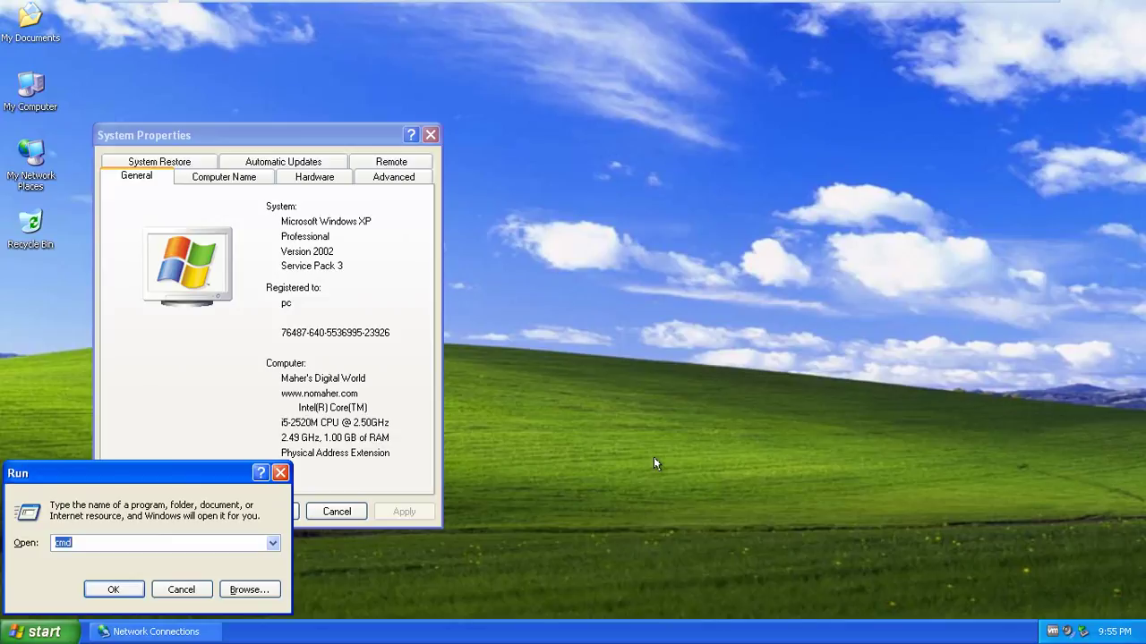
key("Return")
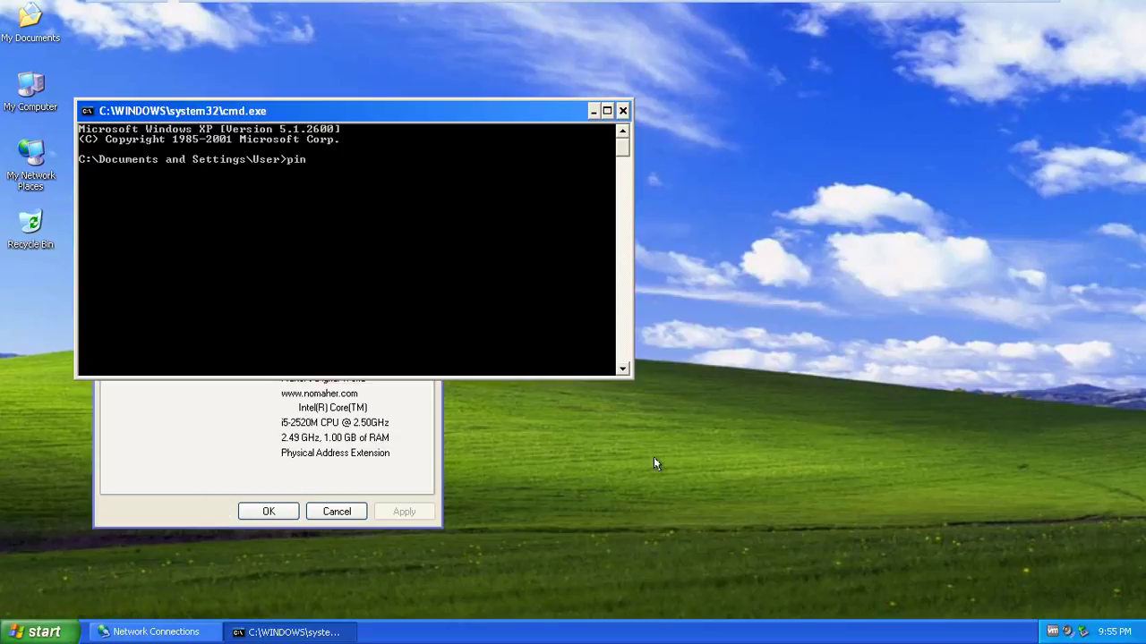
type("ping 192.168.12.1")
key("Return")
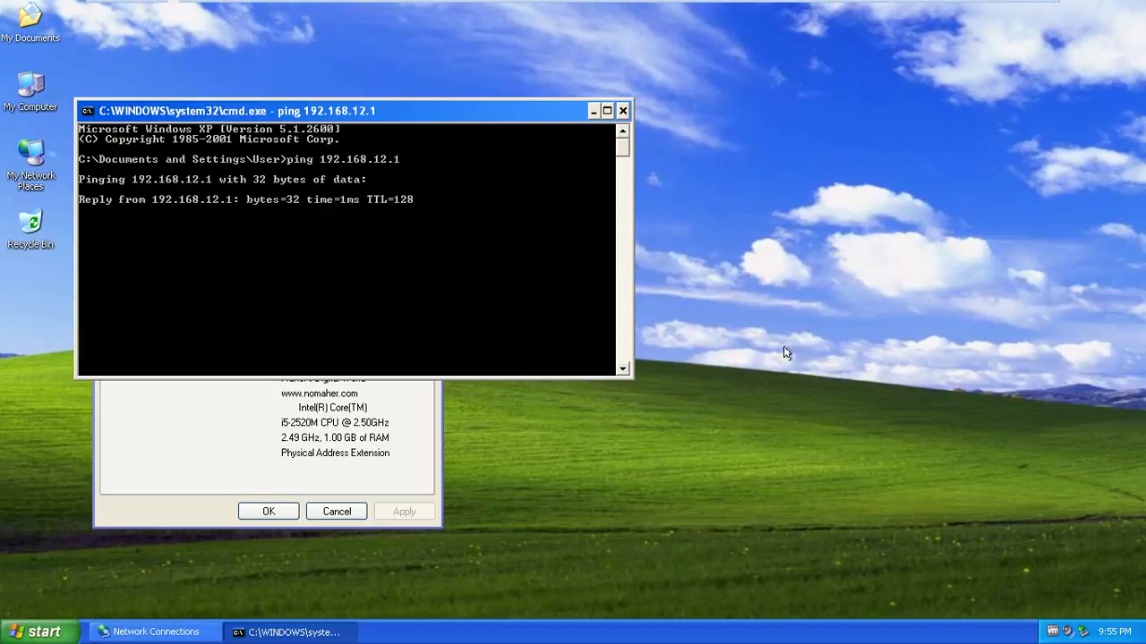
Bring System Properties to the front and minimize the command console
right_click(817, 204)
left_click(839, 228)
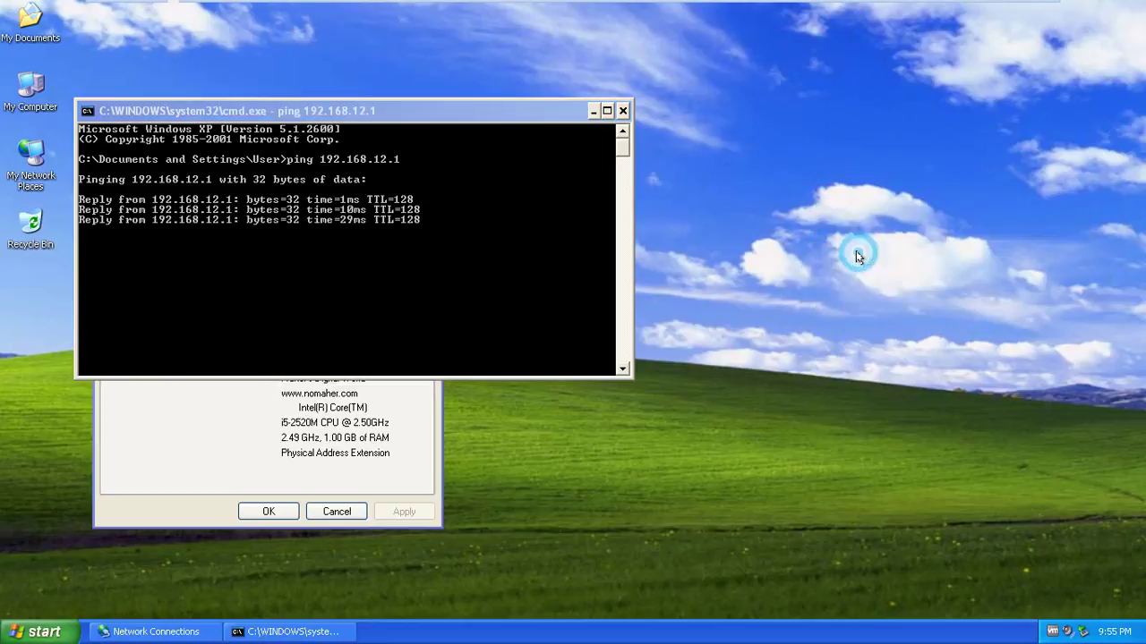
left_click(259, 424)
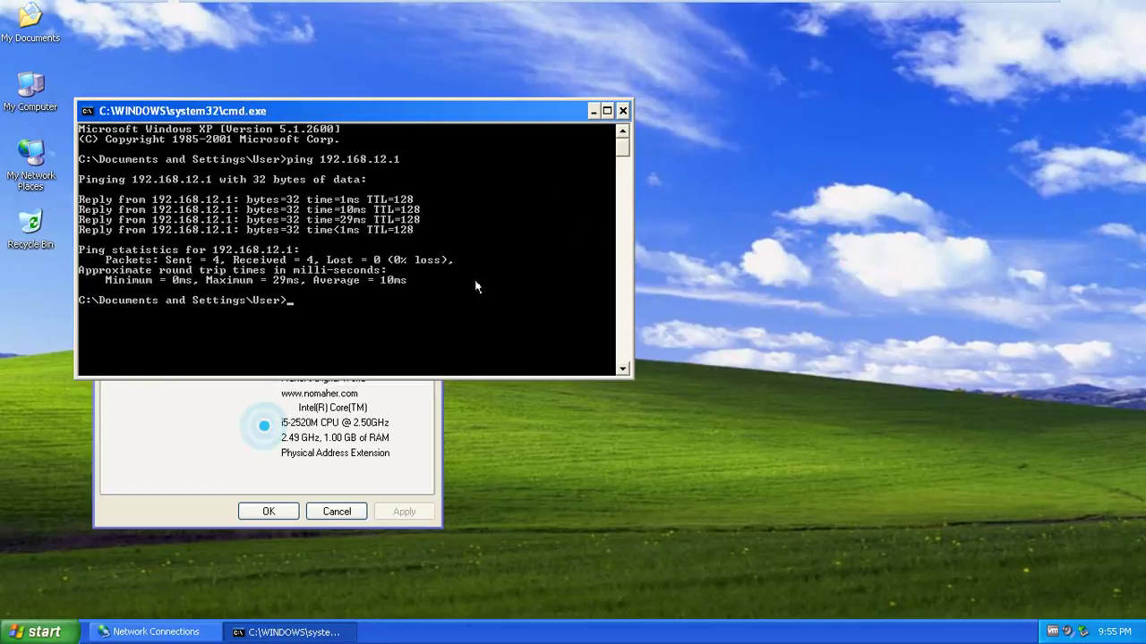
left_click(592, 112)
right_click(587, 222)
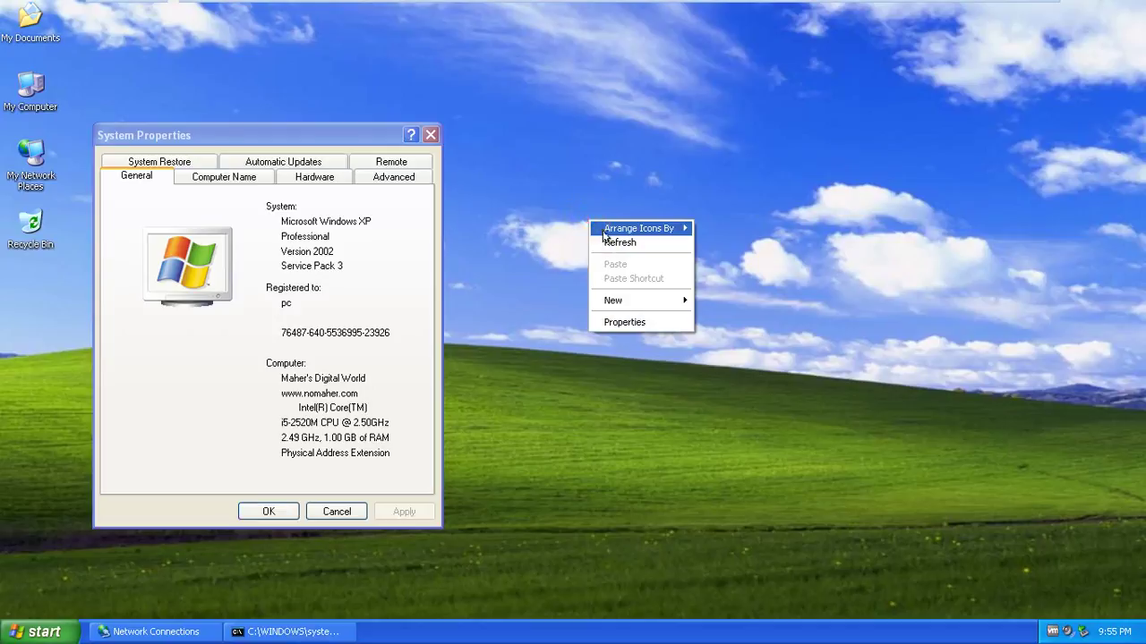
Reopen System Properties from My Computer and open the Computer Name change dialog
left_click(456, 244)
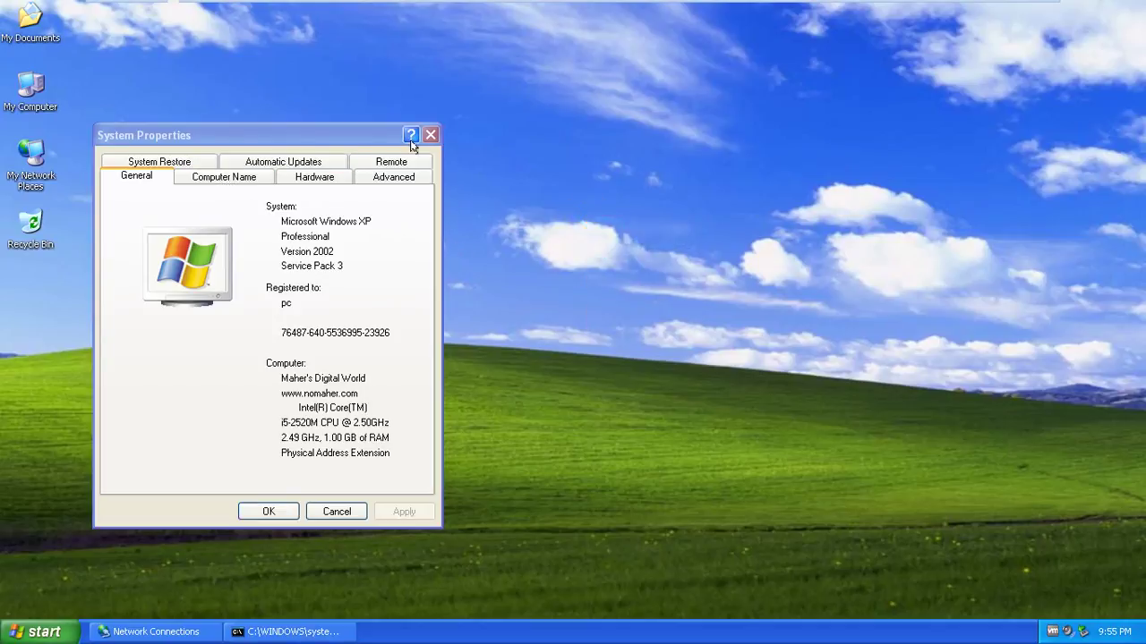
left_click(431, 134)
right_click(37, 77)
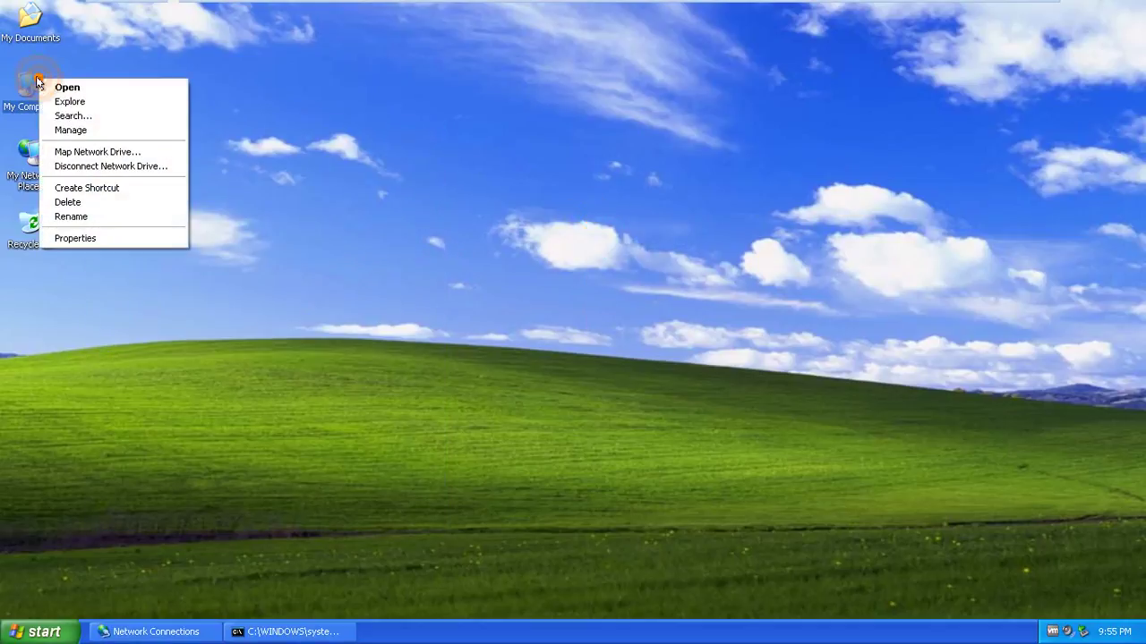
left_click(97, 240)
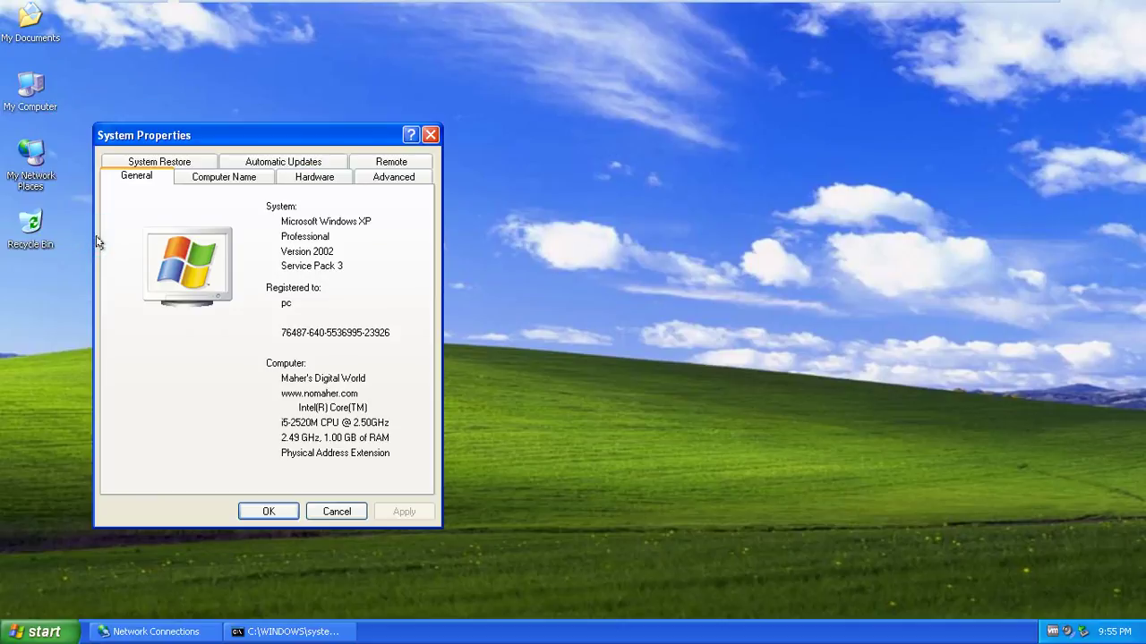
left_click_drag(290, 140, 649, 72)
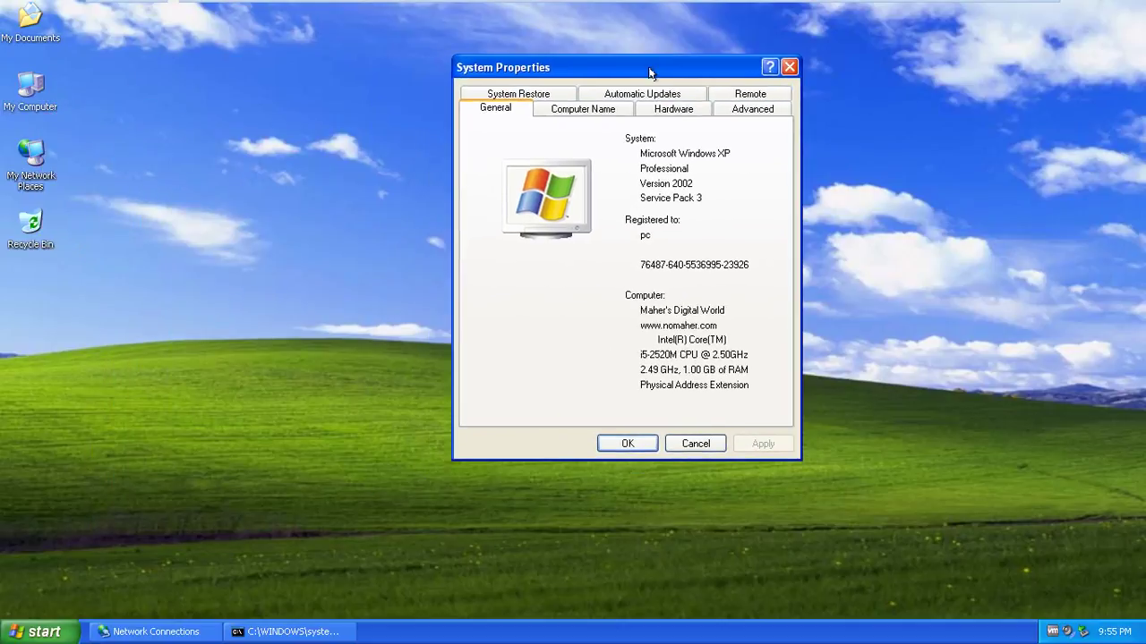
left_click(602, 108)
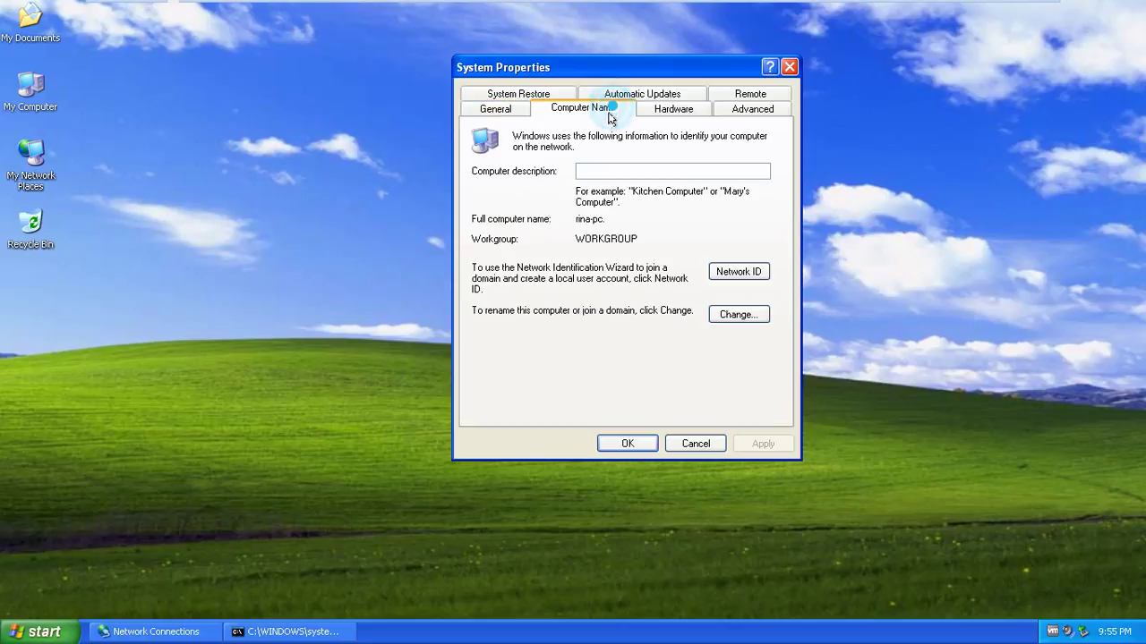
left_click(741, 319)
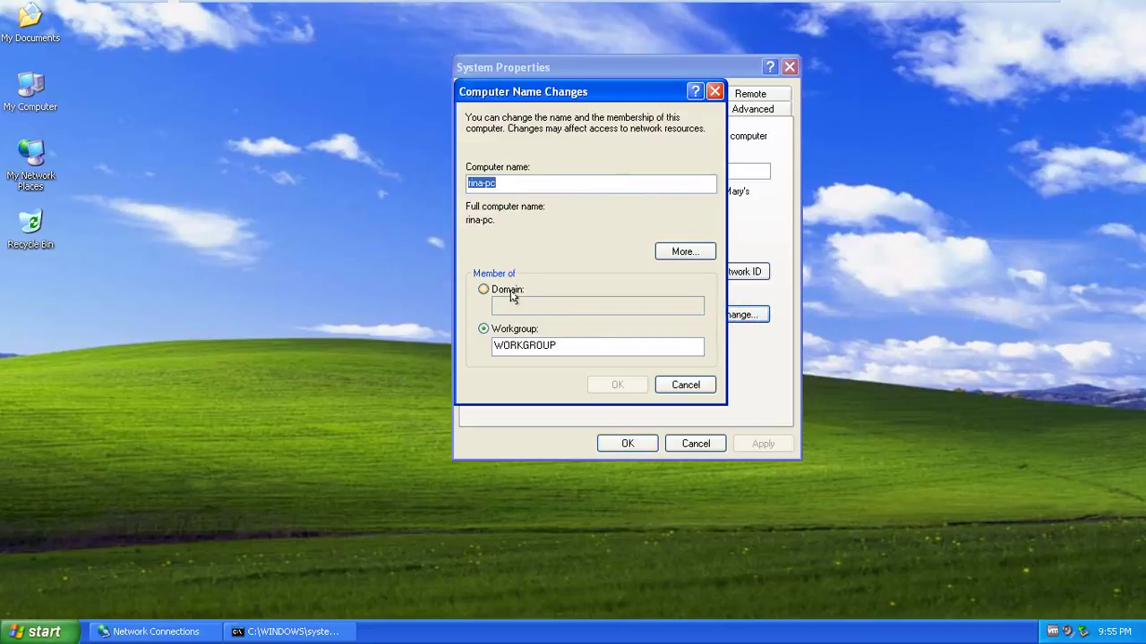
Choose Domain membership, enter kingcomputer.com (fixing a typo), and confirm
left_click(509, 292)
mouse_move(152, 4)
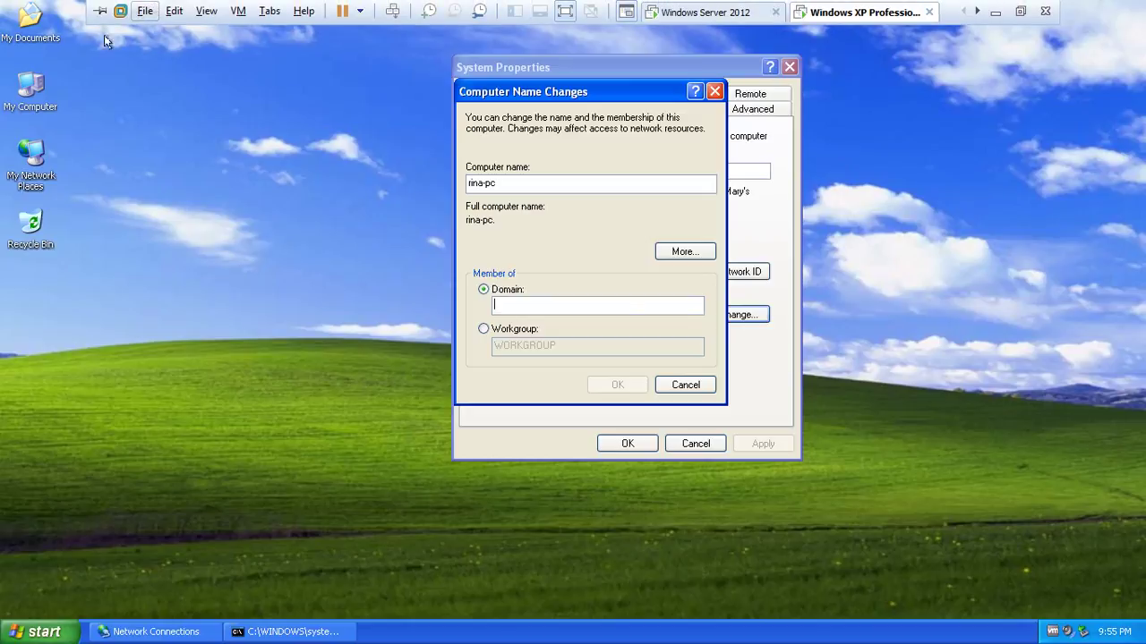
left_click(671, 305)
type("k")
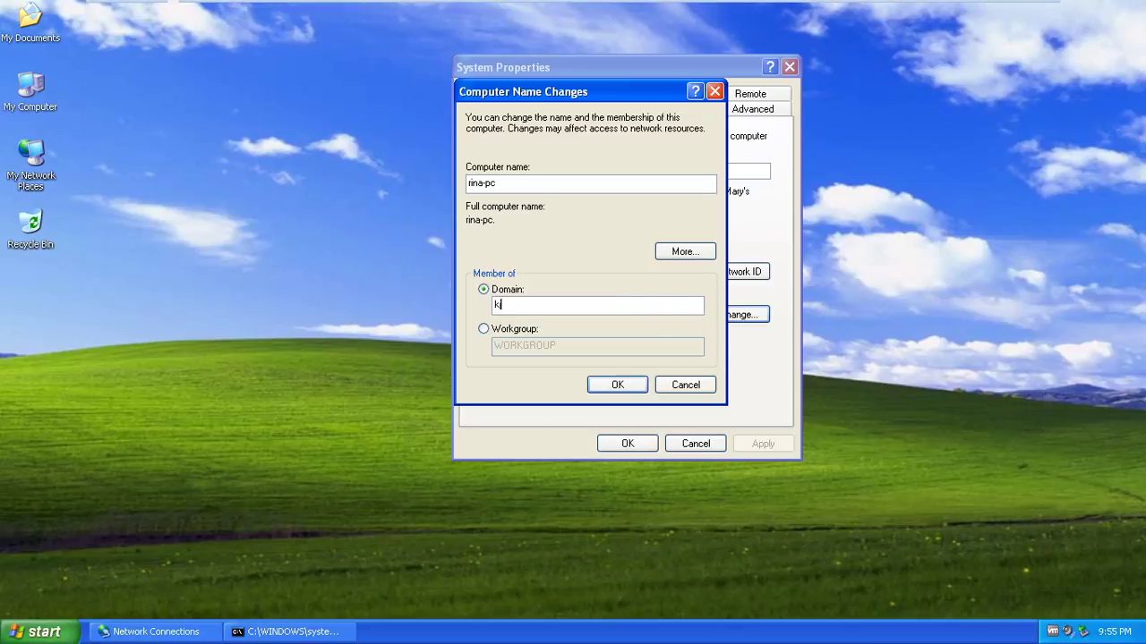
type("ingcomputer.com")
left_click(498, 306)
key("BackSpace")
type("i")
left_click(621, 386)
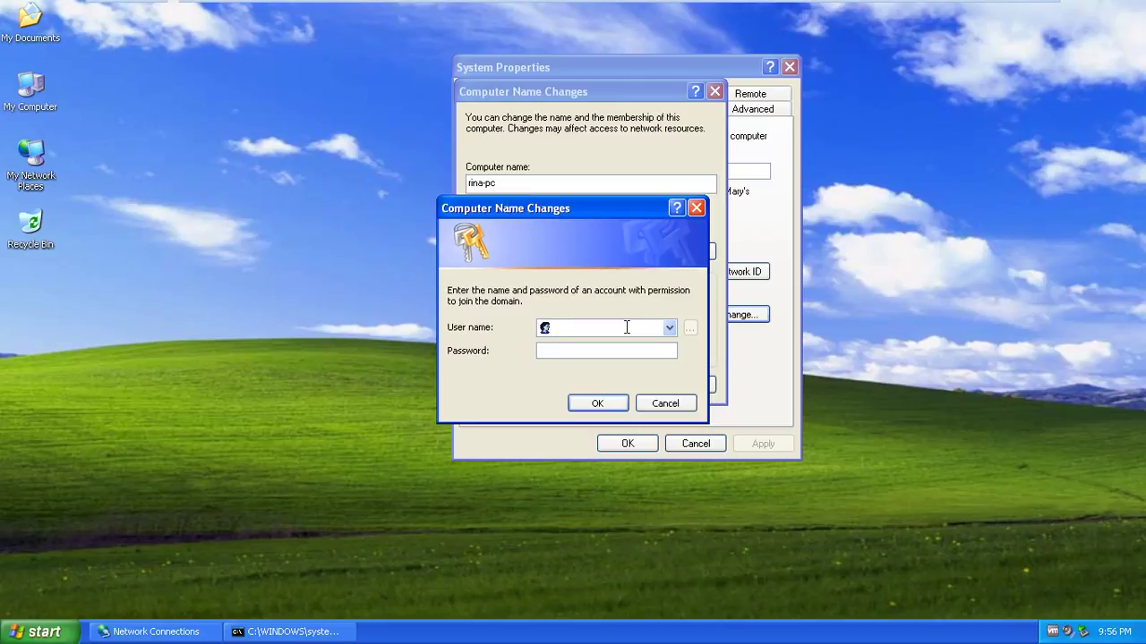
Enter the domain admin account's user name and password and submit them to join kingcomputer.com
left_click_drag(621, 209, 838, 220)
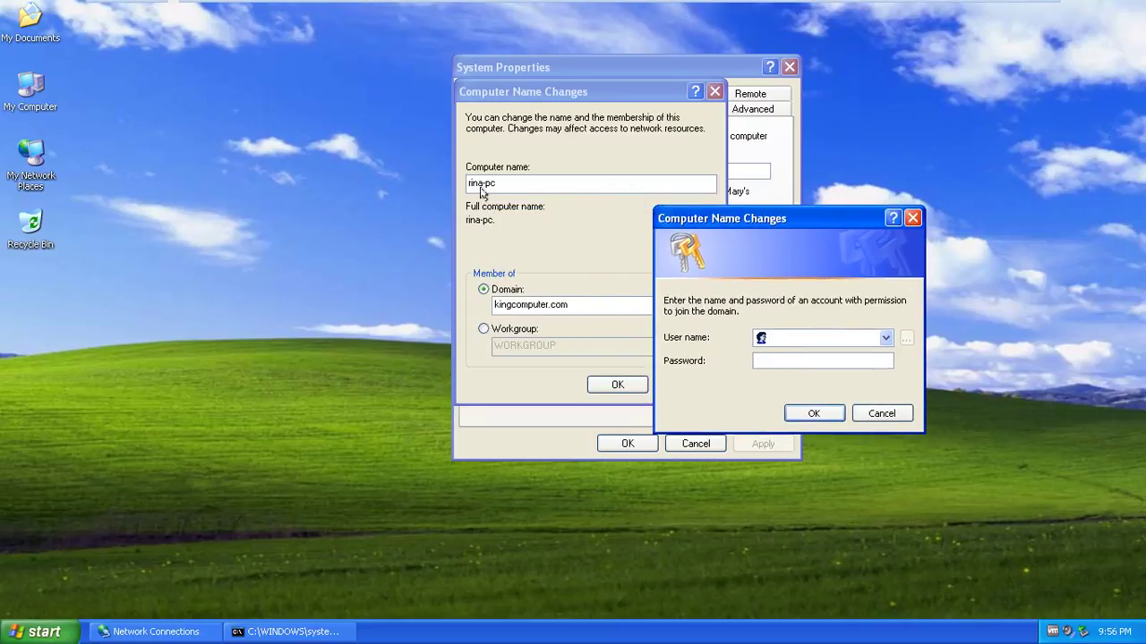
left_click_drag(775, 222, 677, 118)
left_click(723, 230)
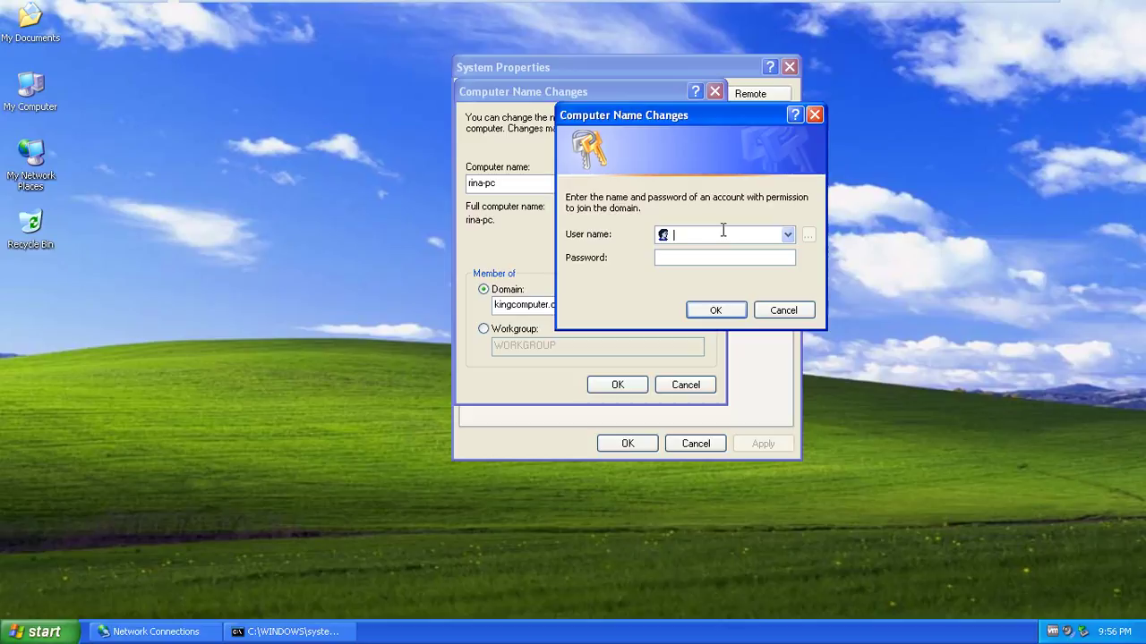
type("rina")
left_click(757, 257)
double_click(734, 234)
type("administrator")
left_click(769, 260)
left_click(735, 311)
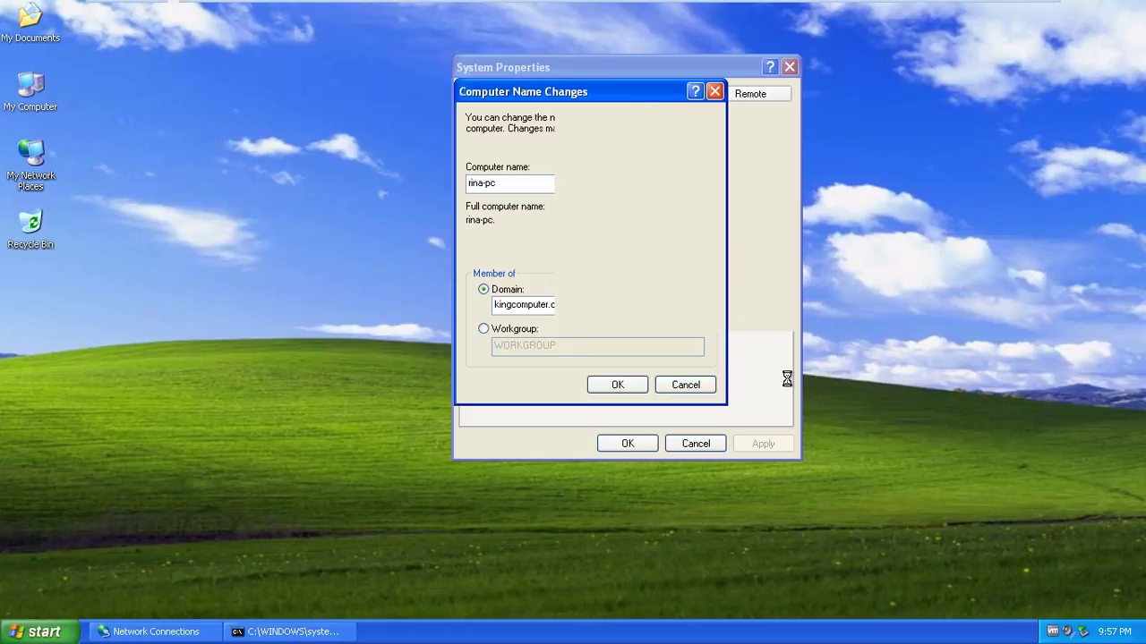
right_click(914, 224)
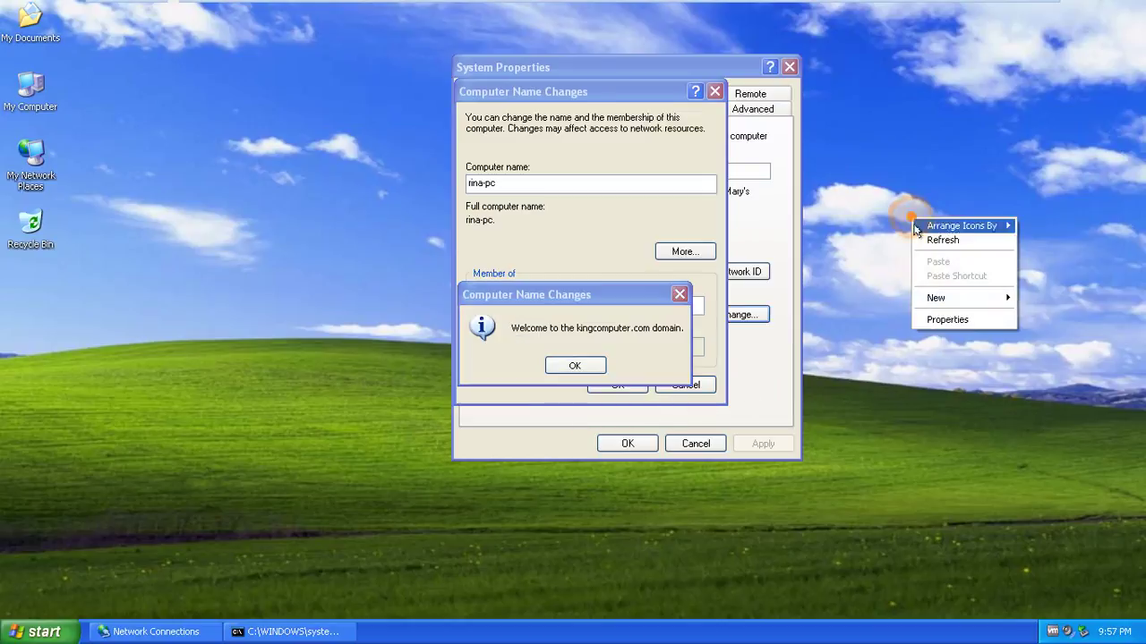
left_click(942, 240)
Acknowledge the kingcomputer.com welcome and restart notices, close System Properties, and restart now
left_click(576, 365)
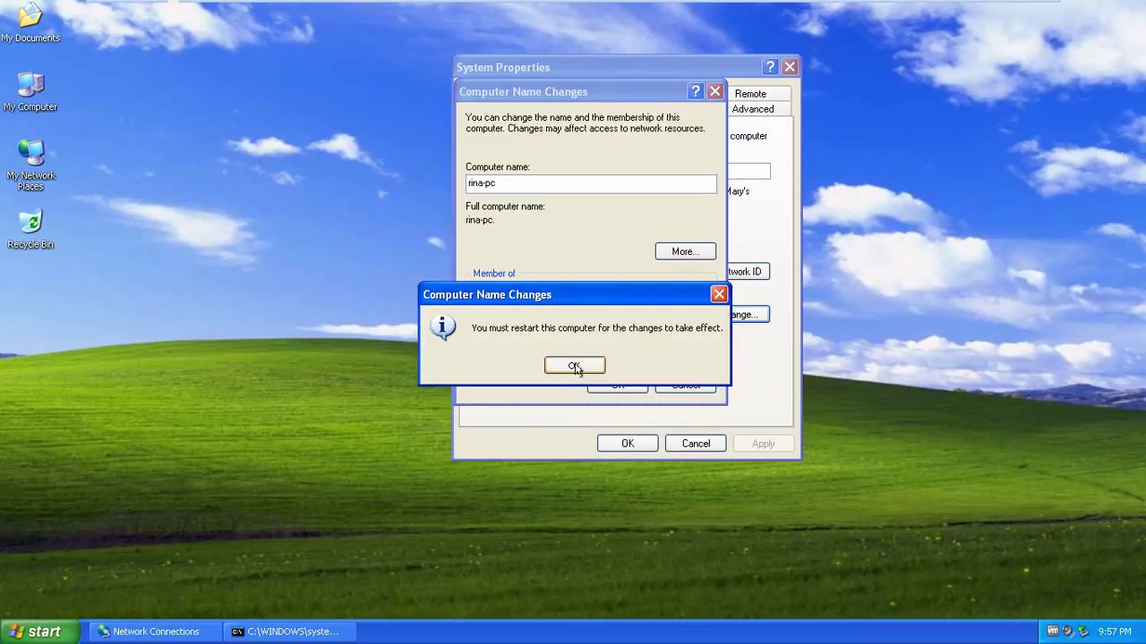
left_click(575, 366)
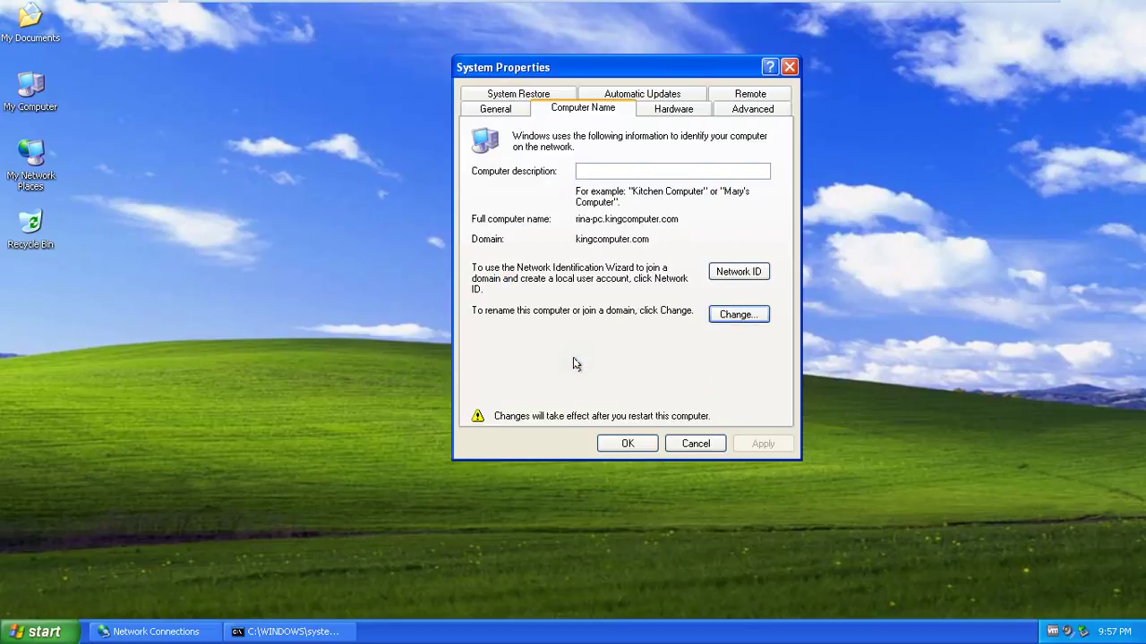
left_click(617, 441)
left_click(535, 369)
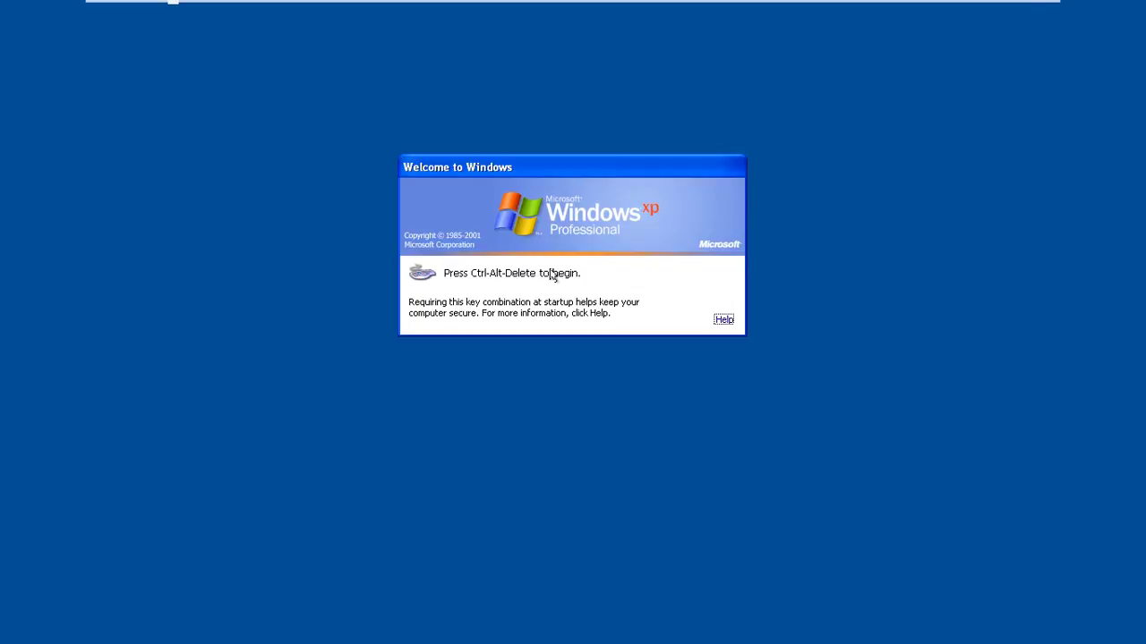
Bring up the Log On to Windows dialog with Ctrl+Alt+Delete and expand its Options
key("ctrl+alt+Delete")
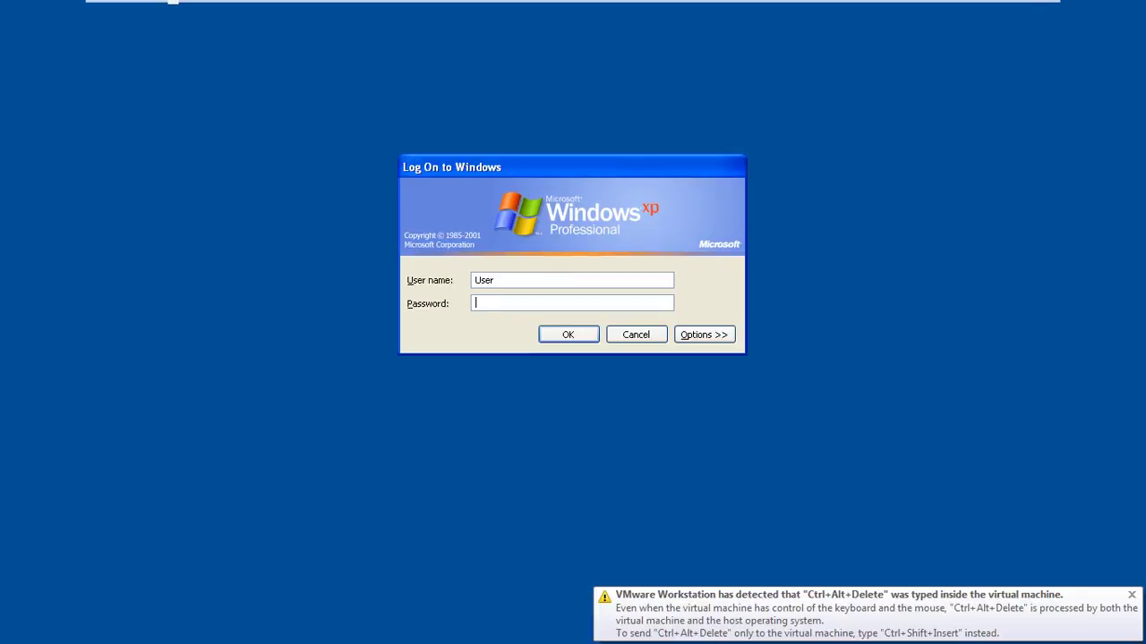
left_click(516, 276)
double_click(493, 281)
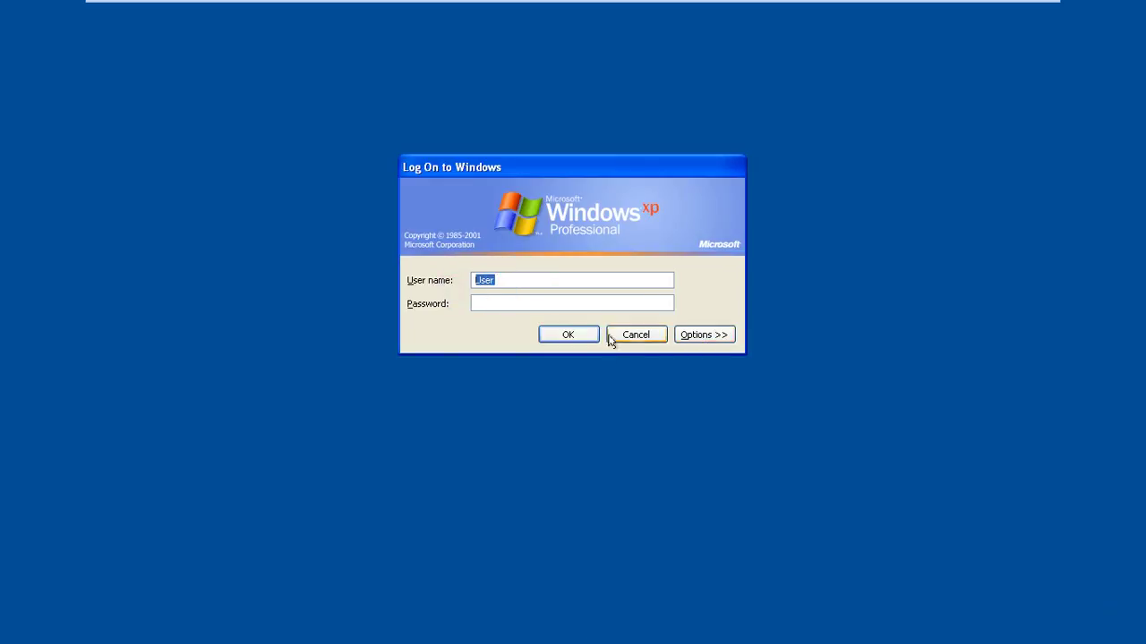
left_click(507, 280)
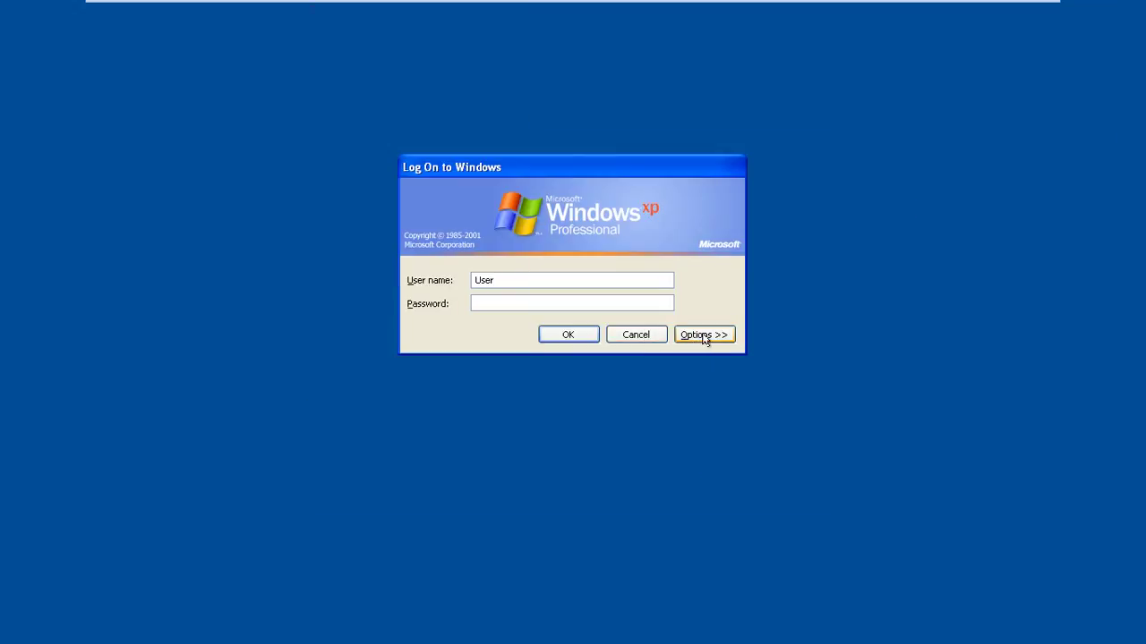
left_click(705, 337)
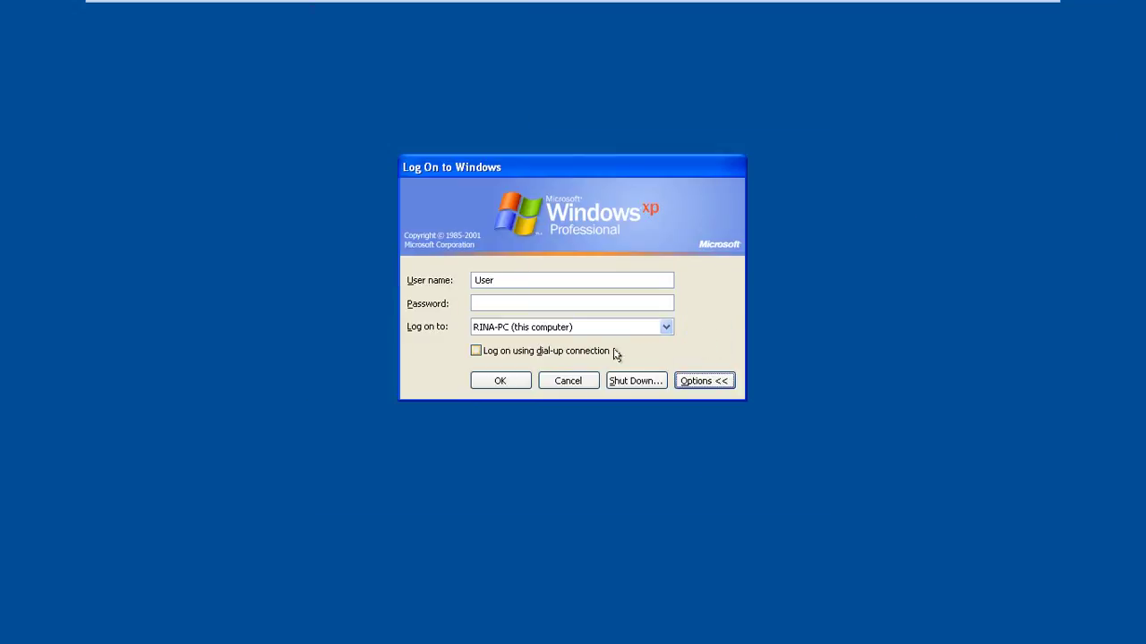
left_click(541, 278)
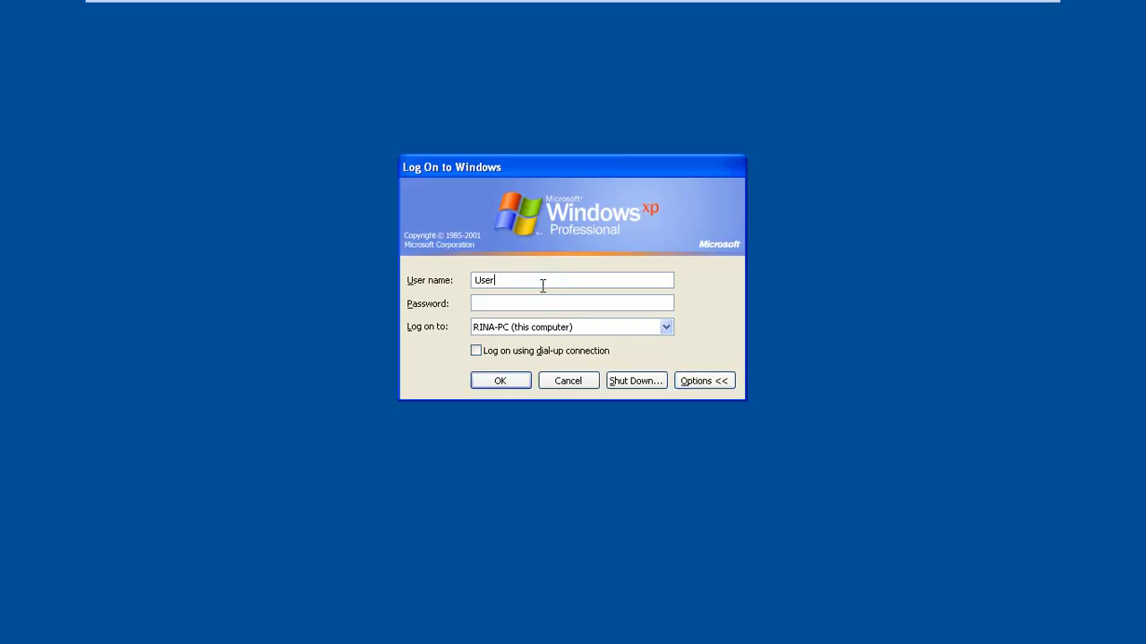
left_click(567, 328)
left_click(535, 277)
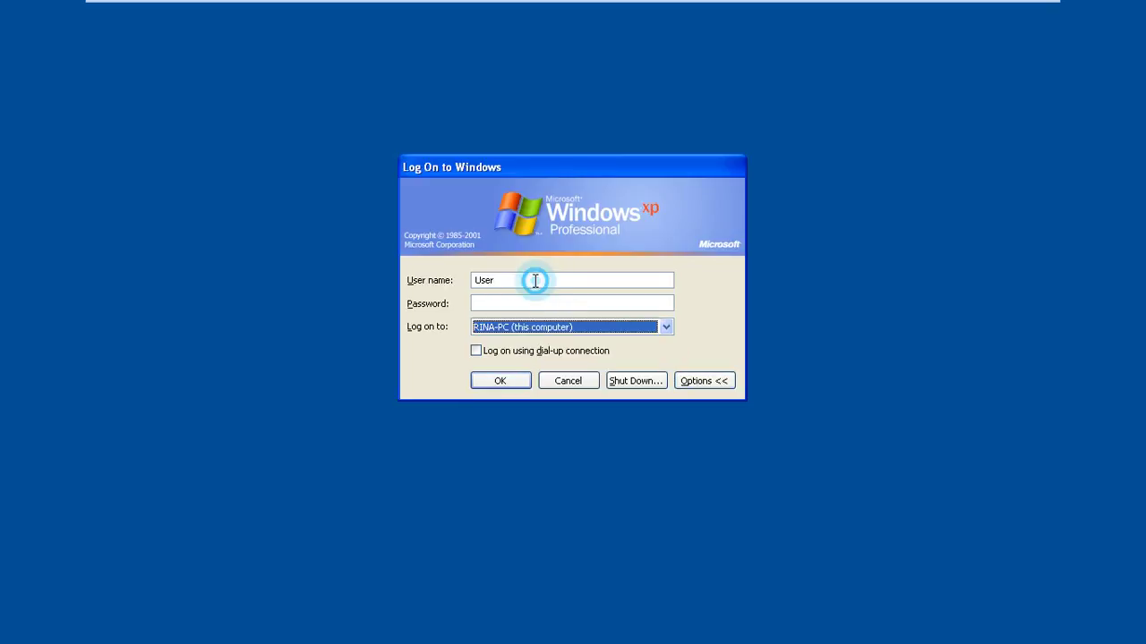
Replace the user name with the domain user's, fill in the password, and choose KINGCOMPUTER
left_click_drag(534, 280, 468, 289)
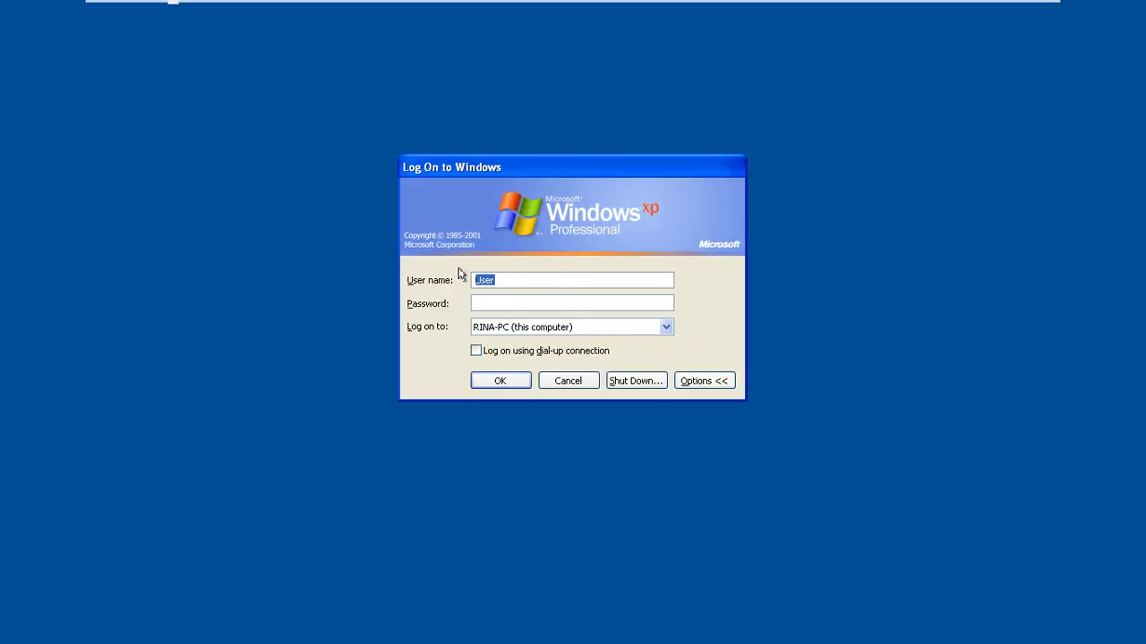
type("rina")
left_click(520, 306)
left_click(604, 330)
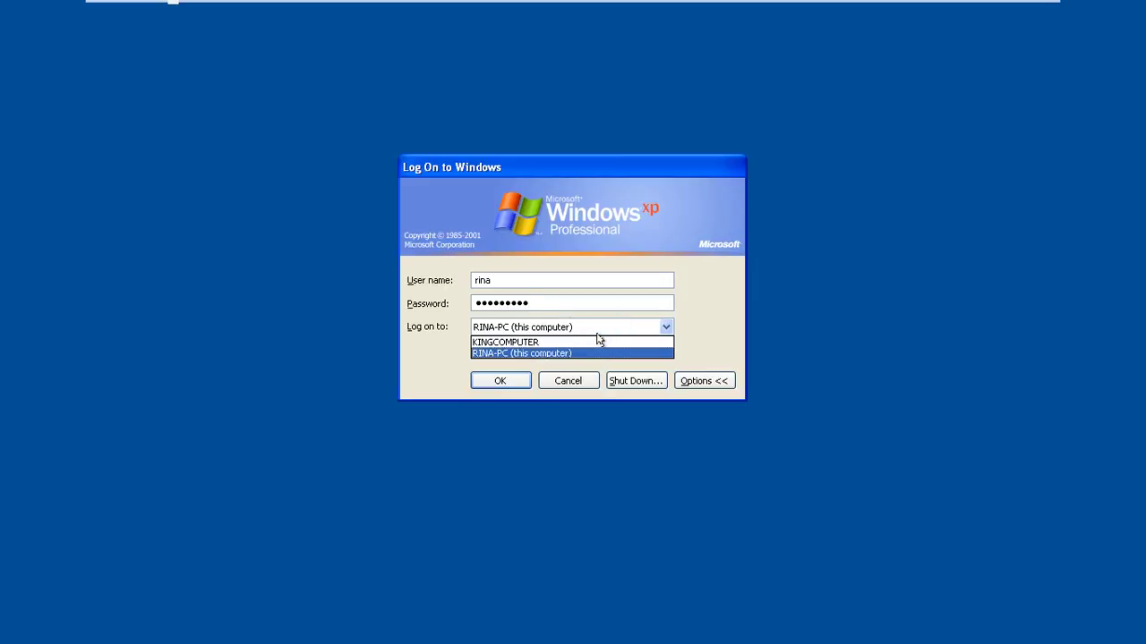
left_click(534, 344)
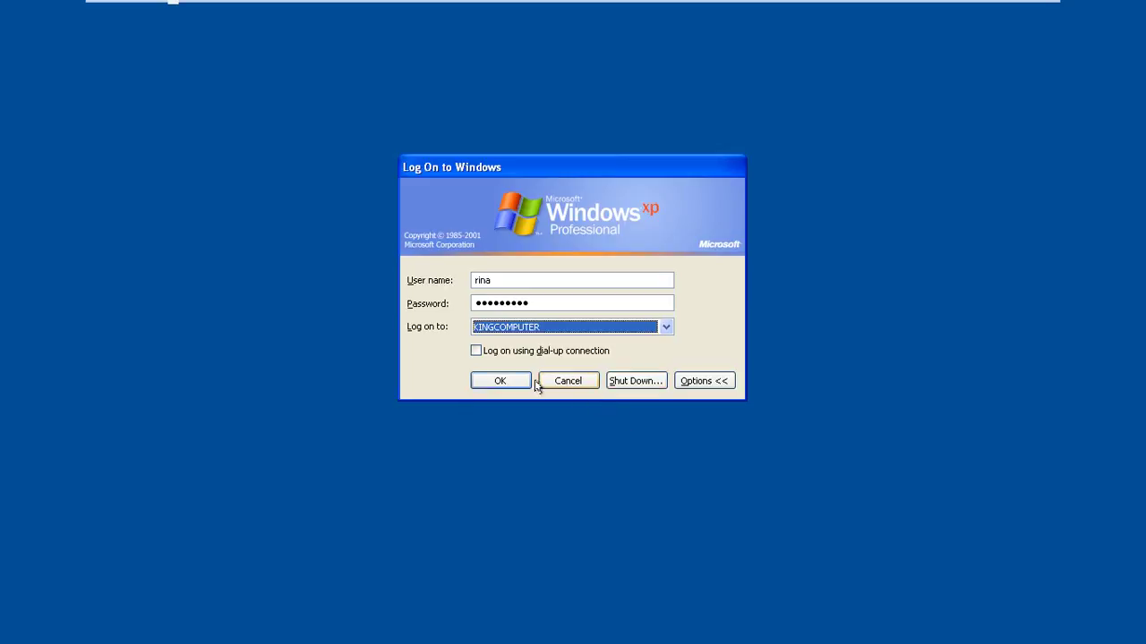
Dismiss the logon failure, then log on to KINGCOMPUTER with a different domain user name and password
left_click(500, 383)
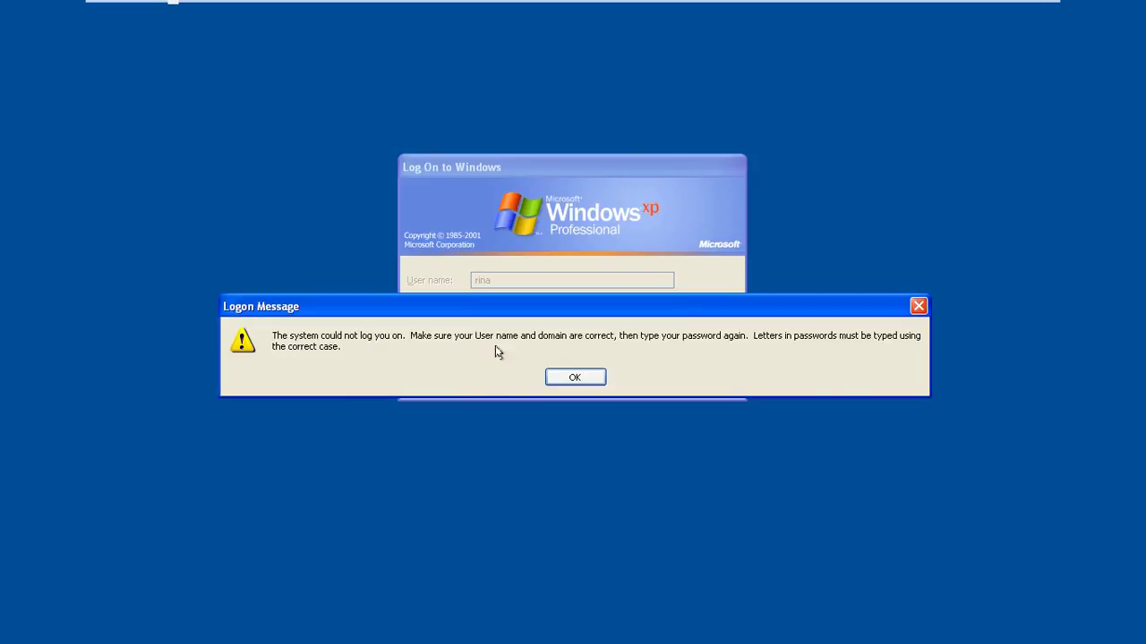
left_click(577, 377)
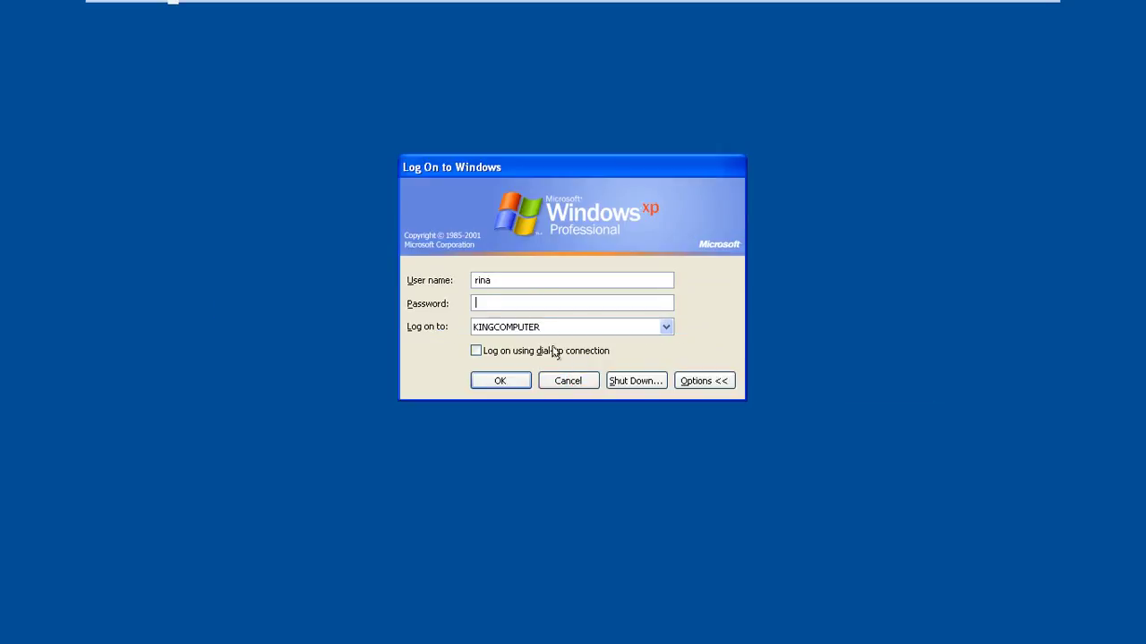
left_click(522, 281)
double_click(500, 280)
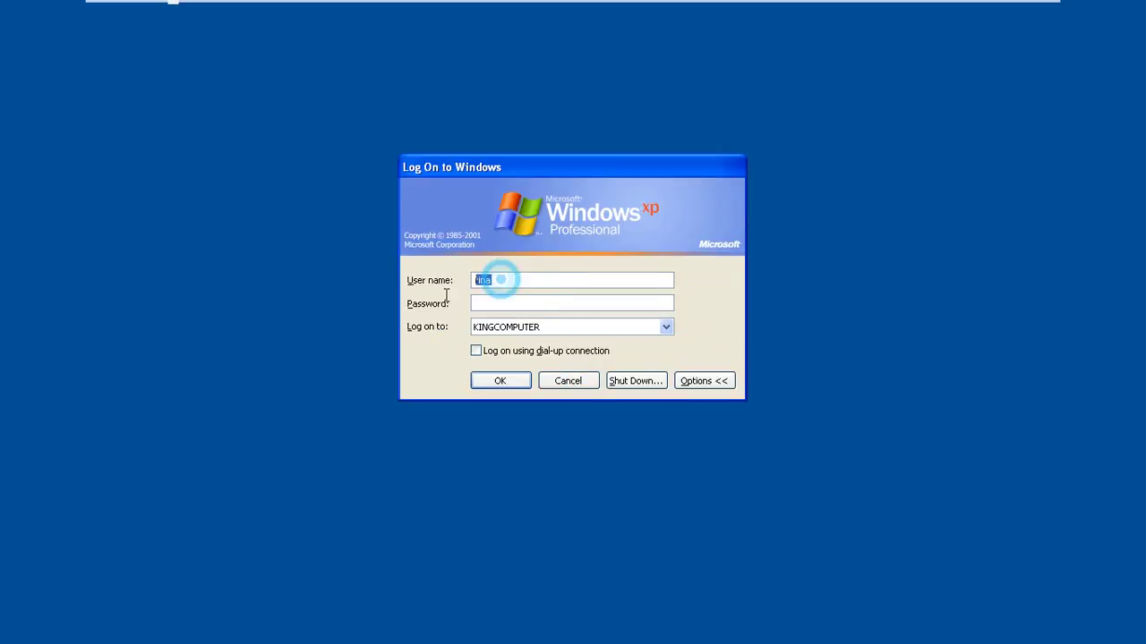
type("sokh")
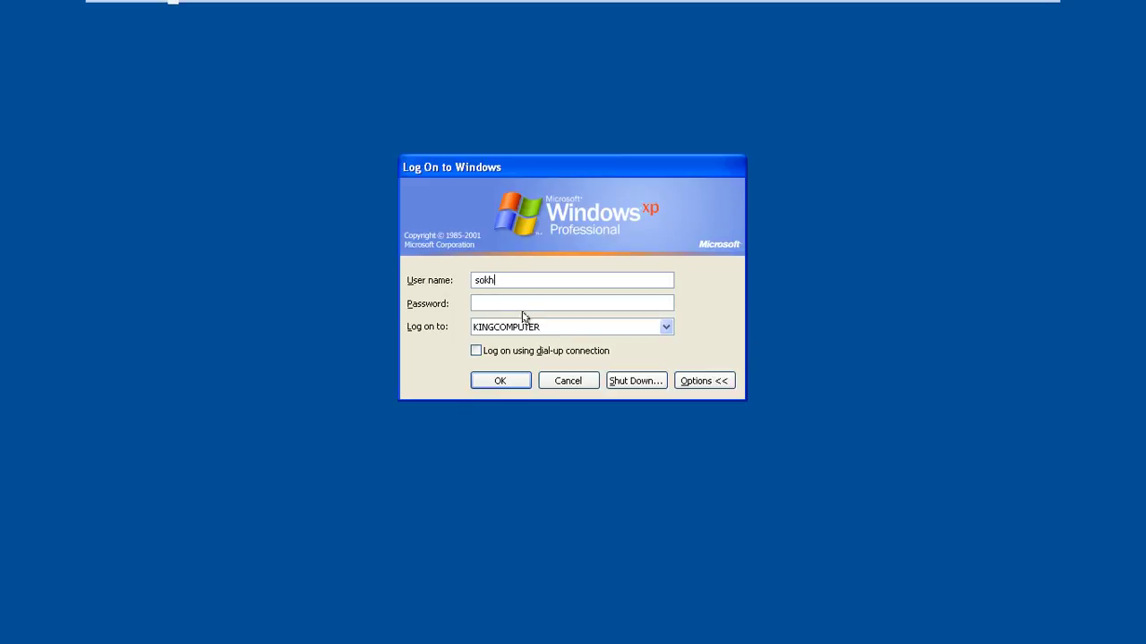
left_click(515, 301)
left_click(509, 380)
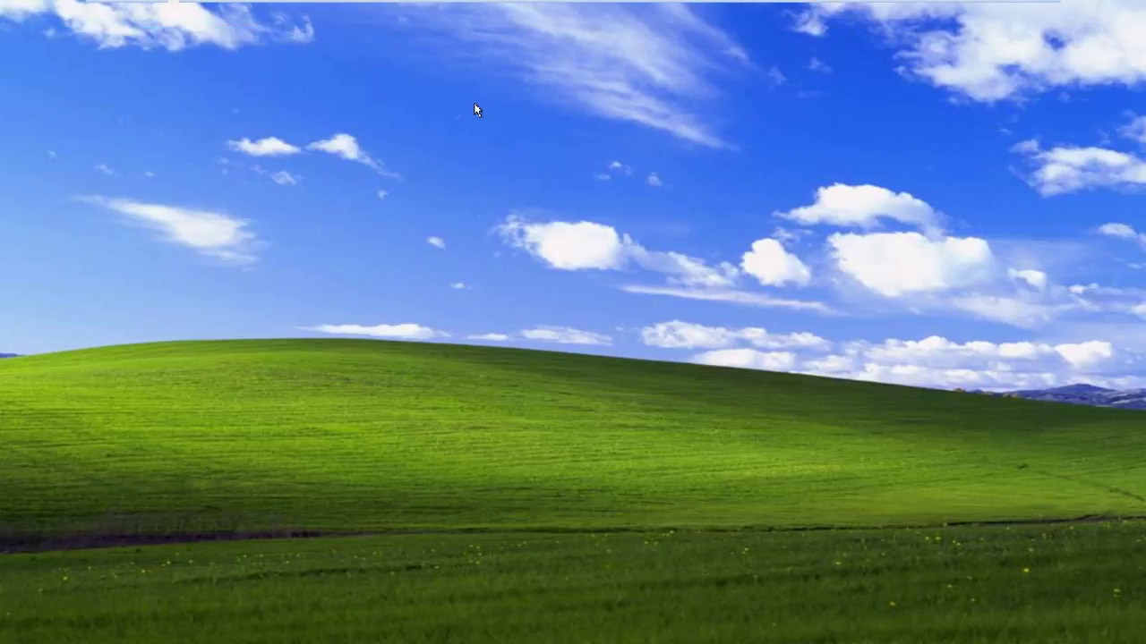
Refresh the Windows XP desktop several times from its right-click menu
right_click(600, 211)
right_click(616, 230)
right_click(635, 254)
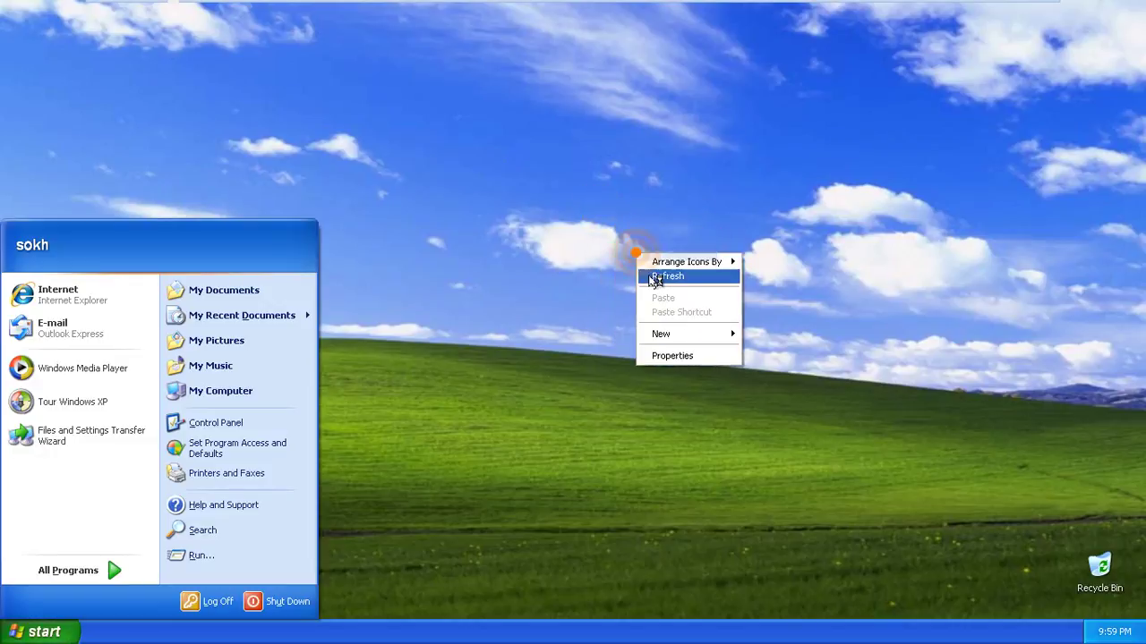
right_click(650, 283)
right_click(668, 305)
right_click(676, 327)
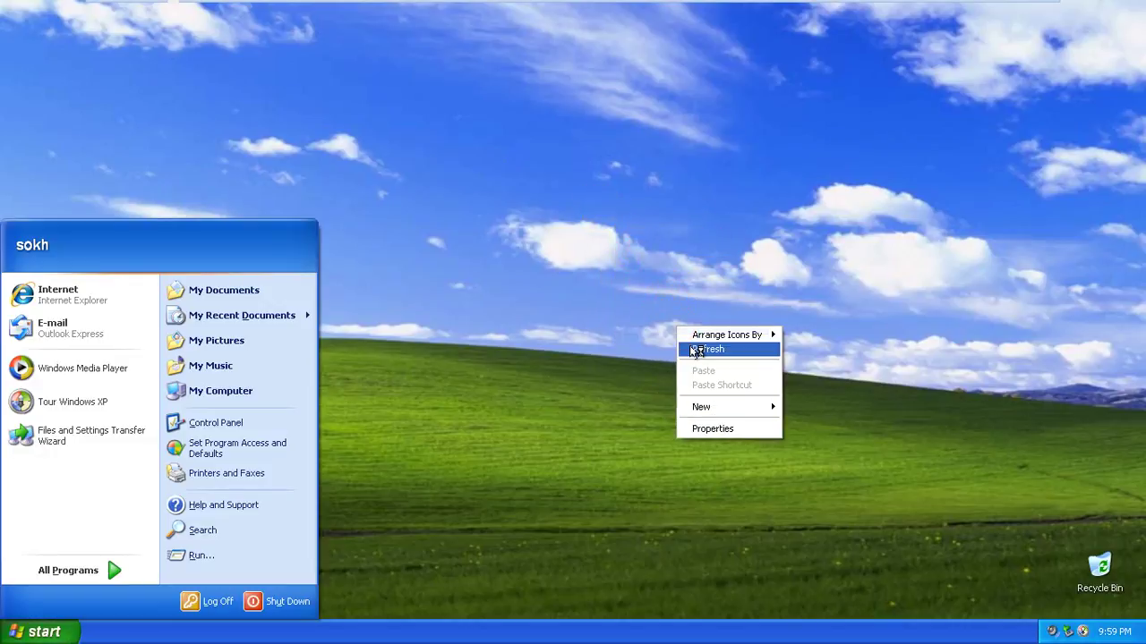
right_click(689, 349)
right_click(708, 374)
left_click(624, 338)
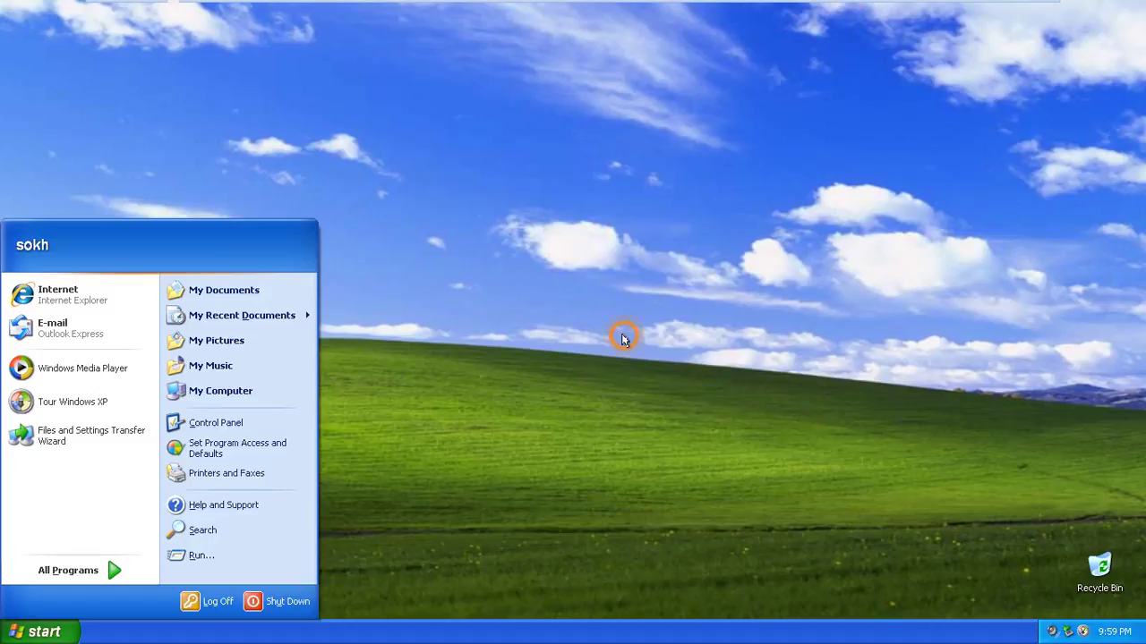
right_click(625, 336)
right_click(644, 358)
right_click(671, 385)
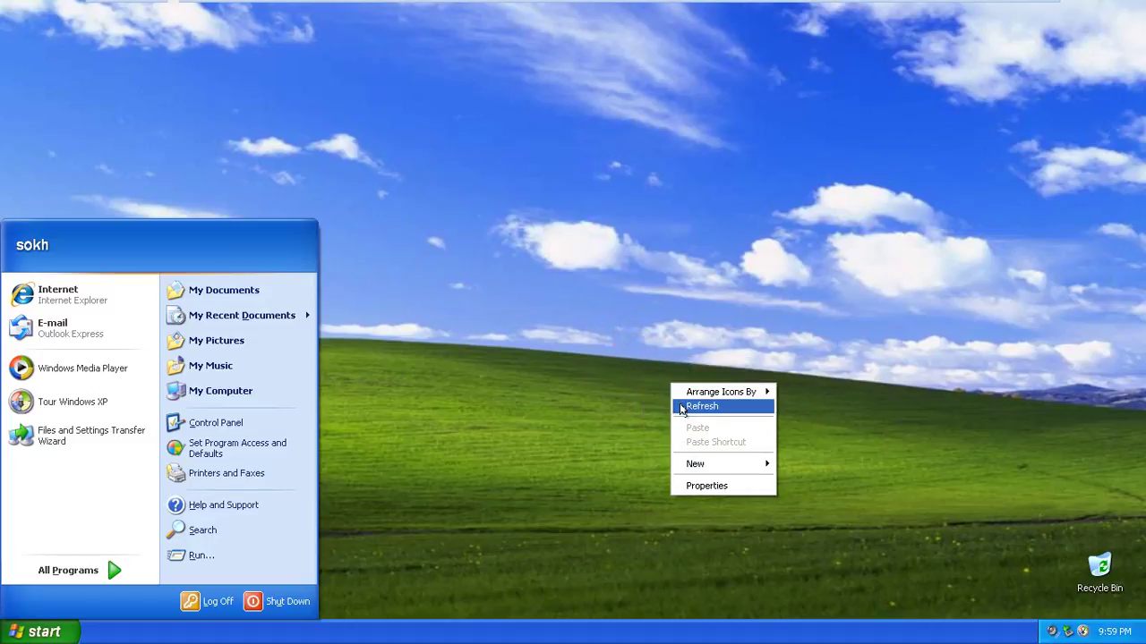
left_click(634, 317)
right_click(634, 315)
left_click(656, 343)
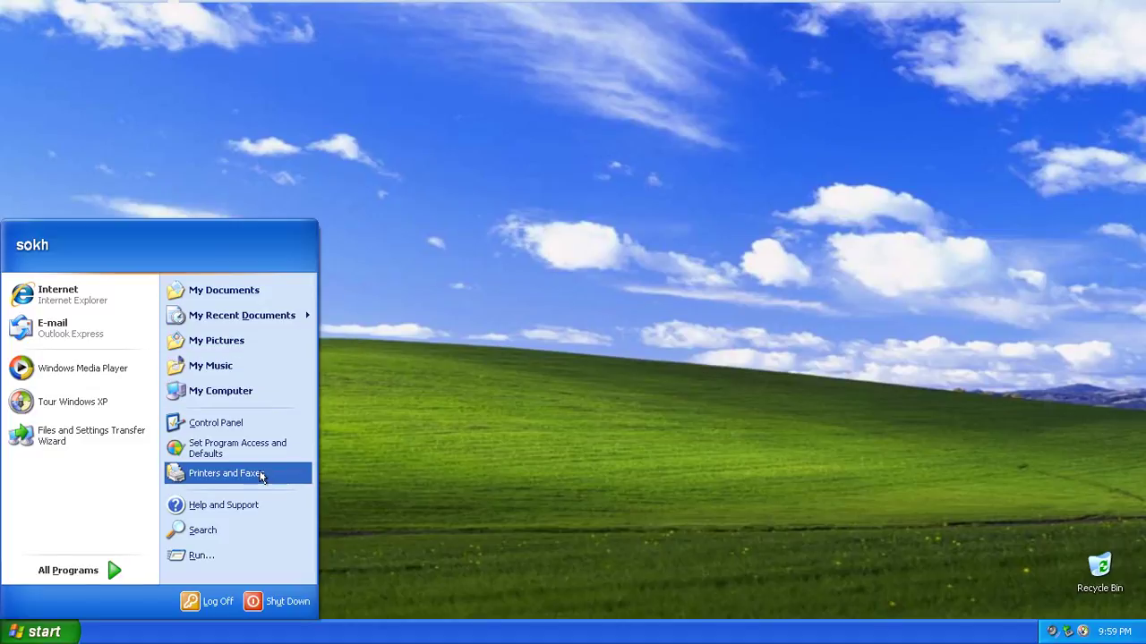
right_click(214, 95)
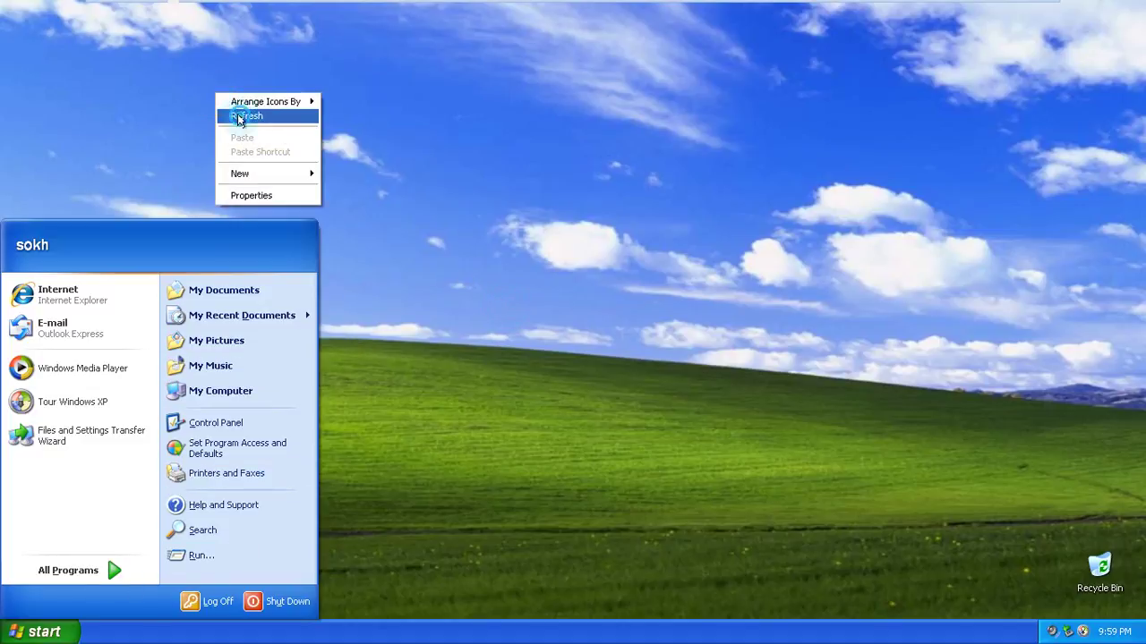
left_click(238, 114)
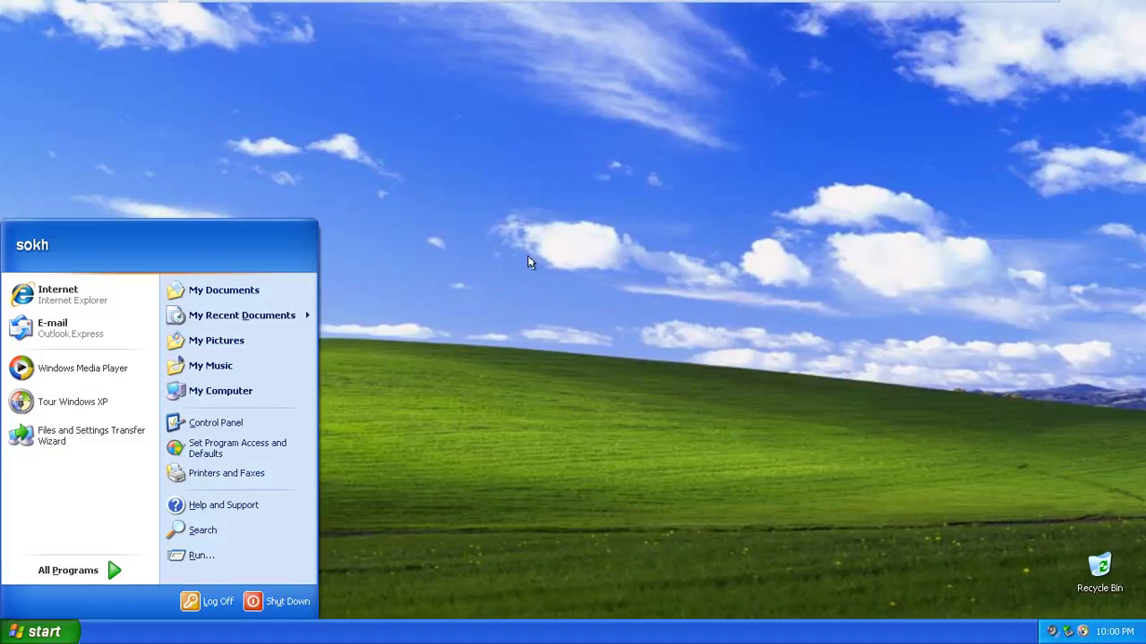
Close the Start menu's programs and places panel and refresh the desktop again
left_click(529, 259)
left_click(43, 633)
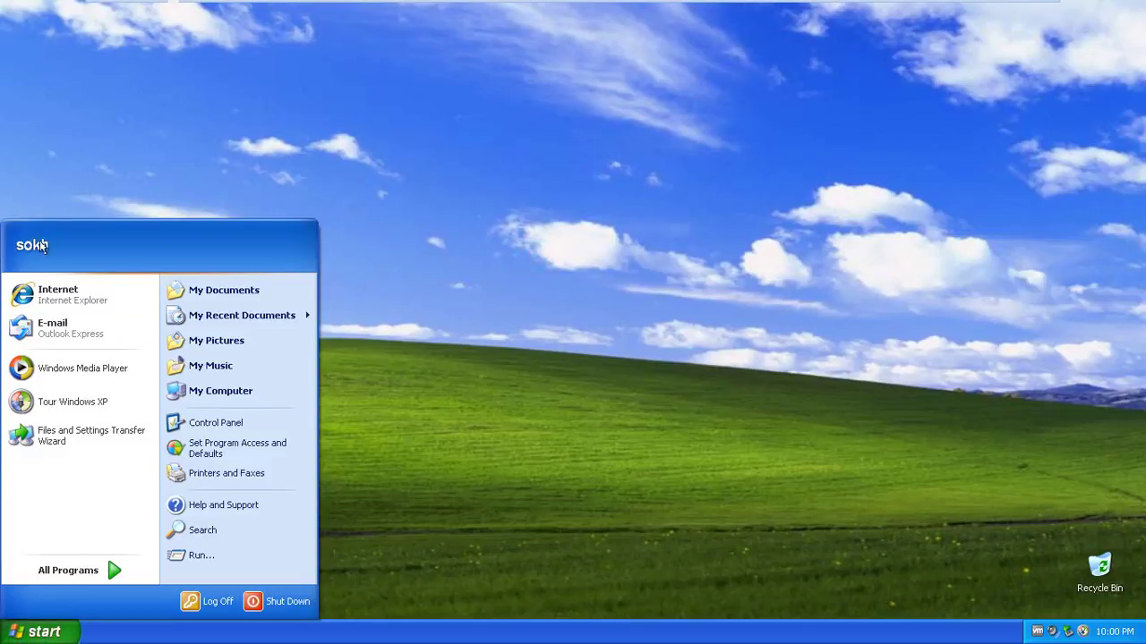
left_click(598, 223)
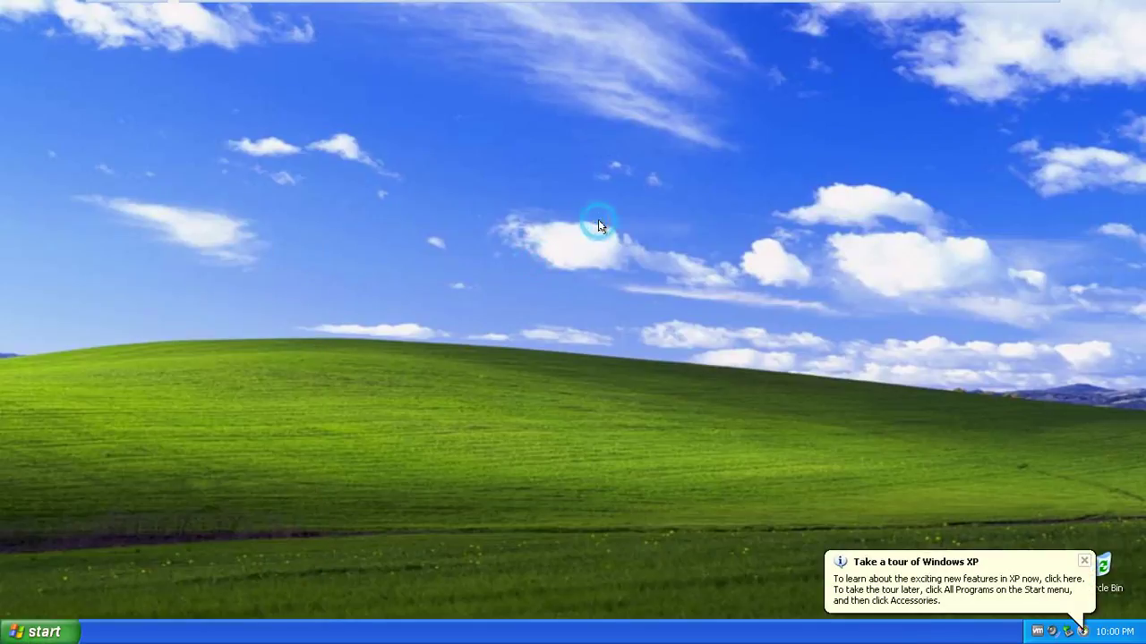
right_click(600, 224)
left_click(614, 244)
right_click(328, 136)
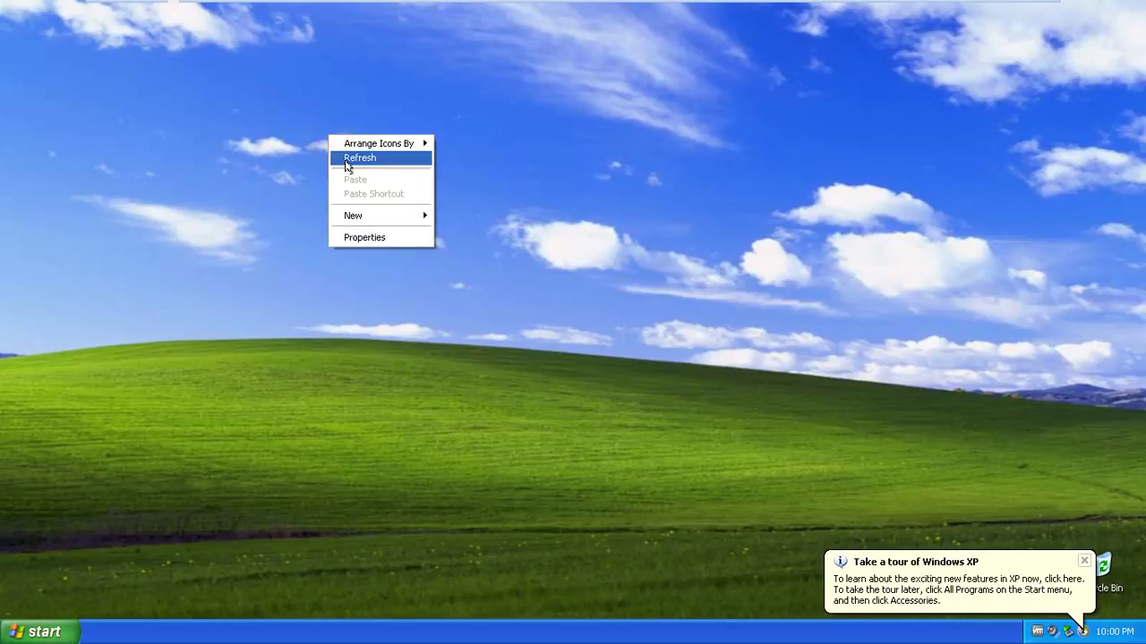
right_click(348, 163)
right_click(360, 187)
right_click(384, 207)
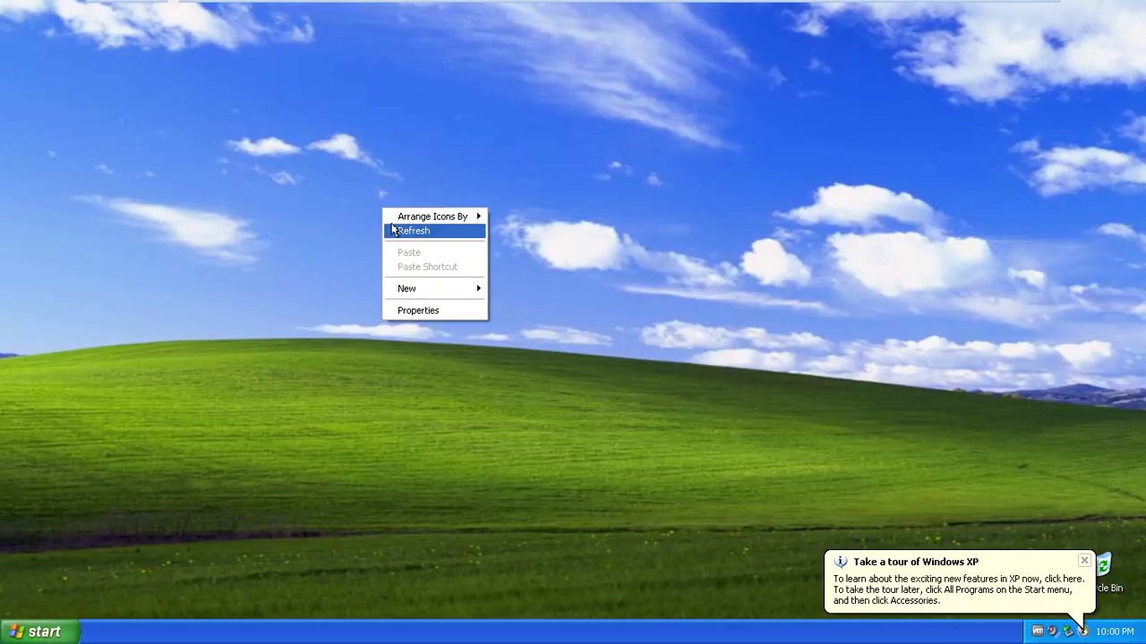
right_click(395, 230)
right_click(410, 248)
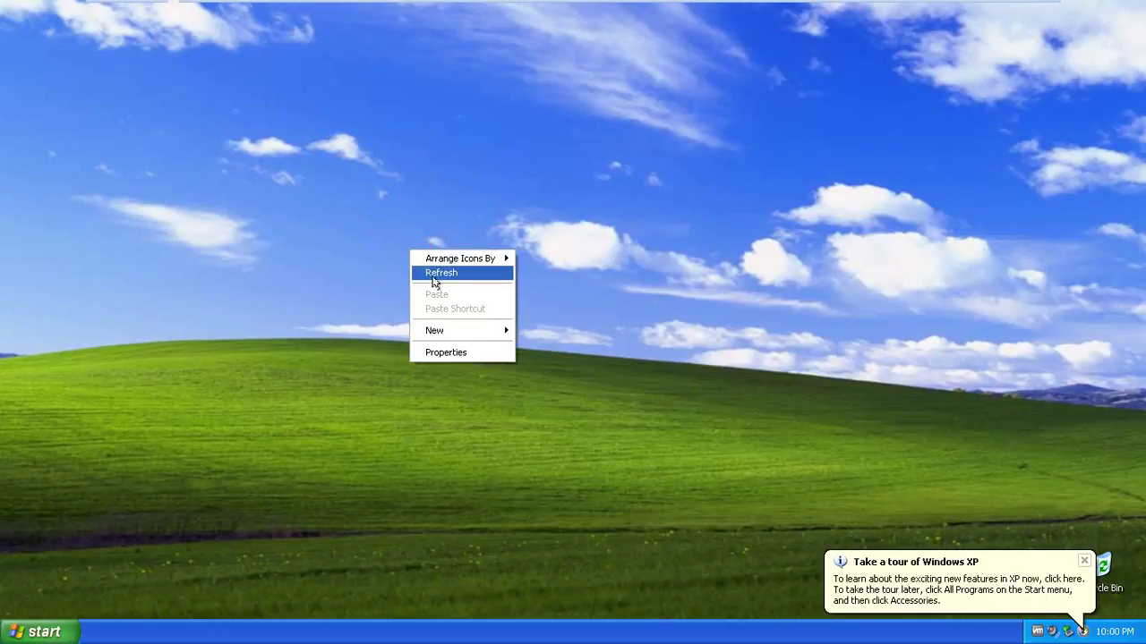
right_click(436, 280)
left_click(422, 335)
Dismiss the Take a tour of Windows XP balloon and refresh the cleared desktop
left_click(40, 632)
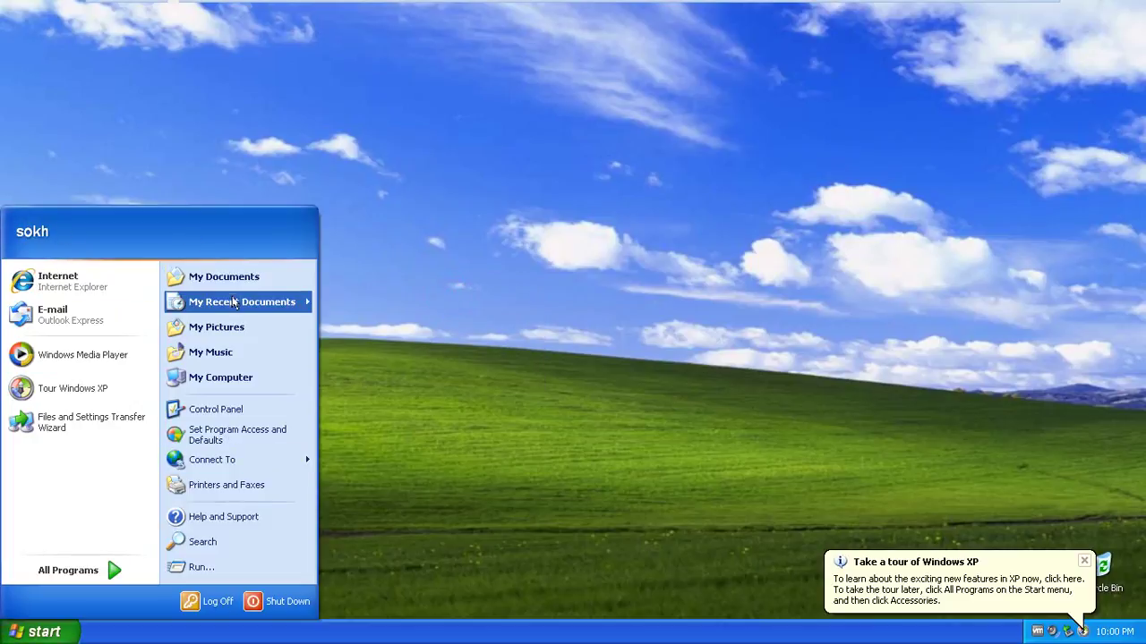
right_click(507, 170)
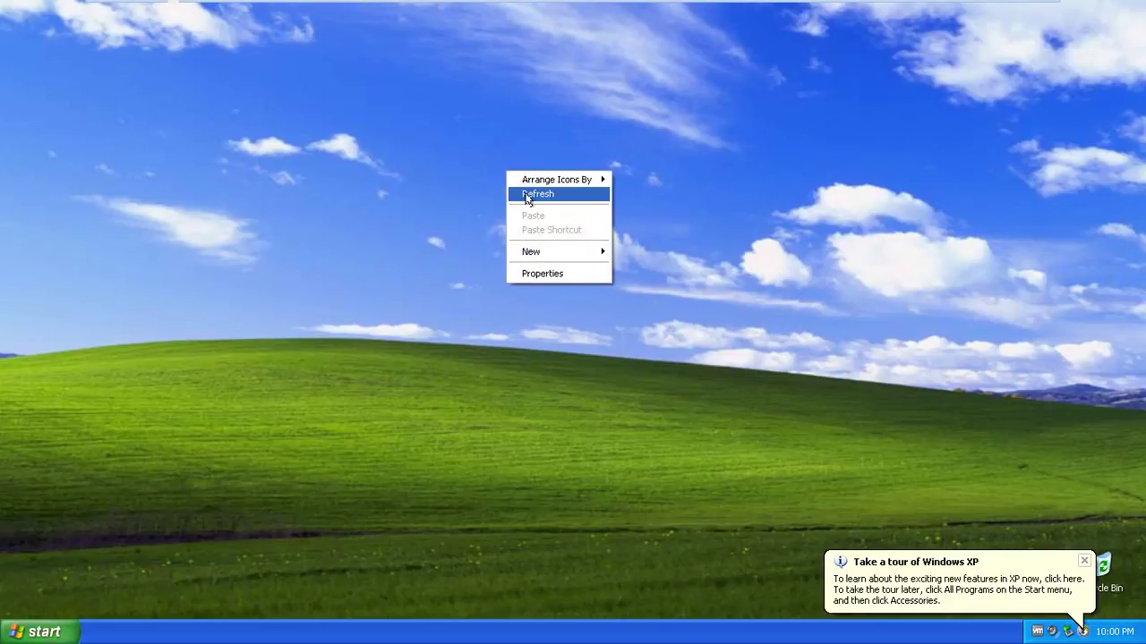
right_click(528, 195)
right_click(546, 219)
right_click(564, 242)
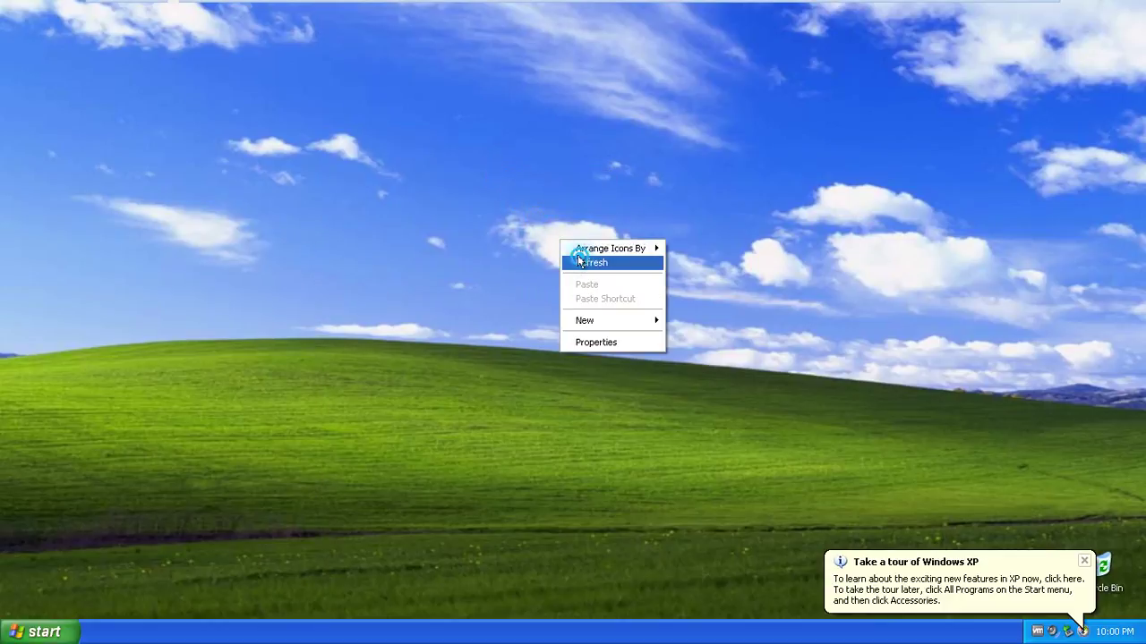
right_click(580, 257)
left_click(612, 280)
left_click(1084, 560)
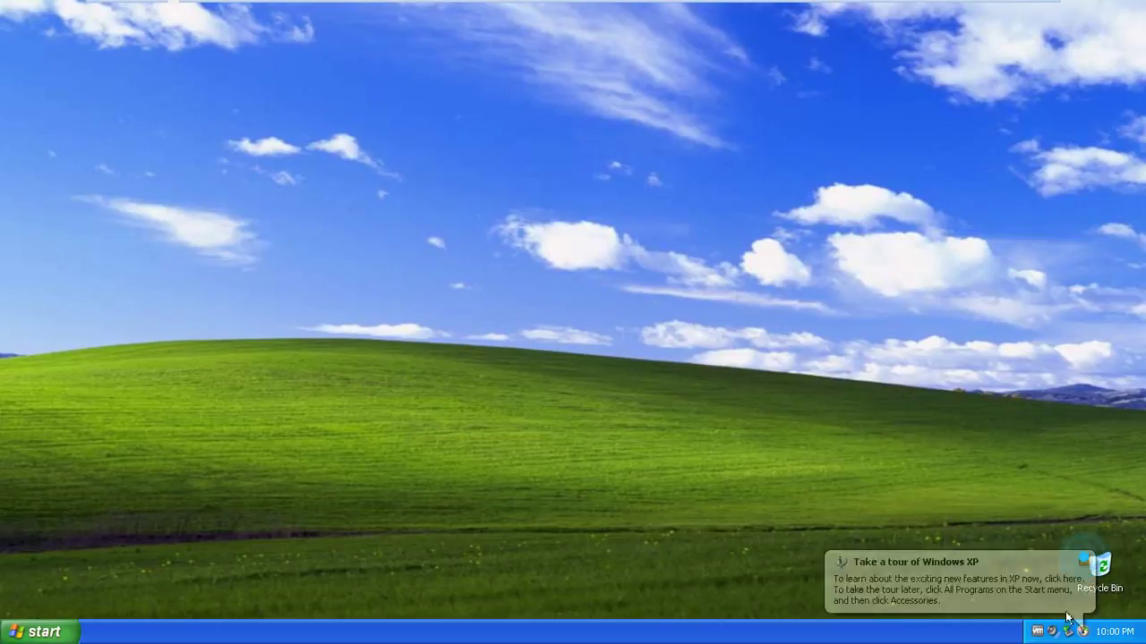
right_click(426, 219)
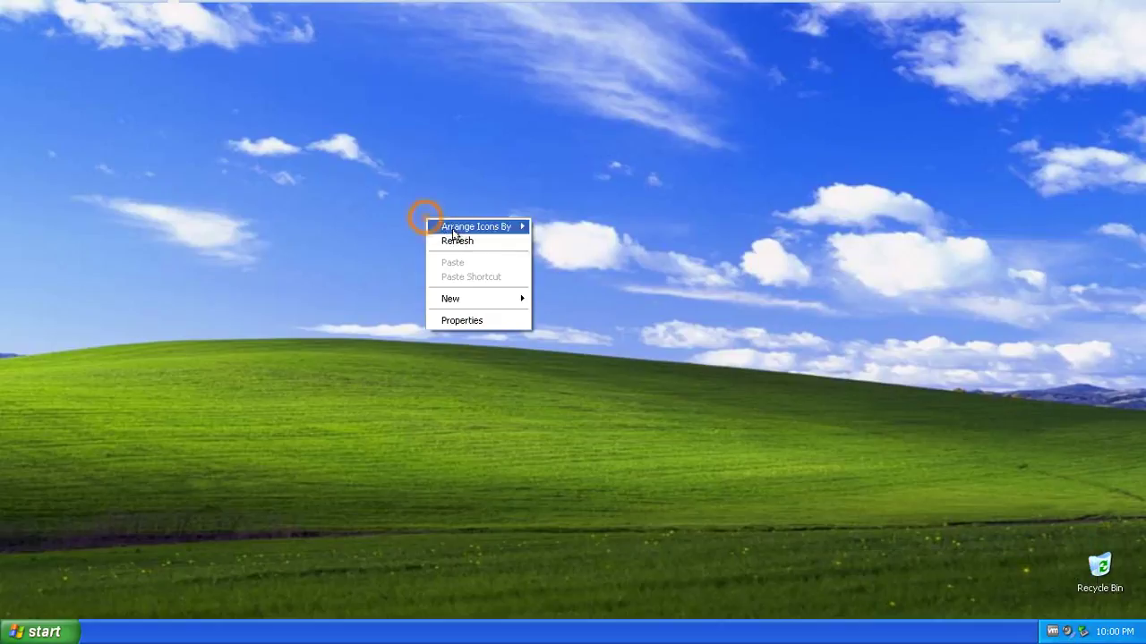
right_click(470, 243)
right_click(487, 267)
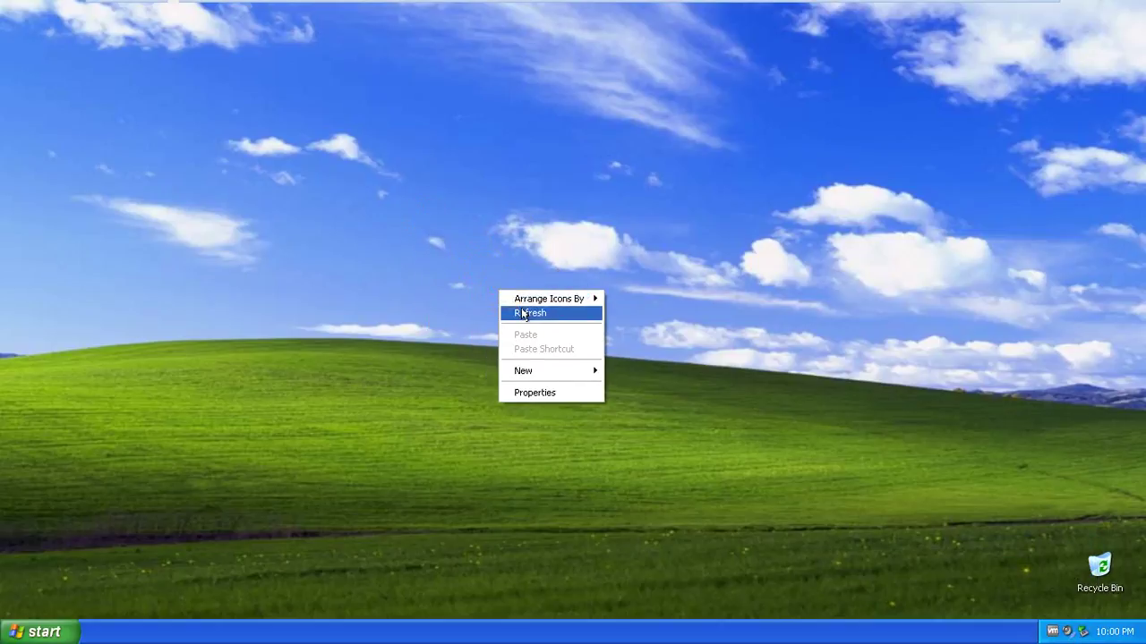
left_click(504, 291)
Run 'ping kingcomputer.com' from the Run box to get replies from 192.168.12.1
key("super+r")
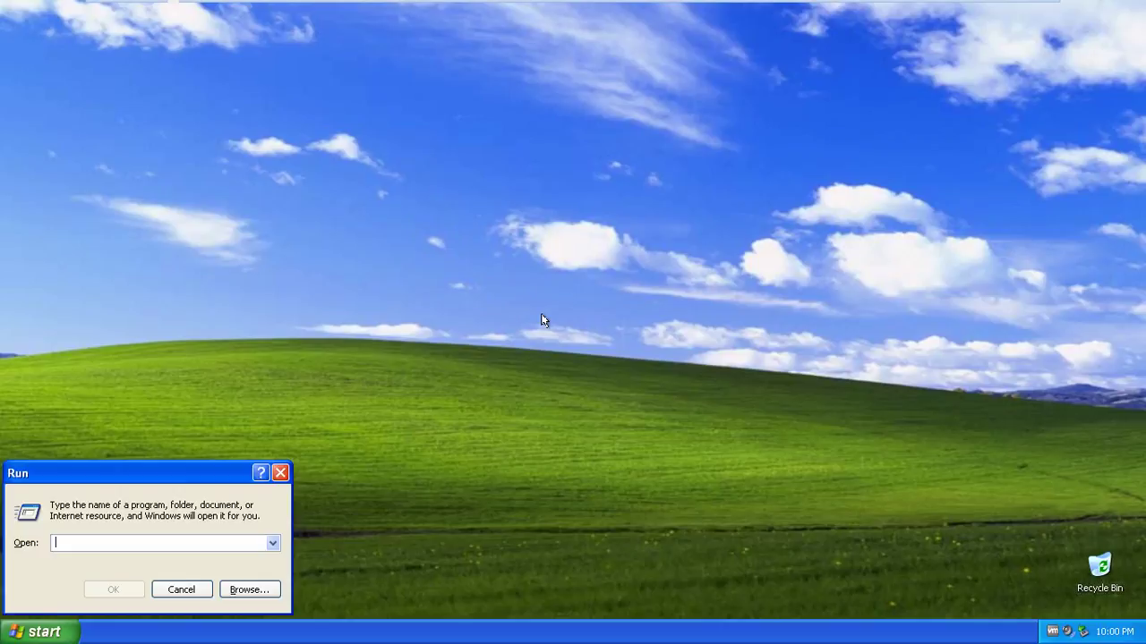
type("pi")
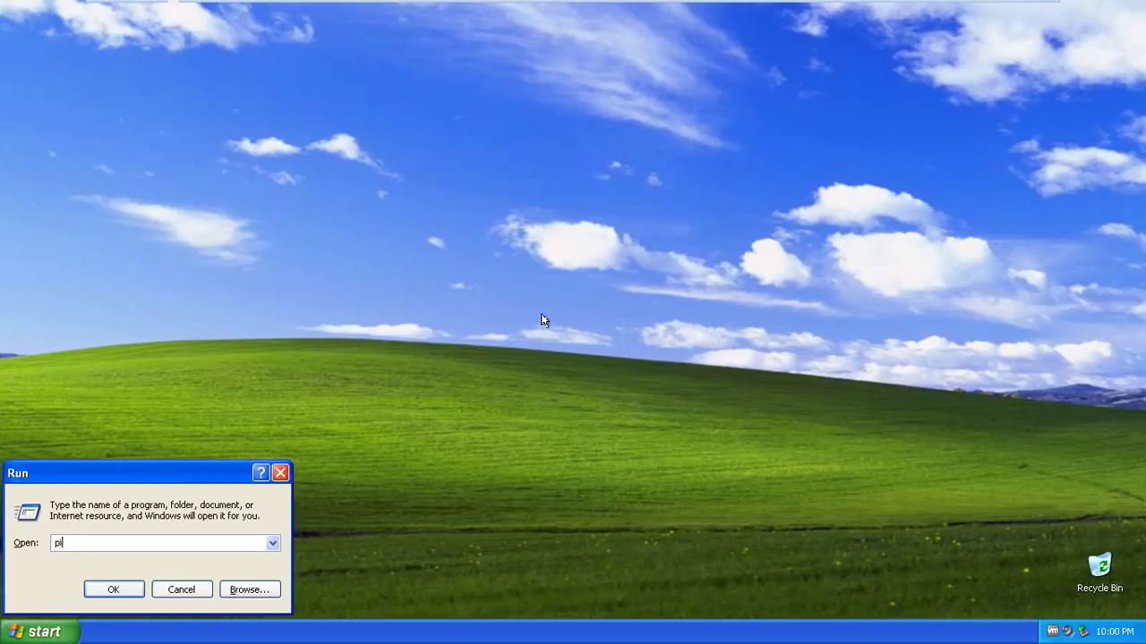
type("ng kingcomputer.com")
key("Return")
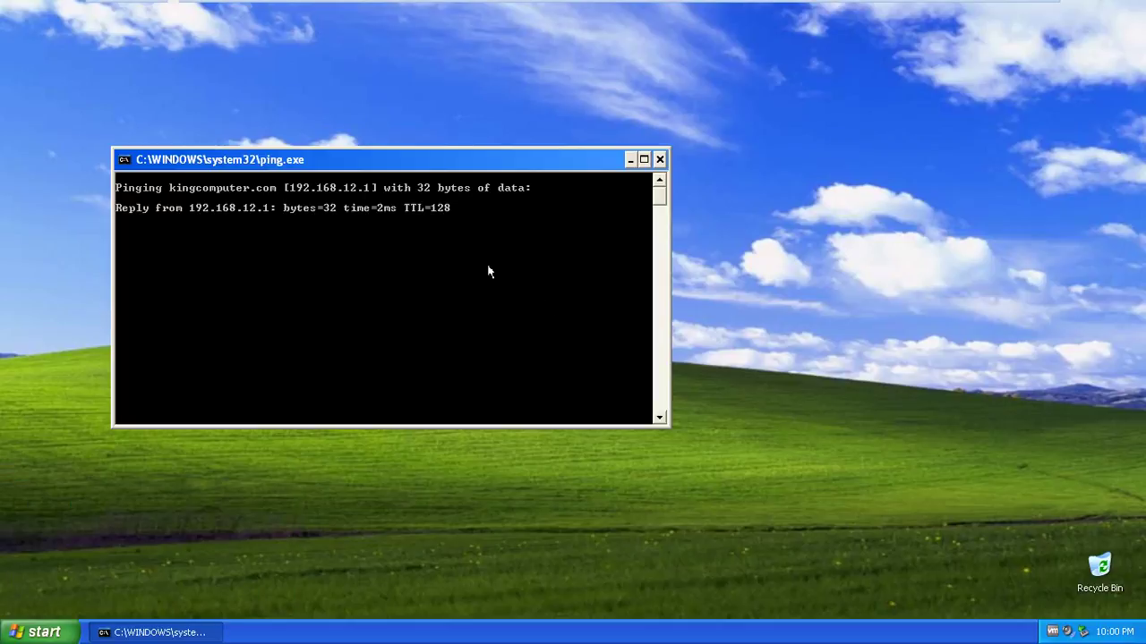
Refresh the desktop repeatedly while the ping runs and its window closes
right_click(949, 266)
left_click(963, 283)
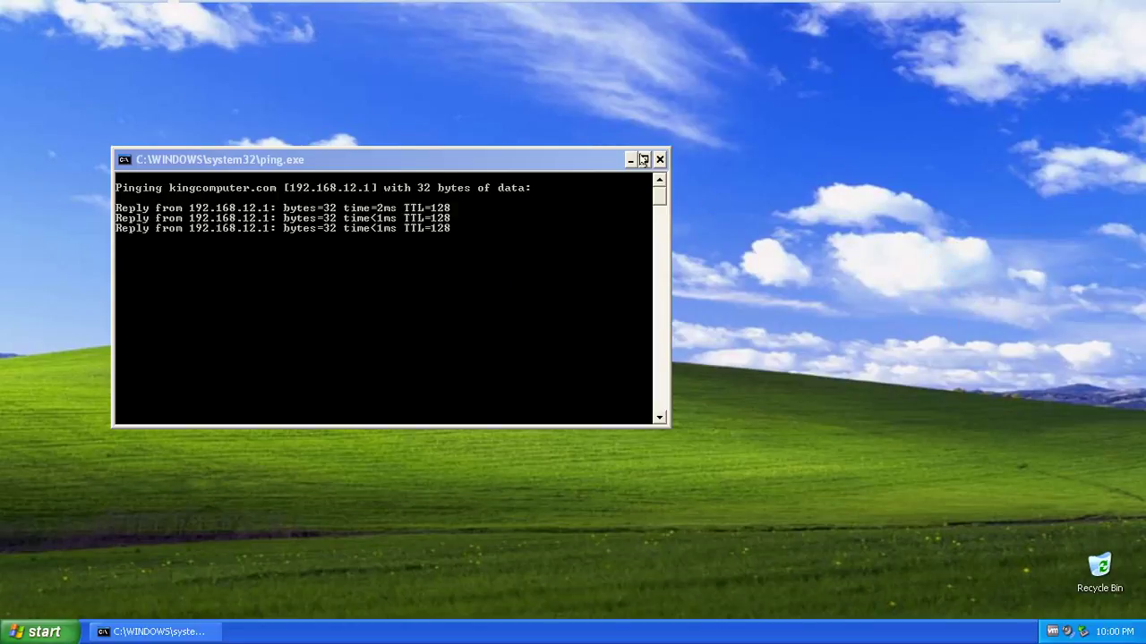
right_click(659, 157)
left_click(685, 189)
right_click(686, 187)
left_click(702, 208)
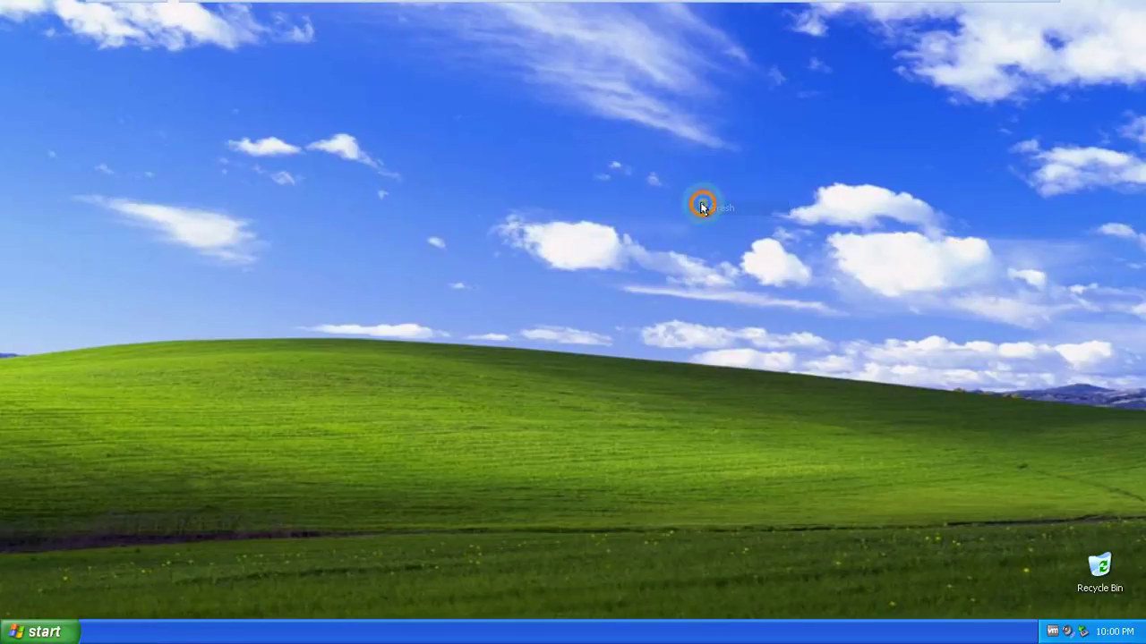
right_click(731, 225)
left_click(742, 252)
right_click(744, 248)
left_click(759, 277)
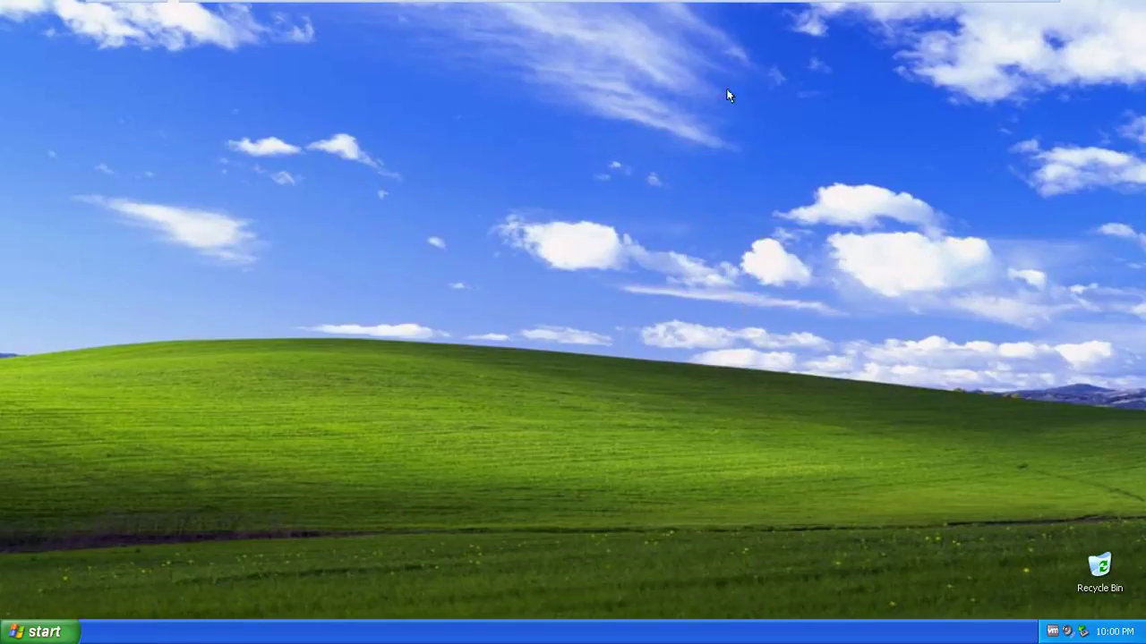
left_click(714, 15)
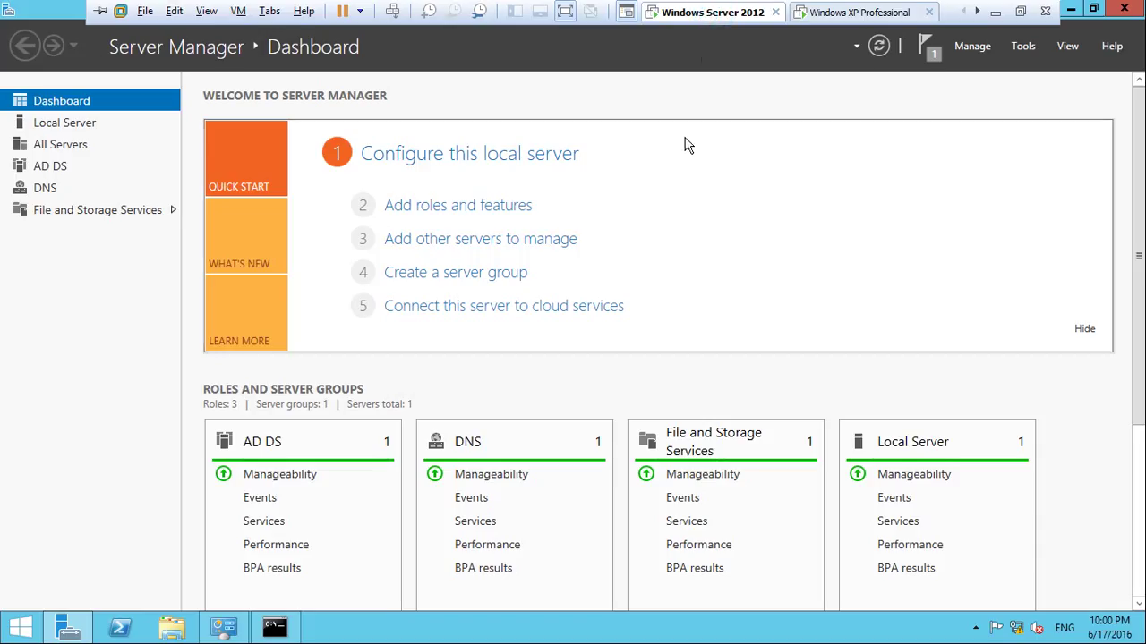
left_click(825, 15)
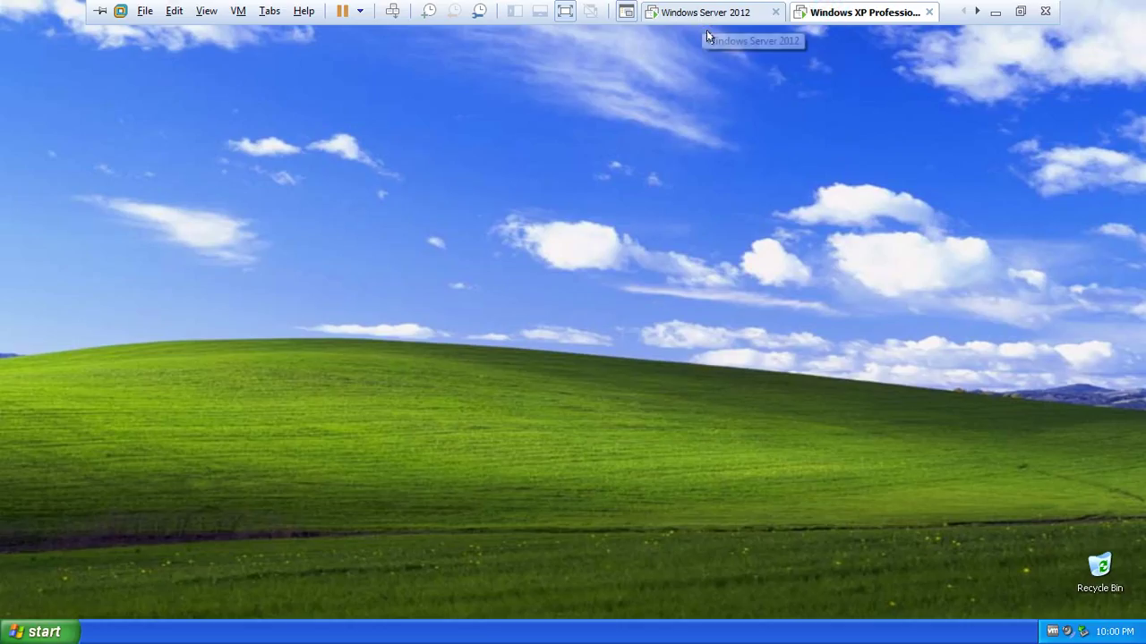
right_click(725, 202)
left_click(739, 222)
right_click(742, 227)
left_click(755, 247)
right_click(752, 248)
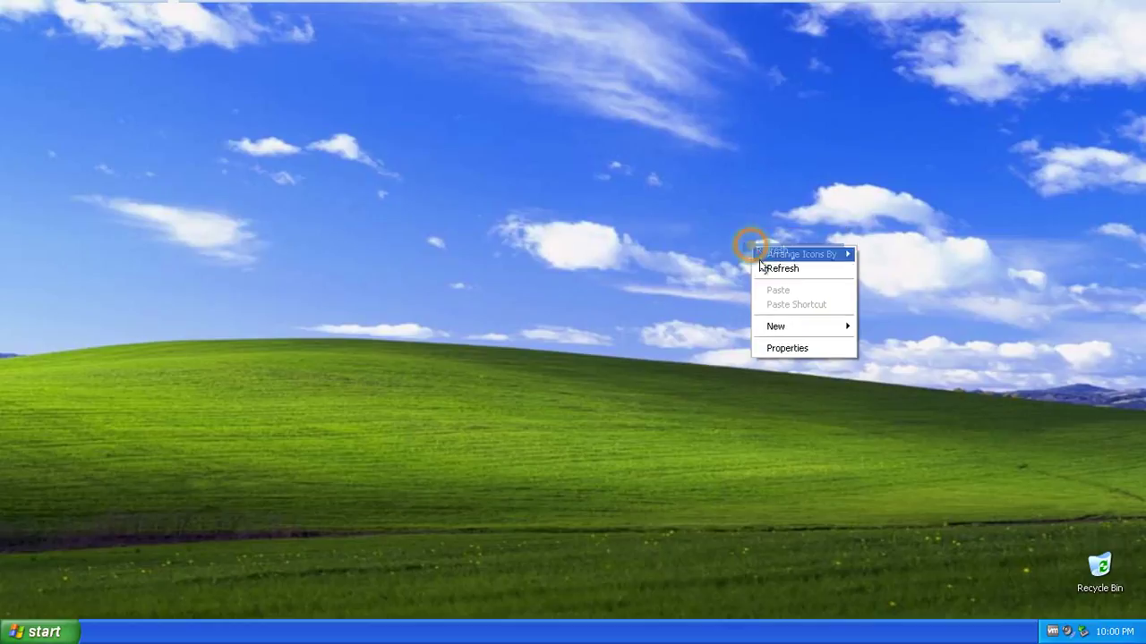
left_click(760, 266)
right_click(766, 268)
left_click(775, 289)
right_click(779, 290)
left_click(782, 310)
right_click(784, 313)
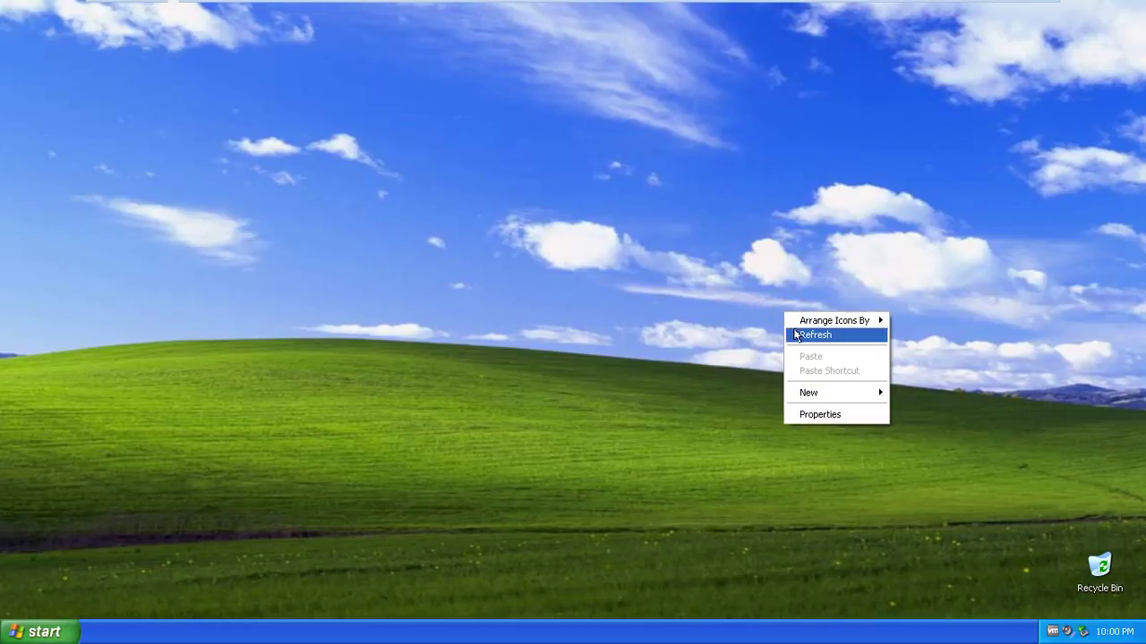
left_click(795, 335)
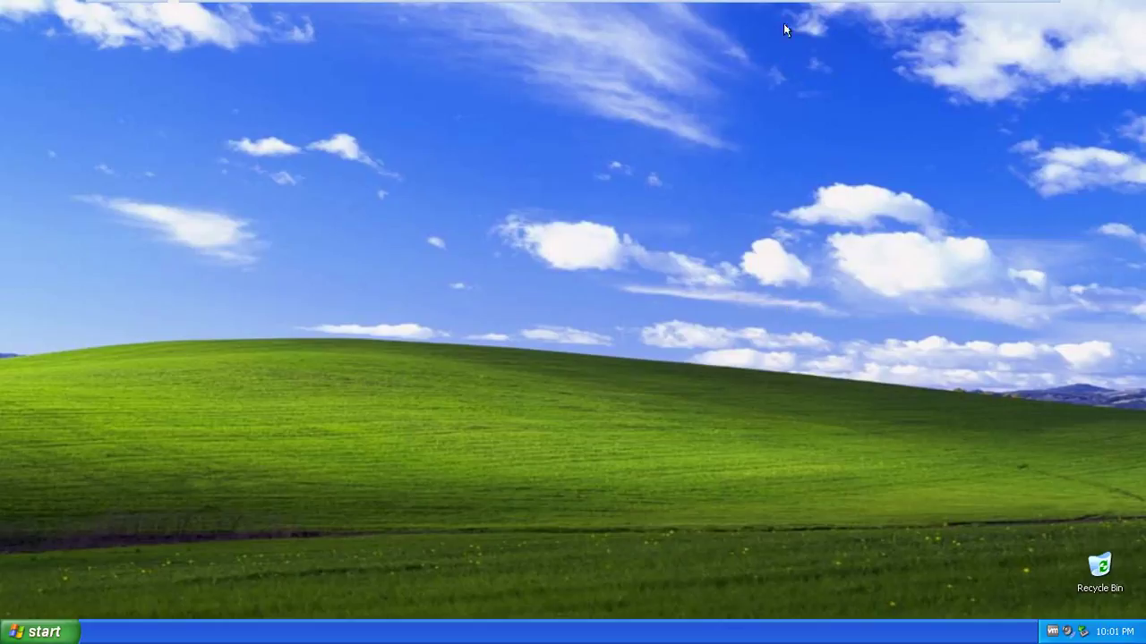
mouse_move(784, 3)
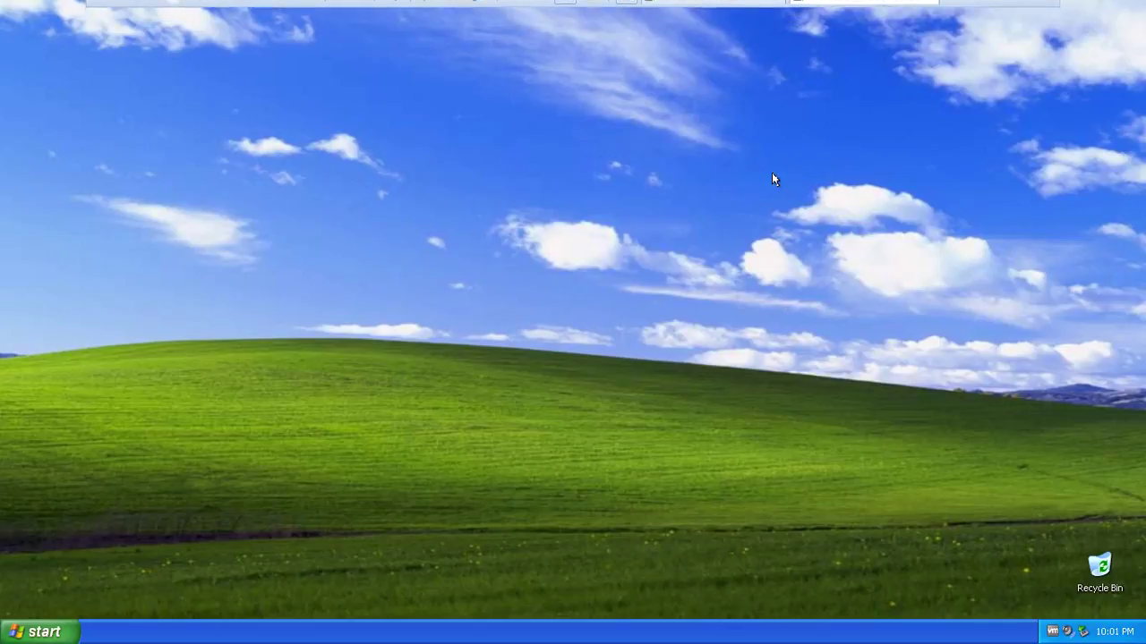